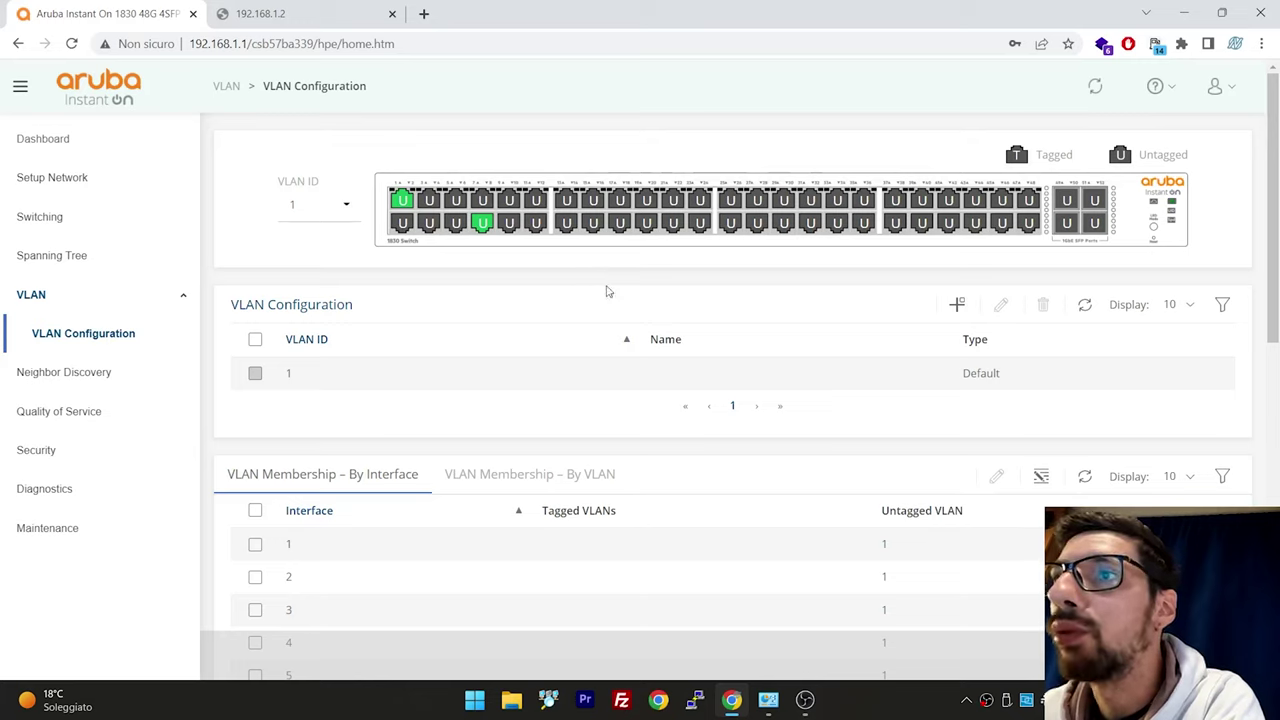
Start adding a new VLAN from the VLAN Configuration page
{"action": "left_click", "coordinate": [958, 309]}
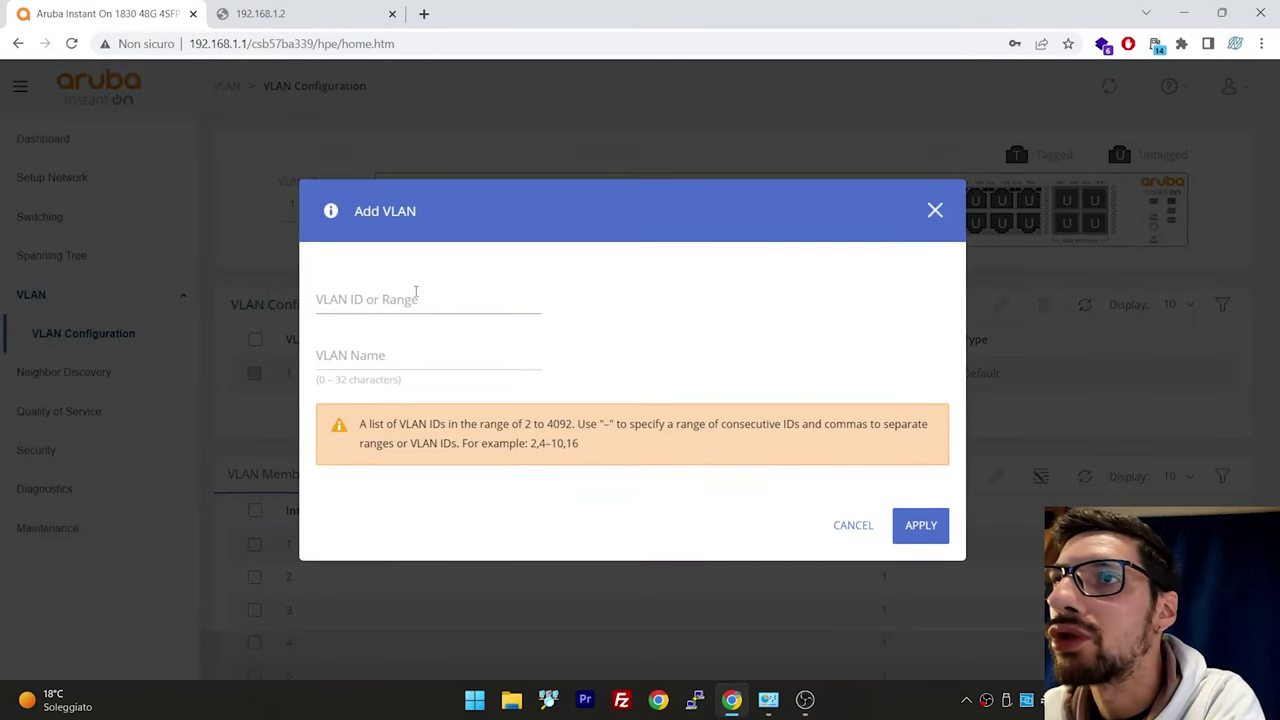
Create VLAN ID 70 named 'Voip' in the Add VLAN dialog
{"action": "left_click", "coordinate": [416, 298]}
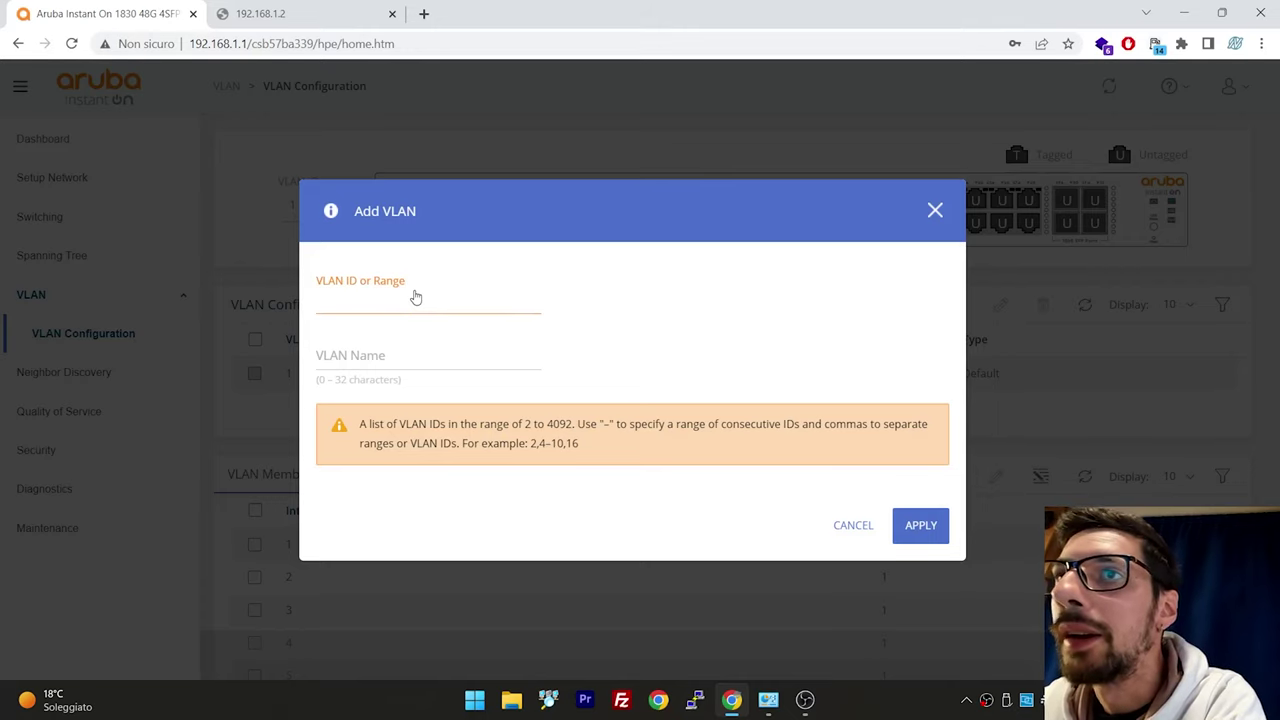
{"action": "type", "text": "70"}
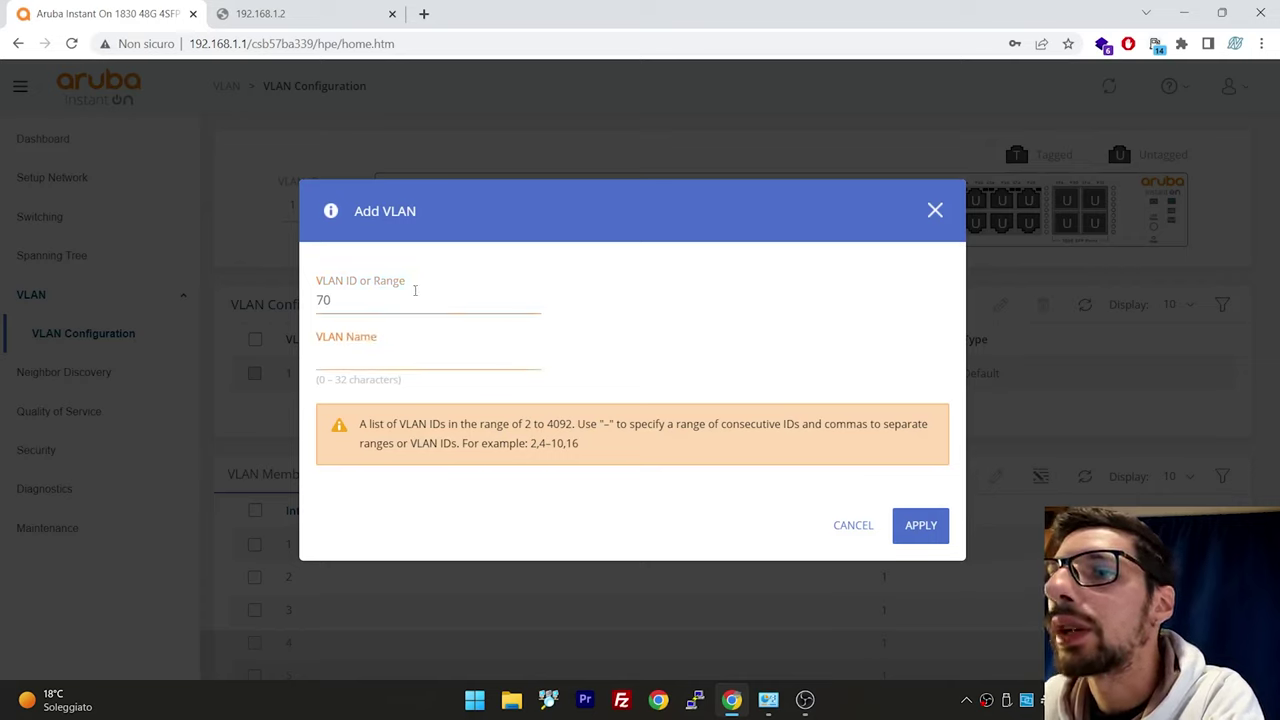
{"action": "type", "text": "Voip"}
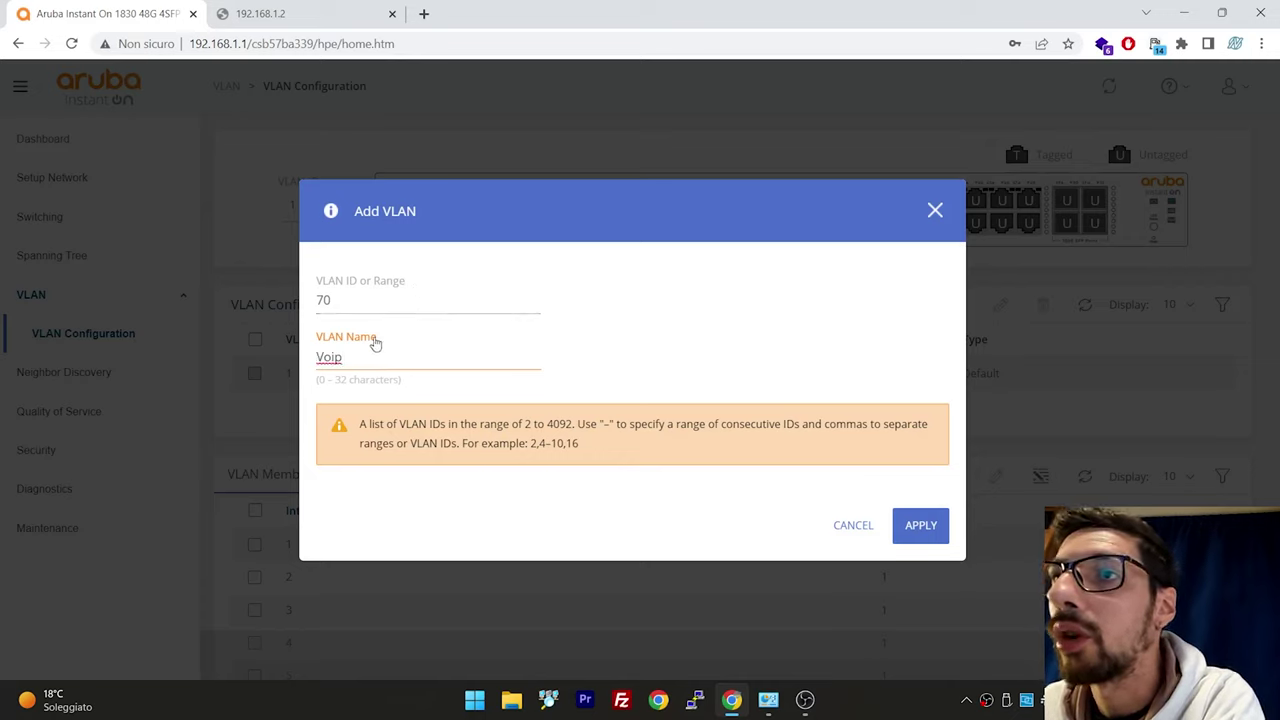
{"action": "left_click_drag", "start_coordinate": [337, 298], "coordinate": [317, 307]}
{"action": "left_click", "coordinate": [332, 300]}
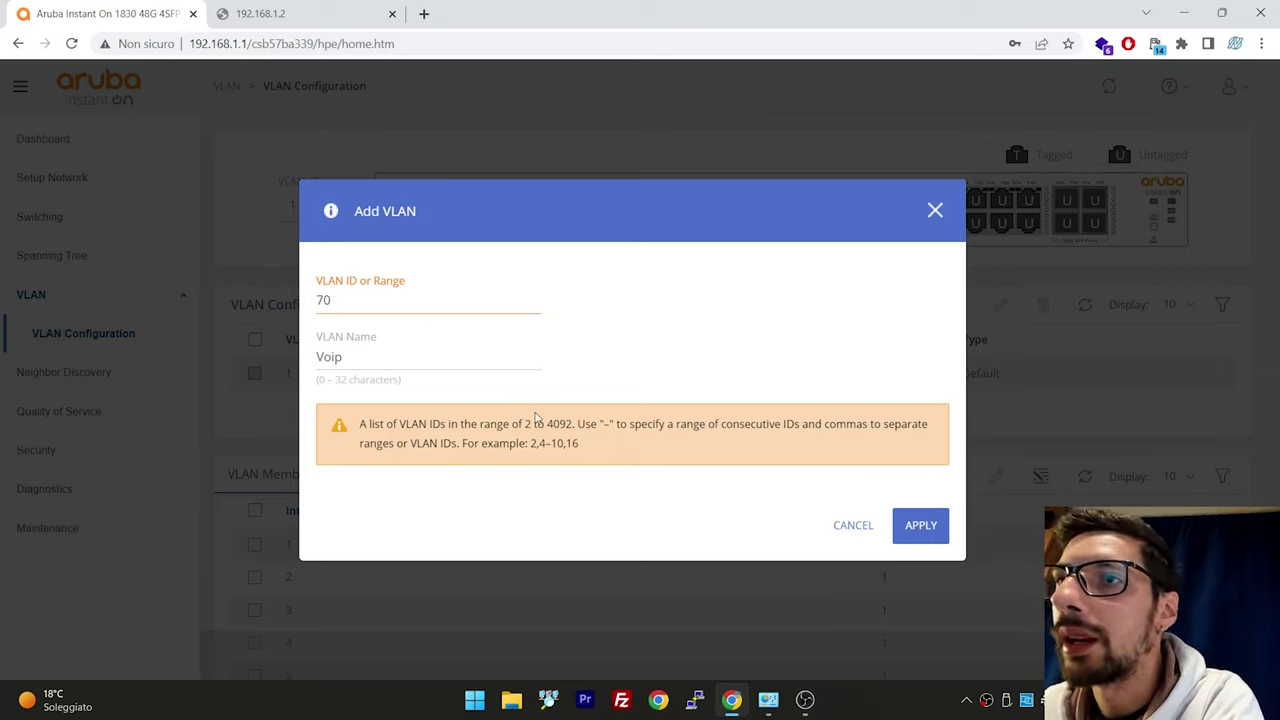
{"action": "left_click_drag", "start_coordinate": [538, 424], "coordinate": [582, 424]}
{"action": "left_click", "coordinate": [488, 365]}
{"action": "left_click", "coordinate": [400, 306]}
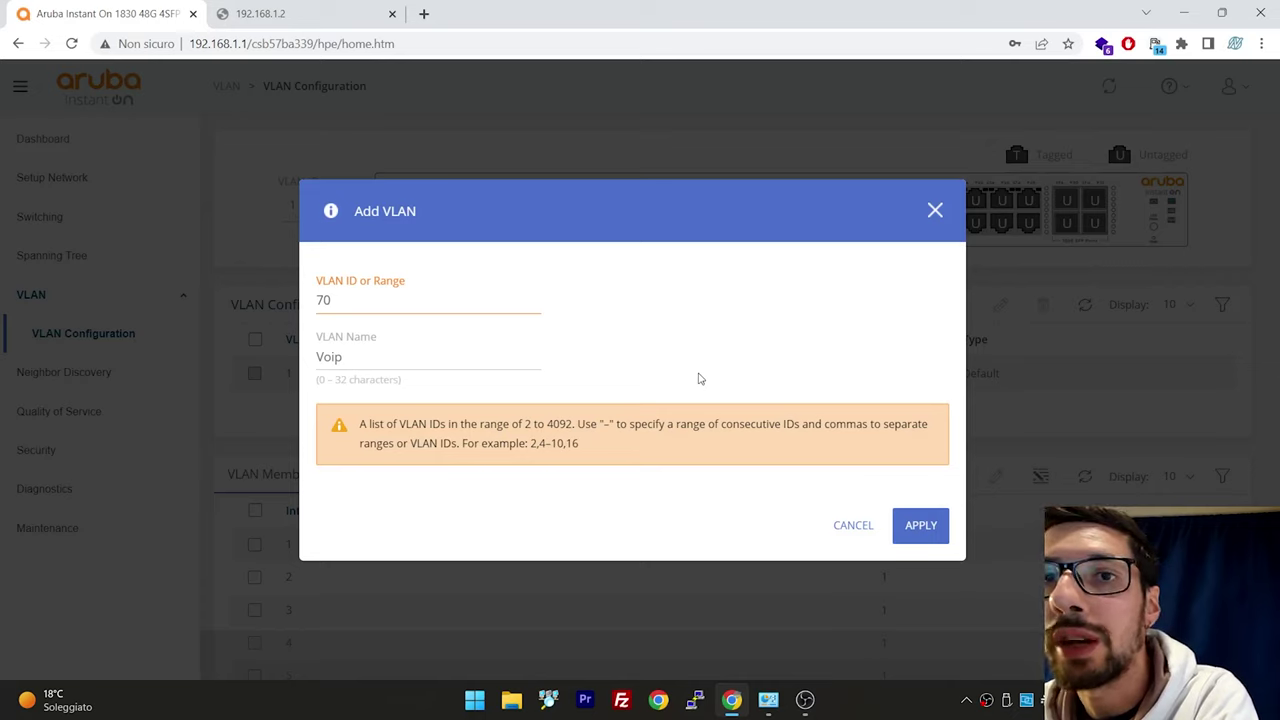
{"action": "double_click", "coordinate": [336, 300]}
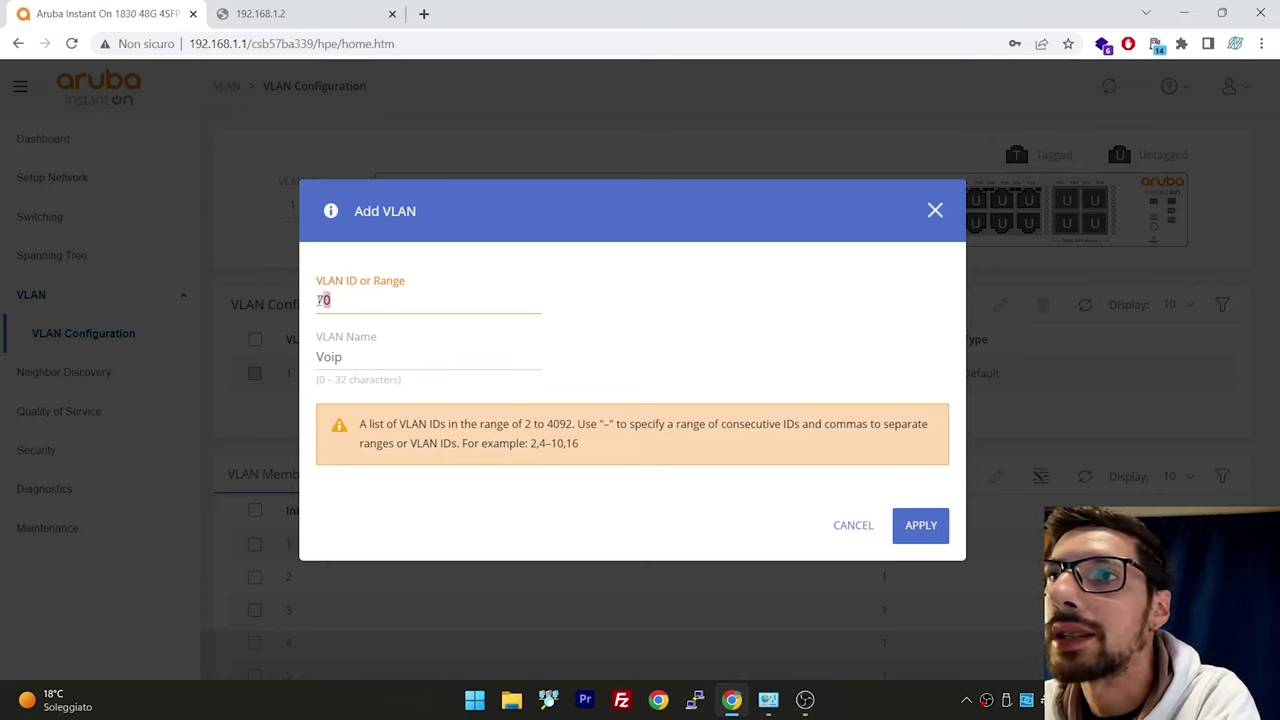
{"action": "left_click", "coordinate": [334, 300]}
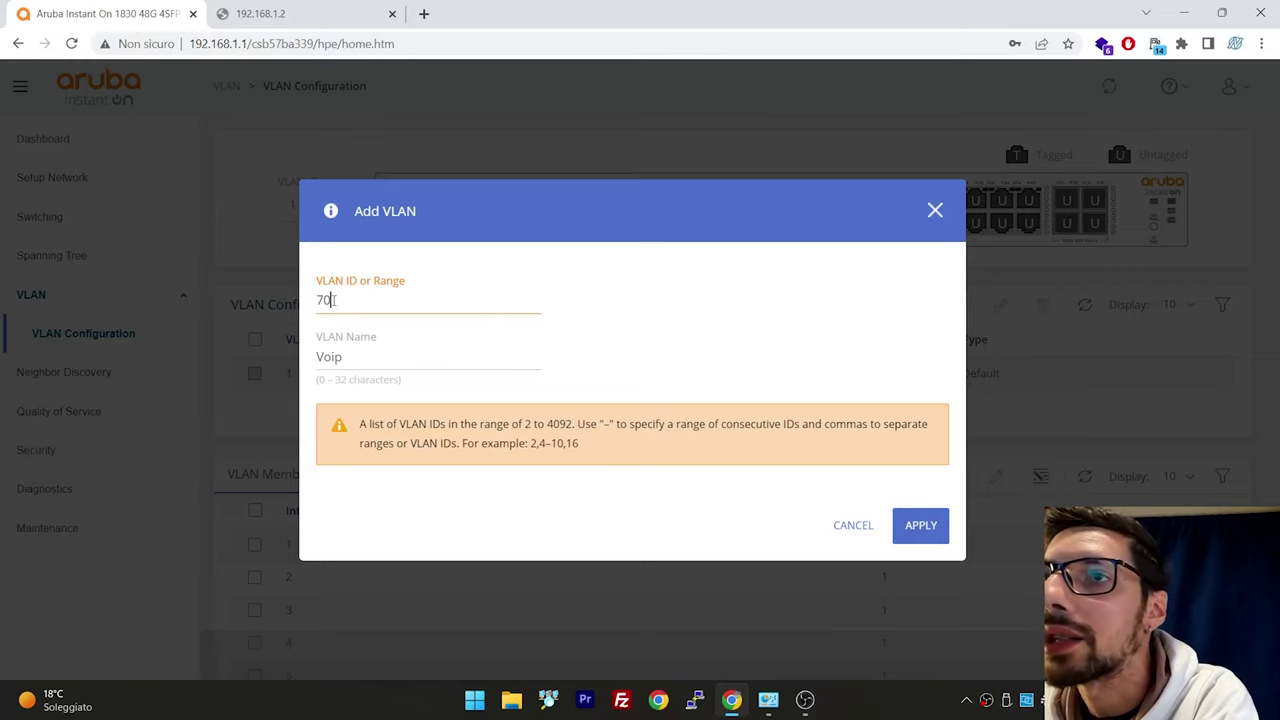
{"action": "left_click", "coordinate": [919, 526]}
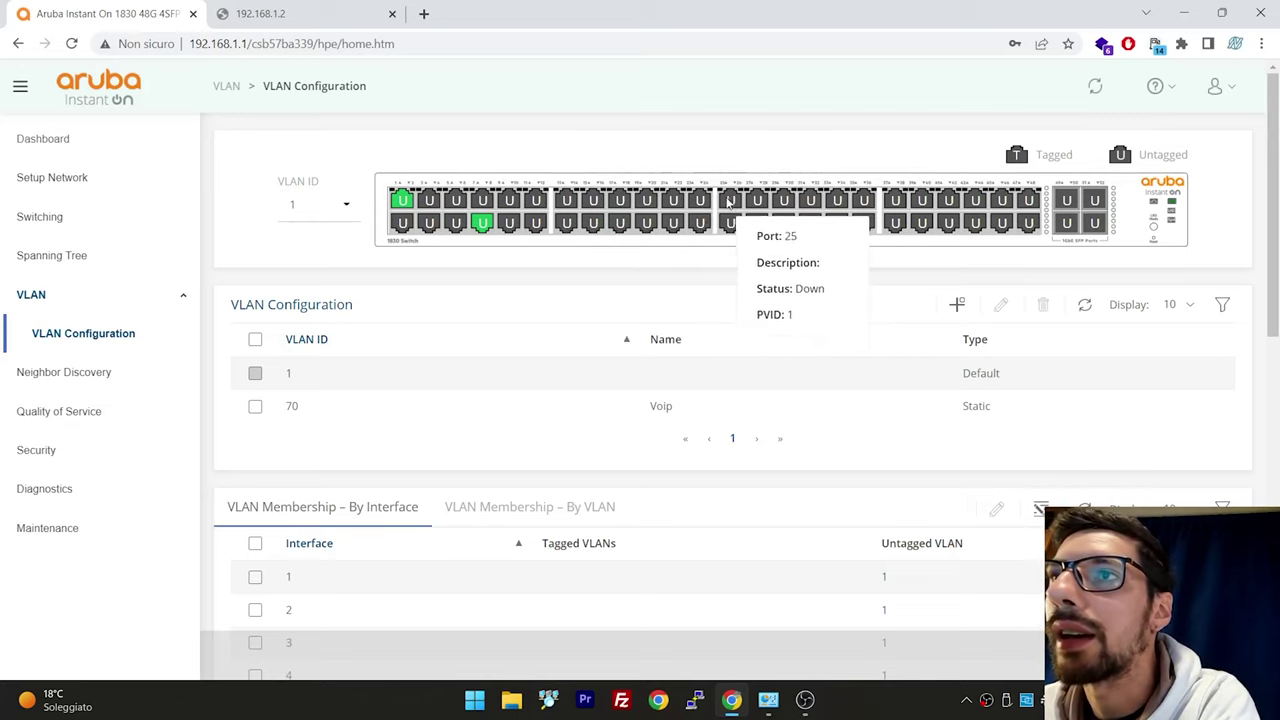
Make VLAN 70 the untagged VLAN for interfaces 23 and 24, then save the configuration
{"action": "scroll", "coordinate": [574, 397], "scroll_direction": "down", "scroll_amount": 3}
{"action": "left_click", "coordinate": [707, 570]}
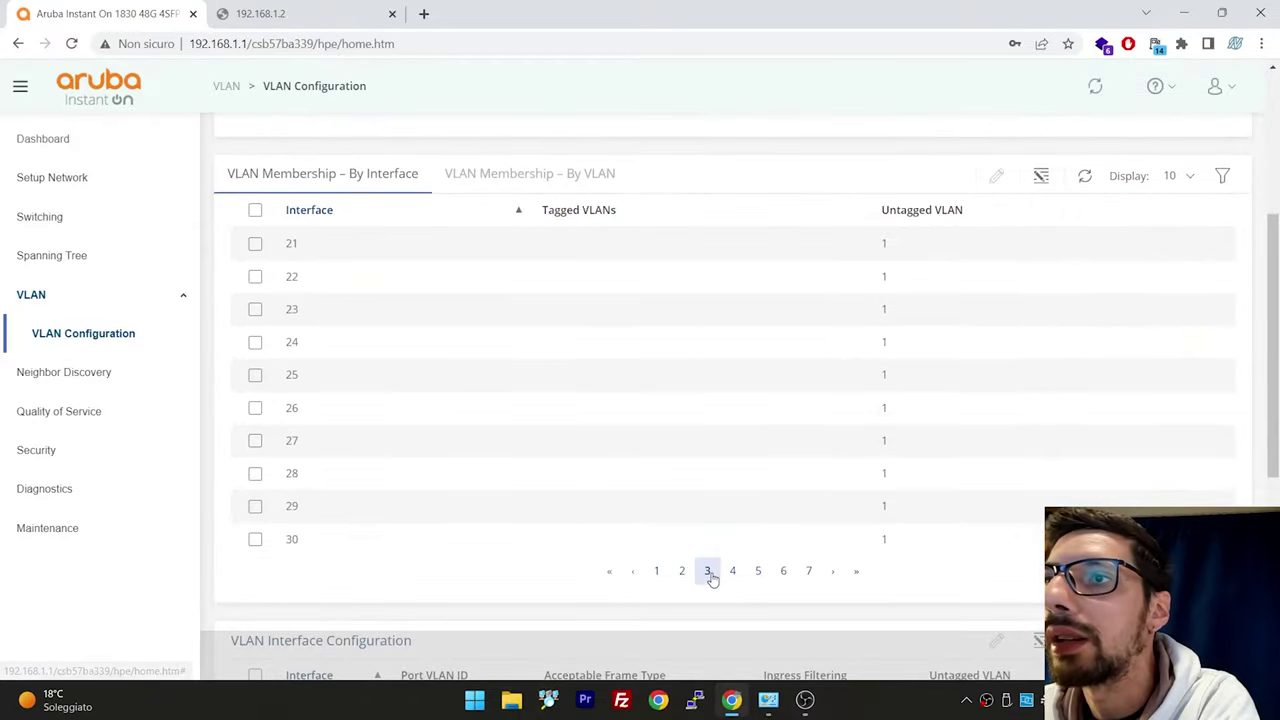
{"action": "left_click", "coordinate": [255, 342]}
{"action": "left_click", "coordinate": [255, 309]}
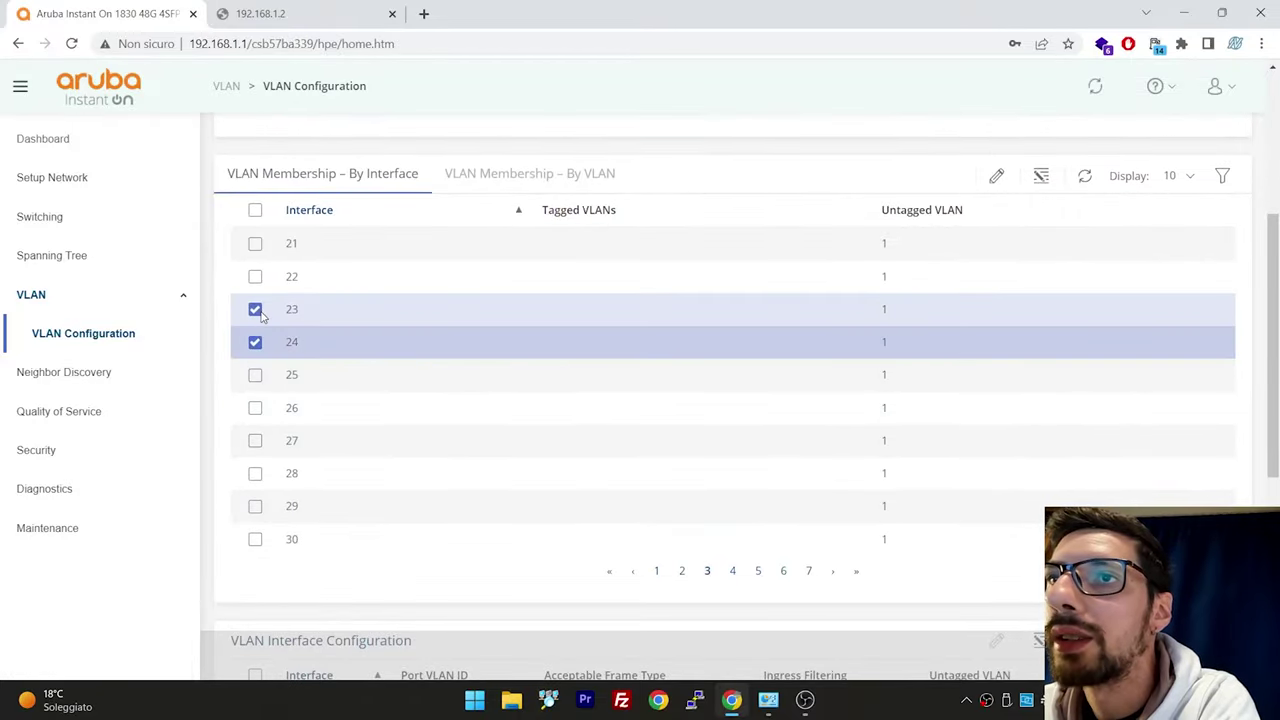
{"action": "left_click", "coordinate": [996, 176]}
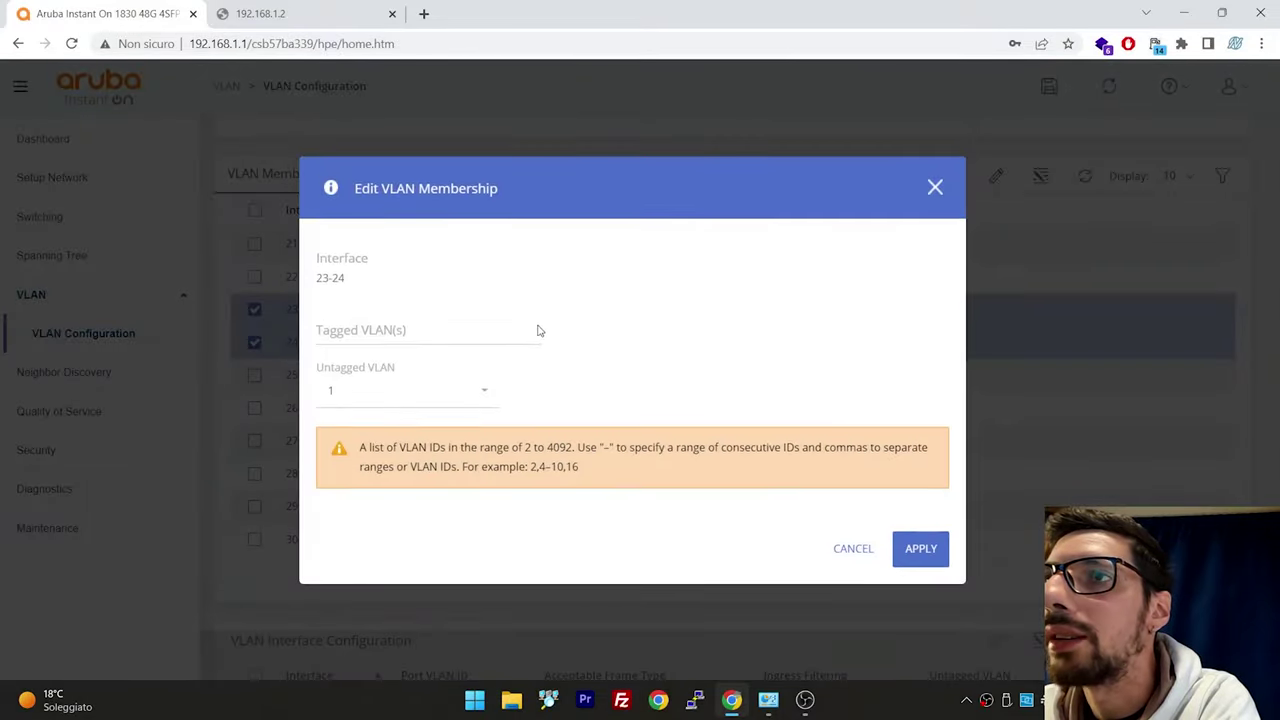
{"action": "left_click", "coordinate": [408, 389]}
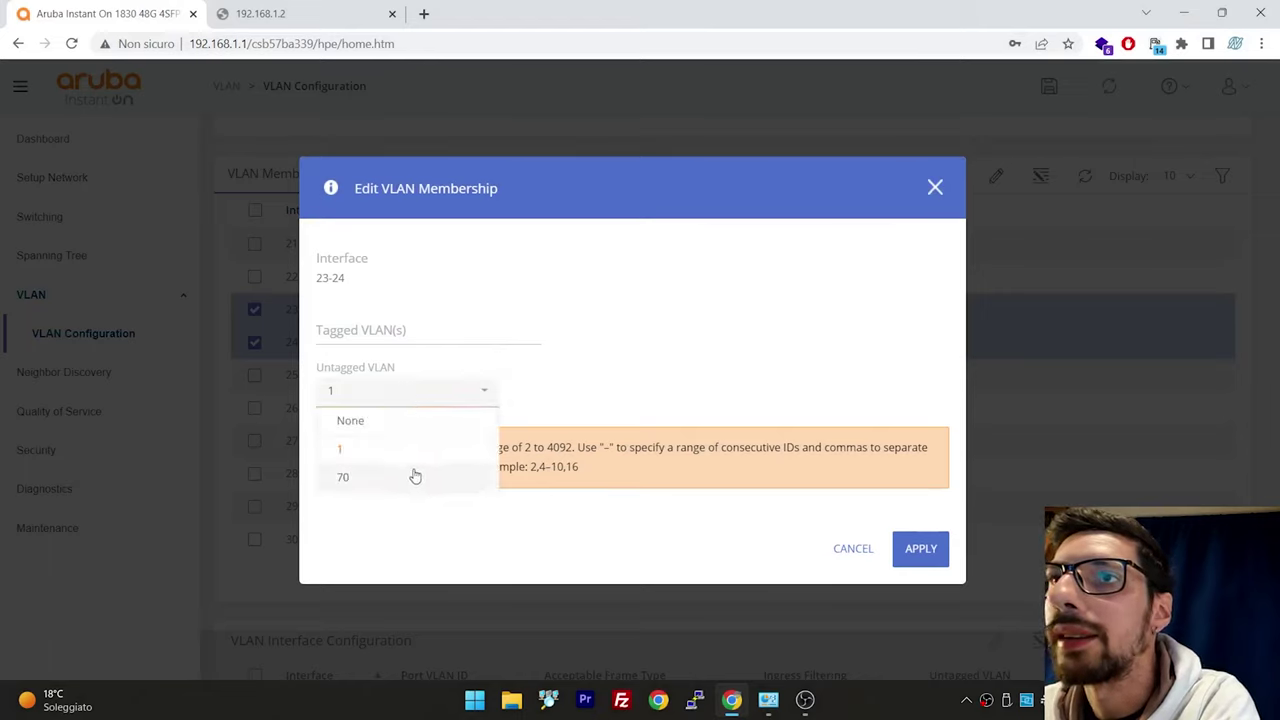
{"action": "left_click", "coordinate": [386, 478]}
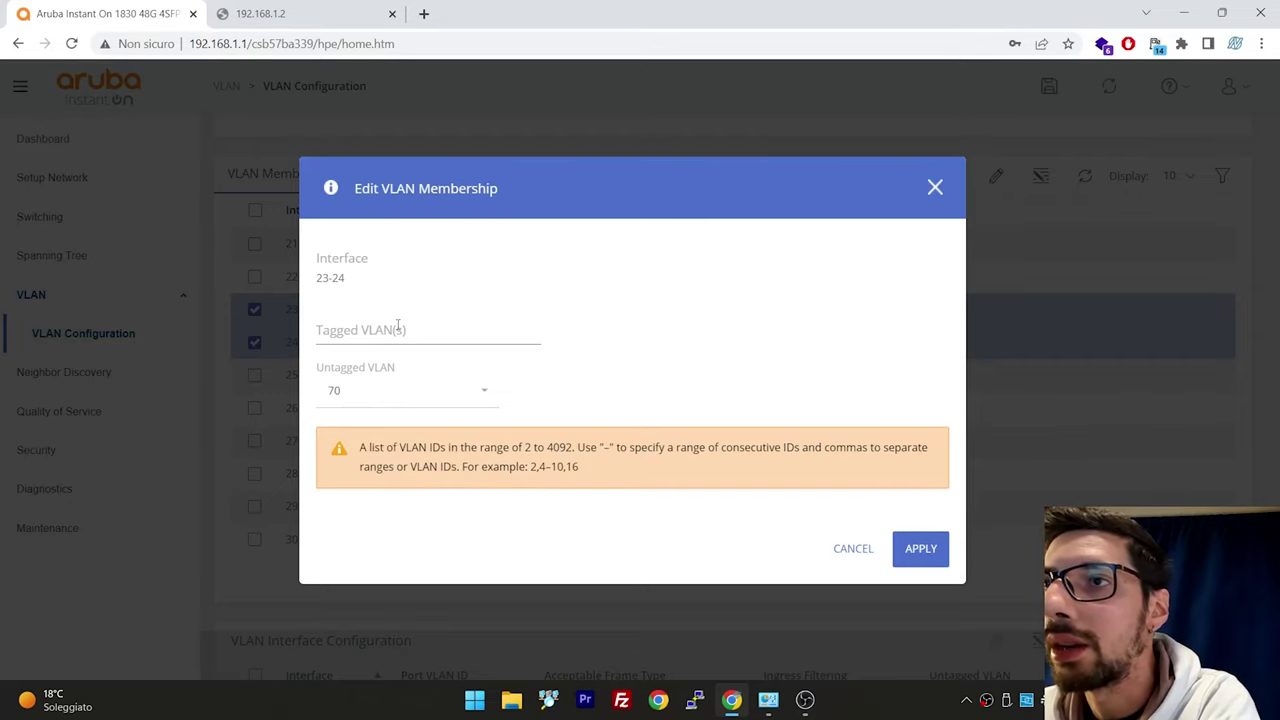
{"action": "left_click", "coordinate": [914, 548]}
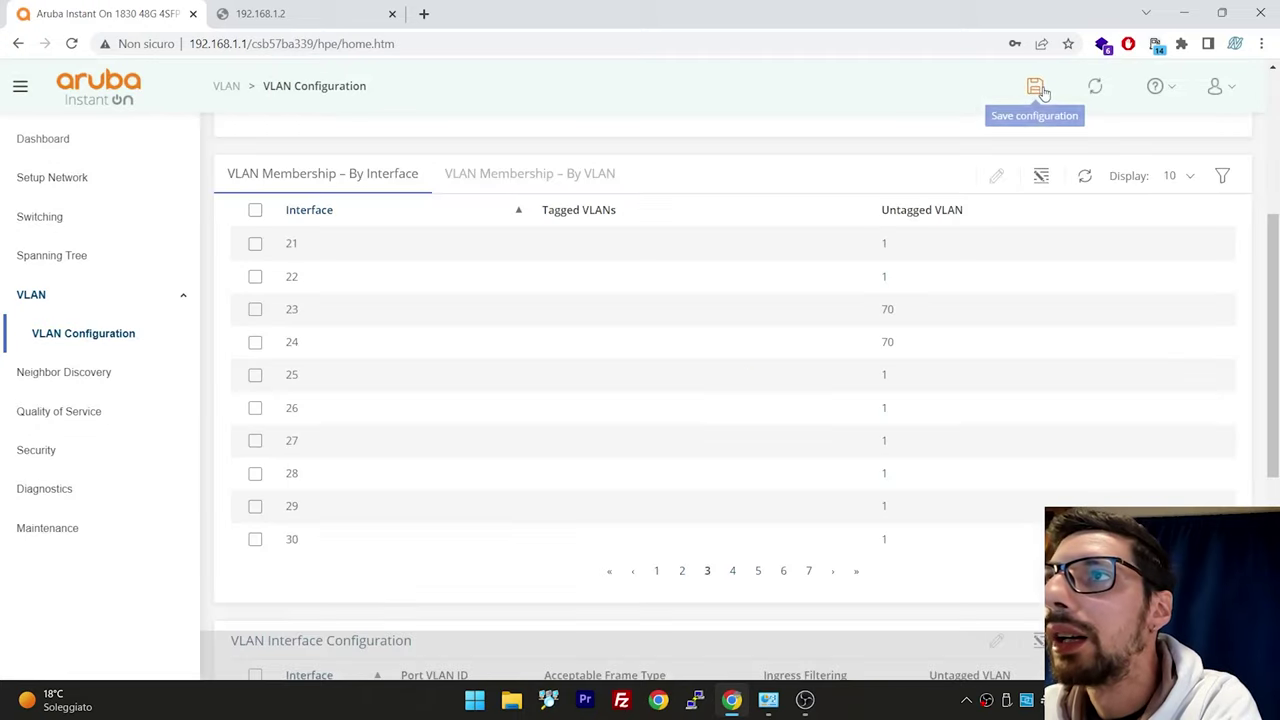
{"action": "left_click", "coordinate": [1036, 88]}
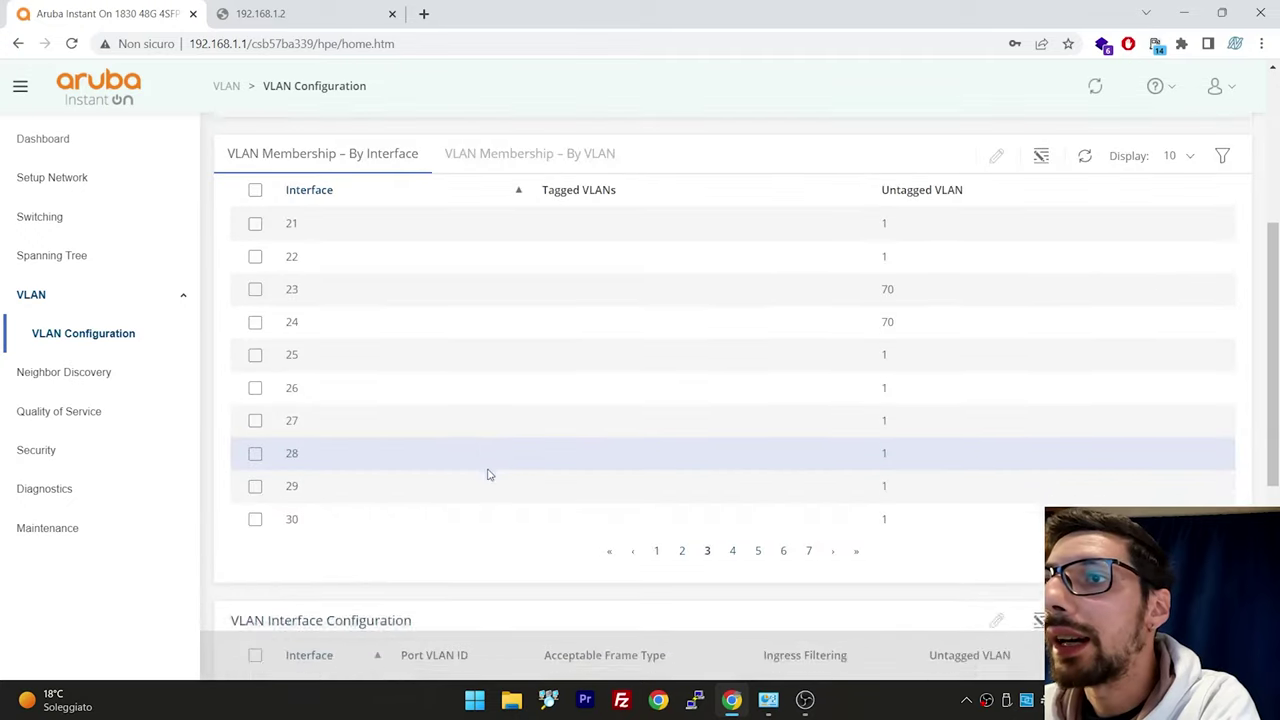
{"action": "scroll", "coordinate": [487, 474], "scroll_direction": "down", "scroll_amount": 4}
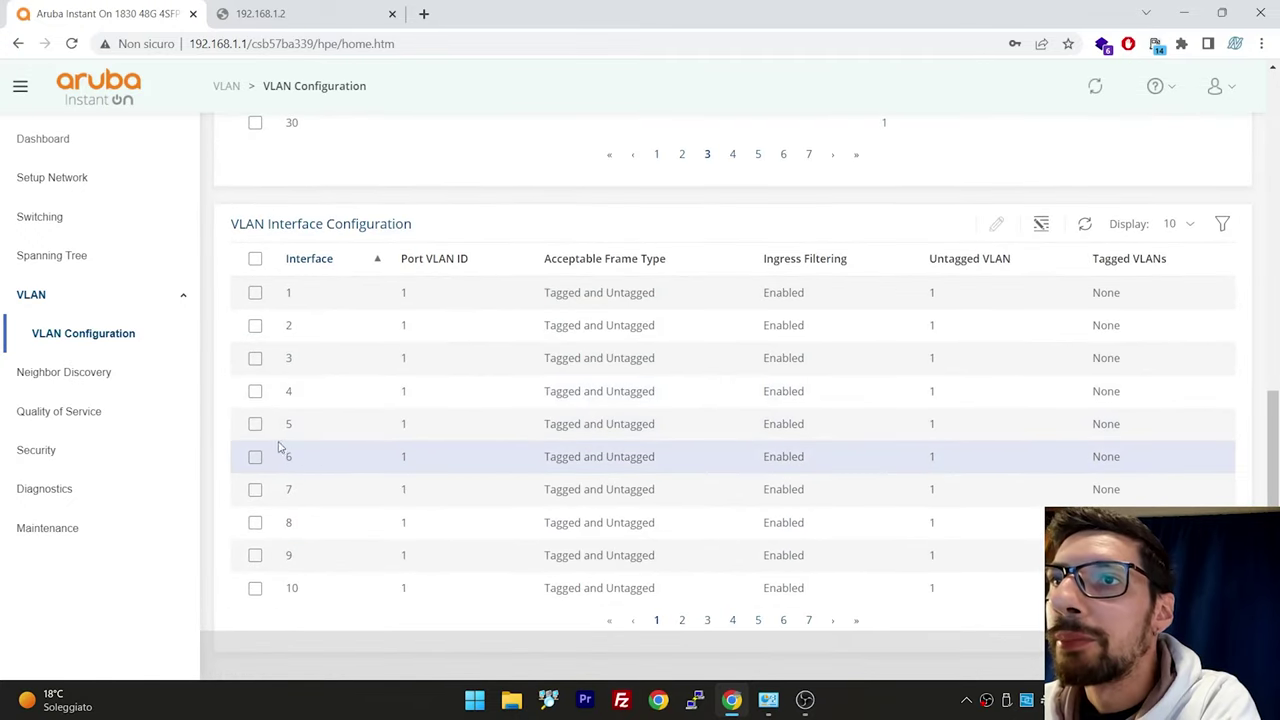
Change the Port VLAN ID of interfaces 23 and 24 from 1 to 70
{"action": "left_click", "coordinate": [682, 620]}
{"action": "left_click", "coordinate": [707, 620]}
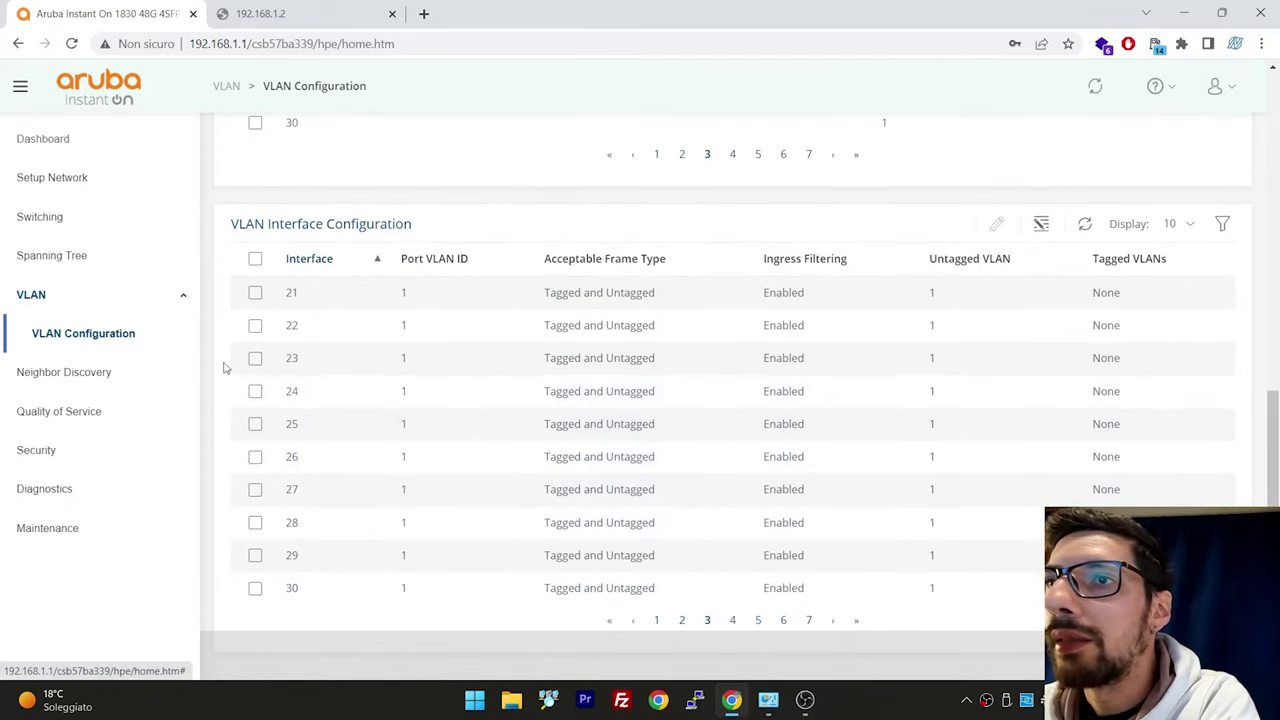
{"action": "left_click", "coordinate": [255, 358]}
{"action": "left_click", "coordinate": [255, 391]}
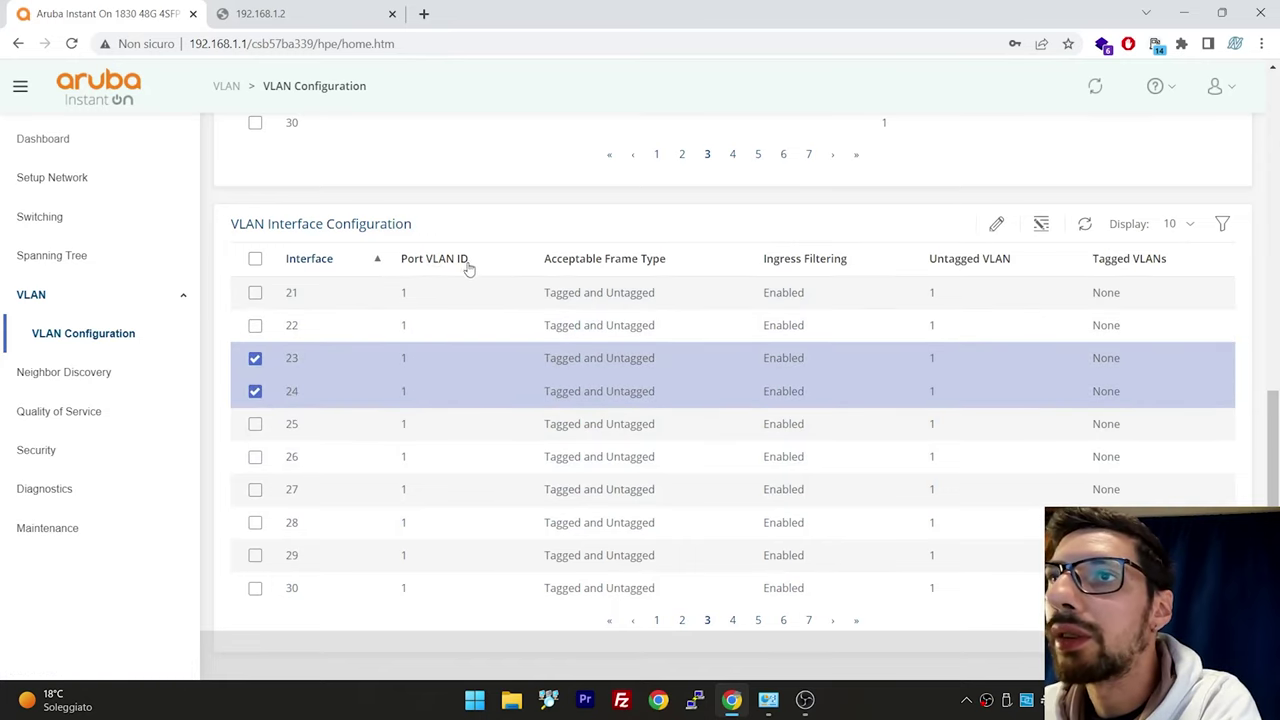
{"action": "left_click", "coordinate": [996, 224]}
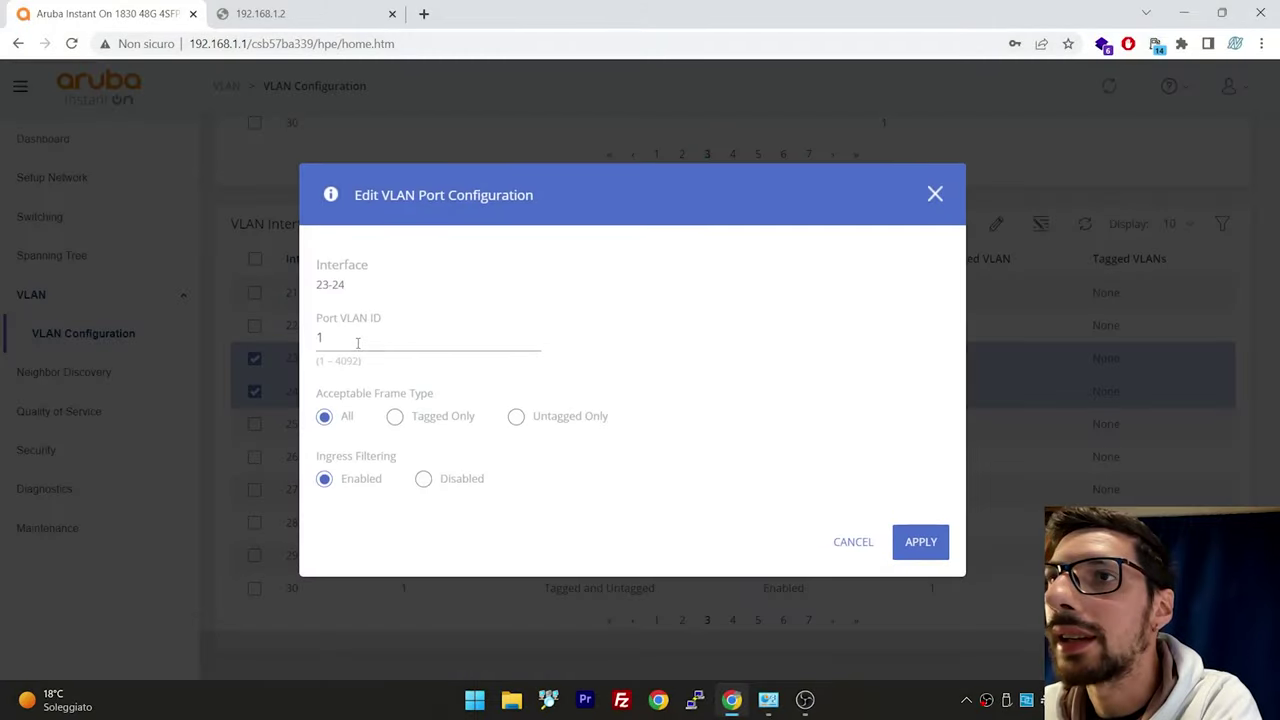
{"action": "left_click", "coordinate": [357, 343]}
{"action": "key", "text": "BackSpace"}
{"action": "type", "text": "70"}
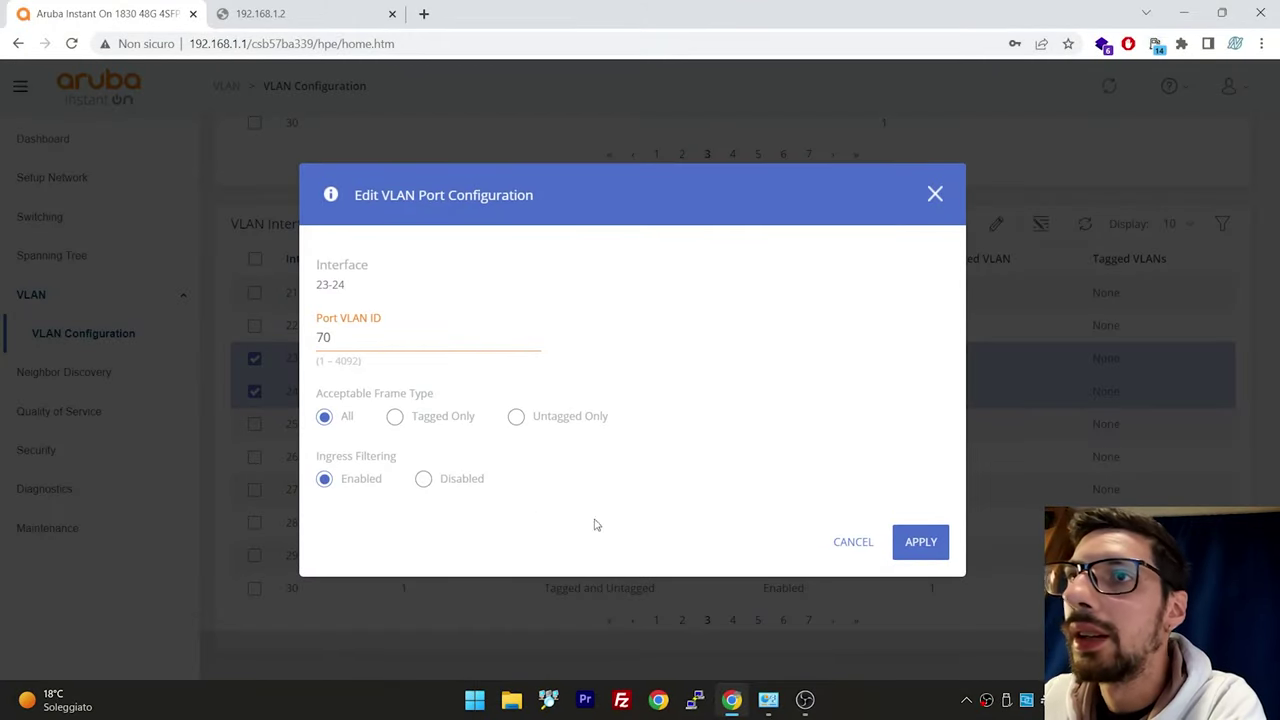
{"action": "left_click", "coordinate": [938, 550]}
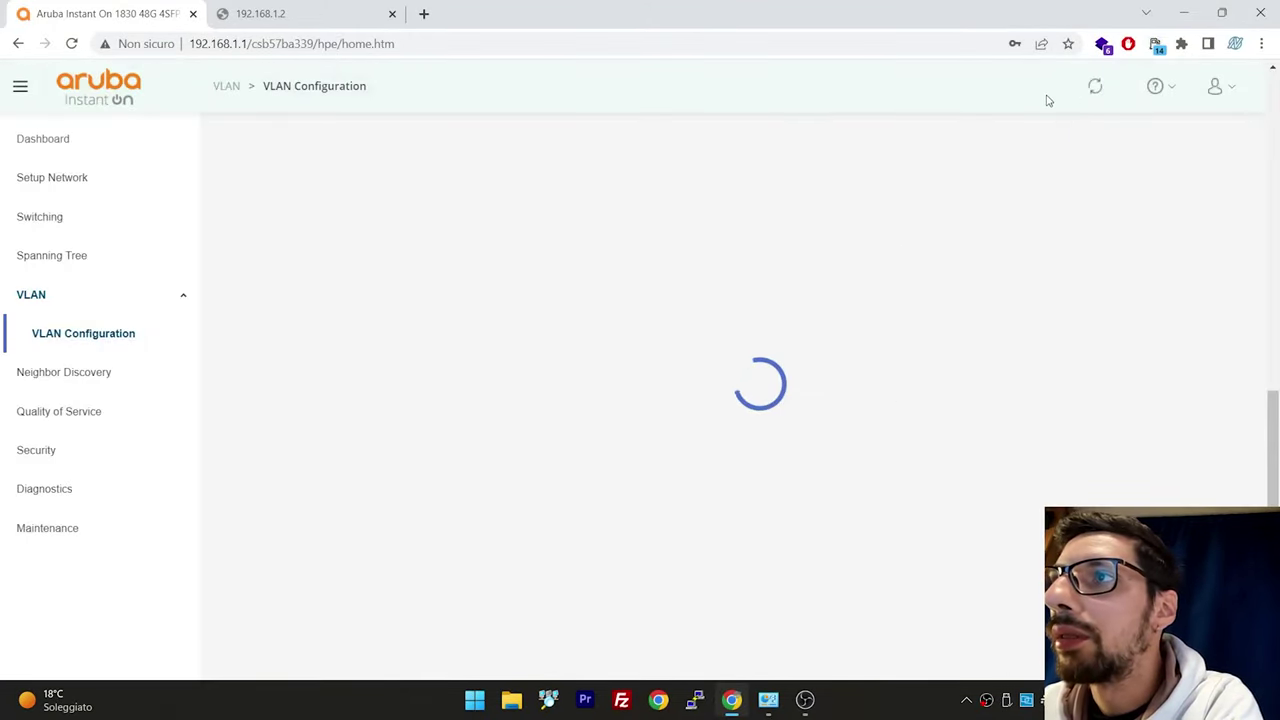
{"action": "scroll", "coordinate": [806, 406], "scroll_direction": "up", "scroll_amount": 6}
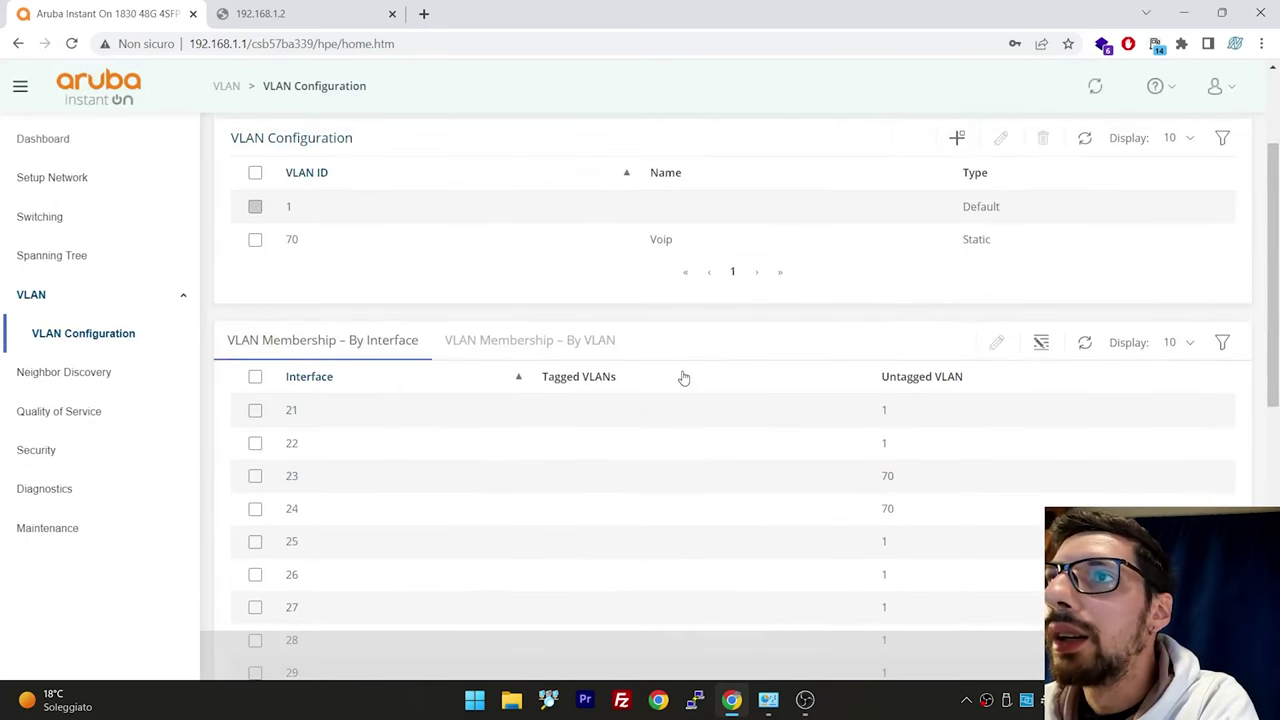
{"action": "scroll", "coordinate": [684, 377], "scroll_direction": "up", "scroll_amount": 3}
Show VLAN 70's member ports on the port panel, then switch the panel to VLAN 1
{"action": "mouse_move", "coordinate": [703, 224]}
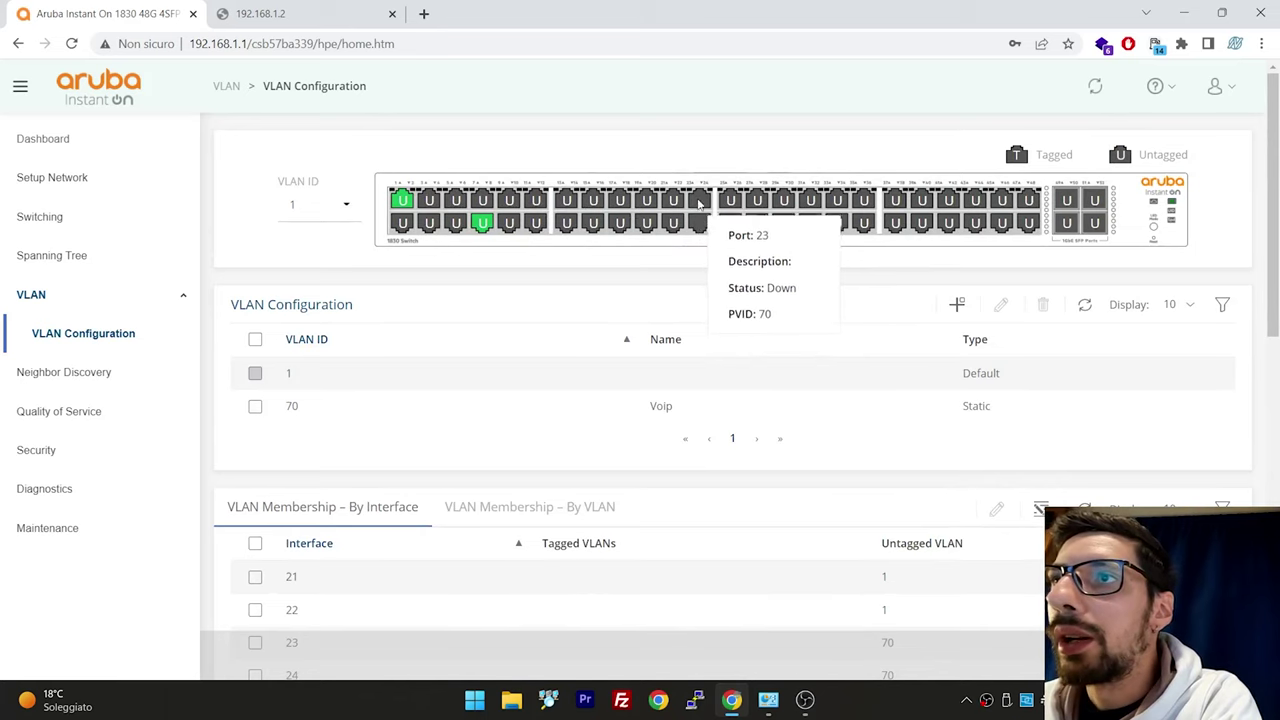
{"action": "mouse_move", "coordinate": [750, 222]}
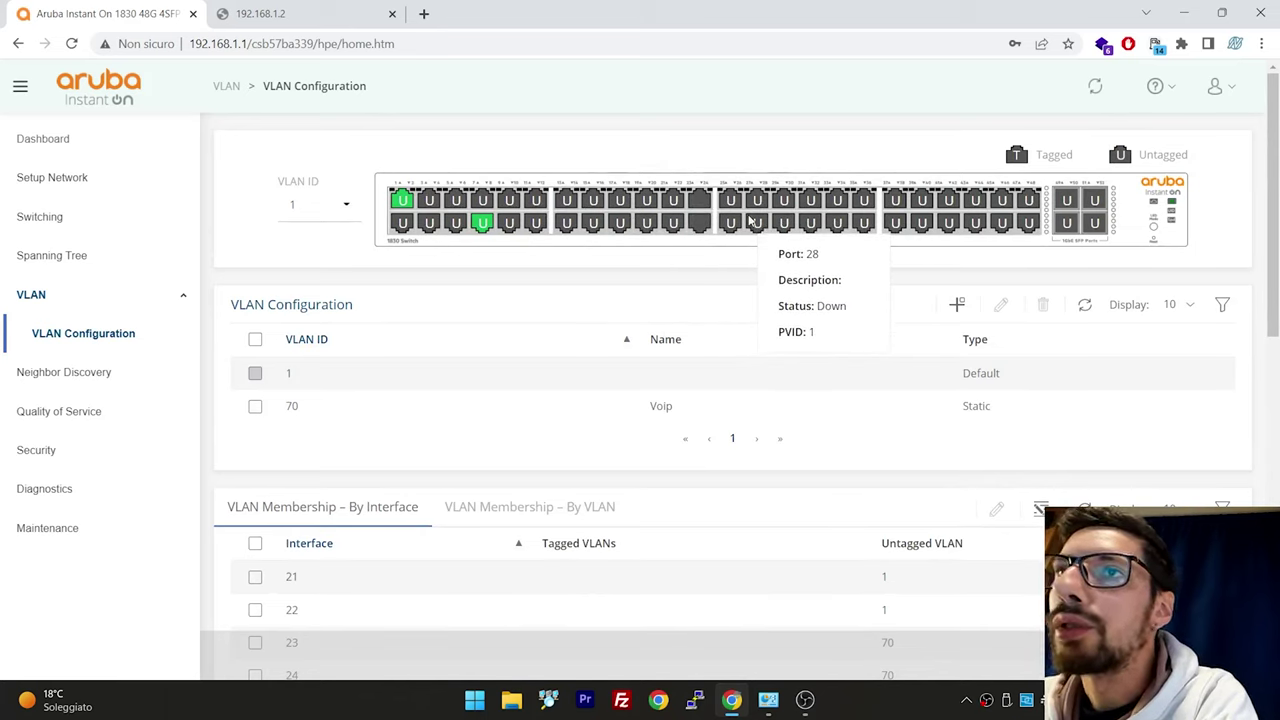
{"action": "left_click", "coordinate": [335, 212]}
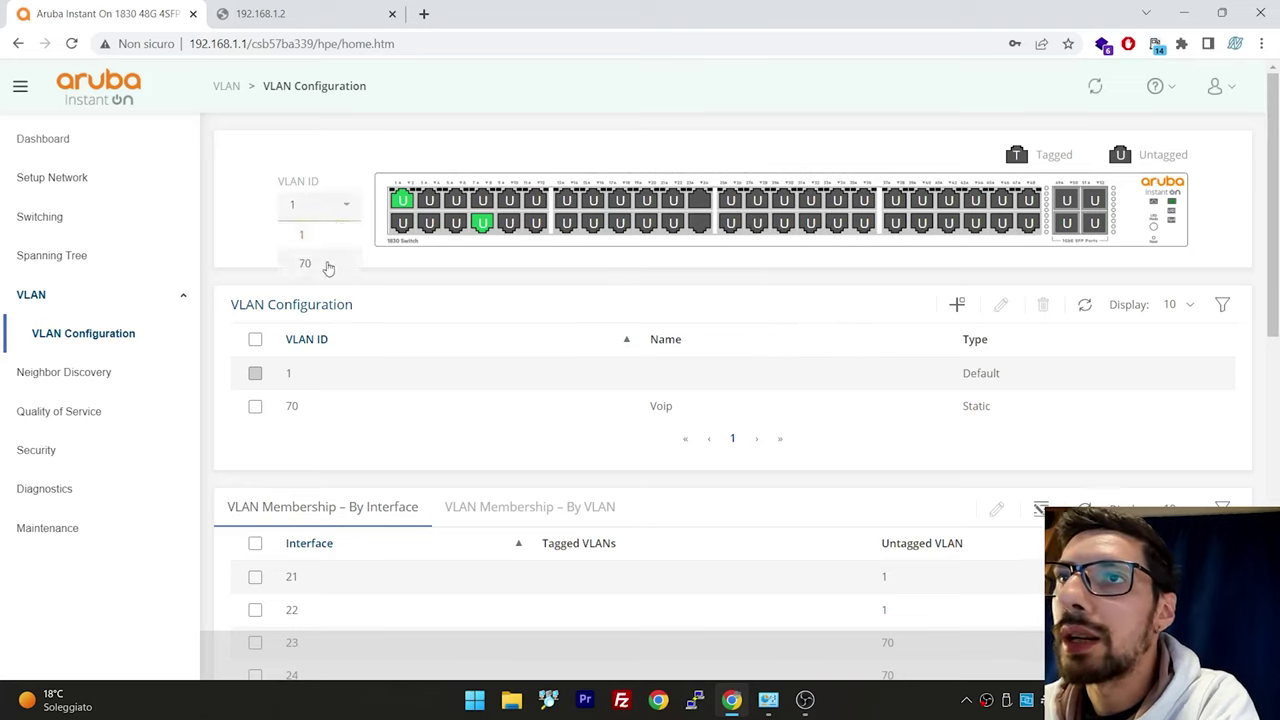
{"action": "left_click", "coordinate": [328, 266]}
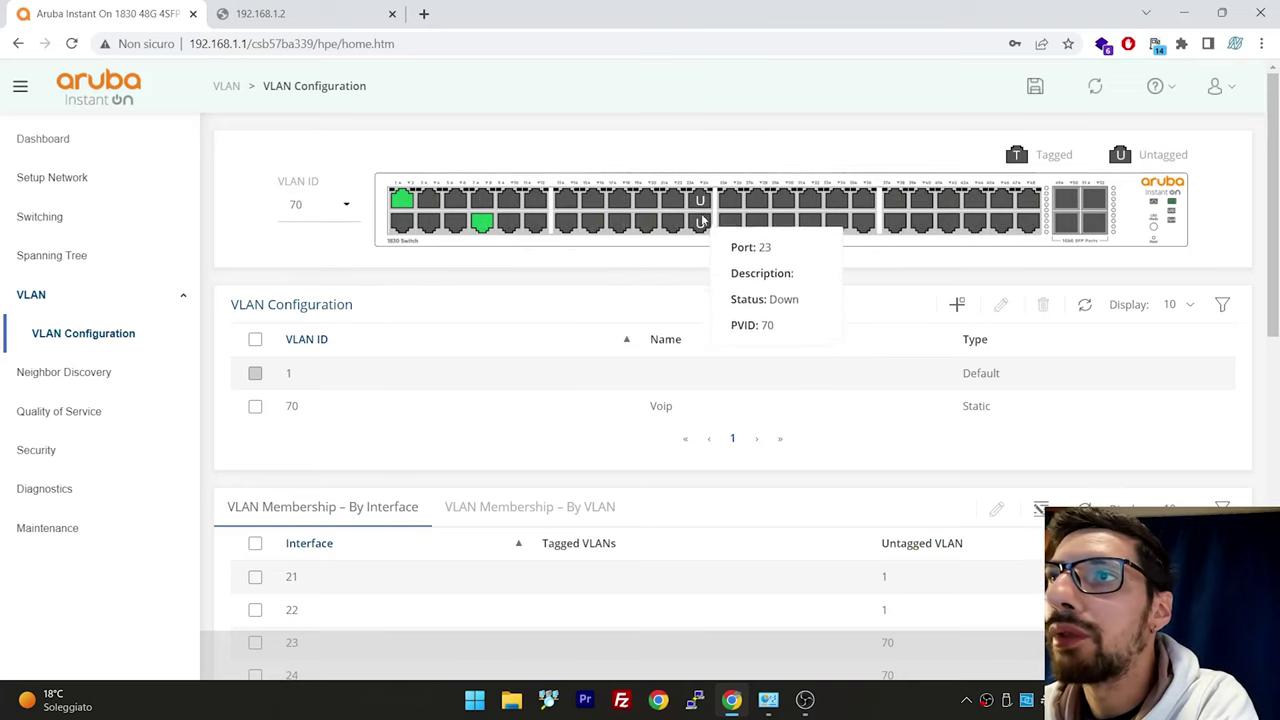
{"action": "left_click", "coordinate": [336, 205]}
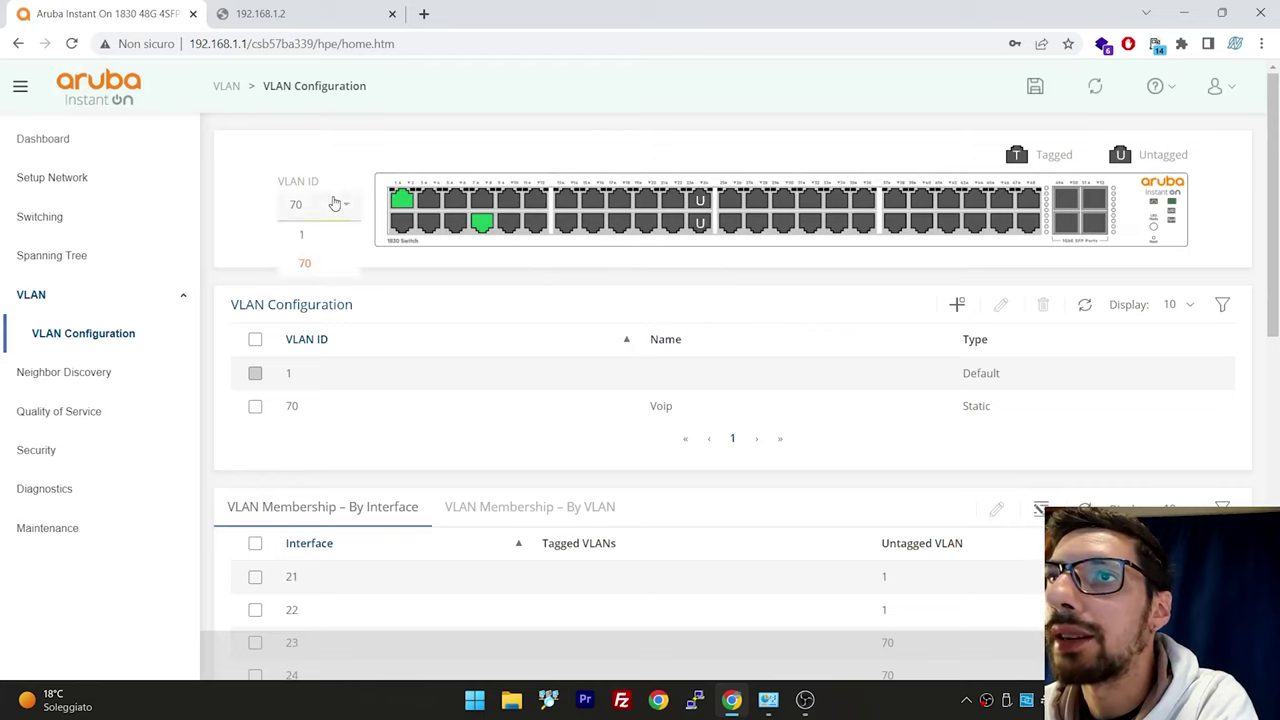
{"action": "left_click", "coordinate": [333, 237]}
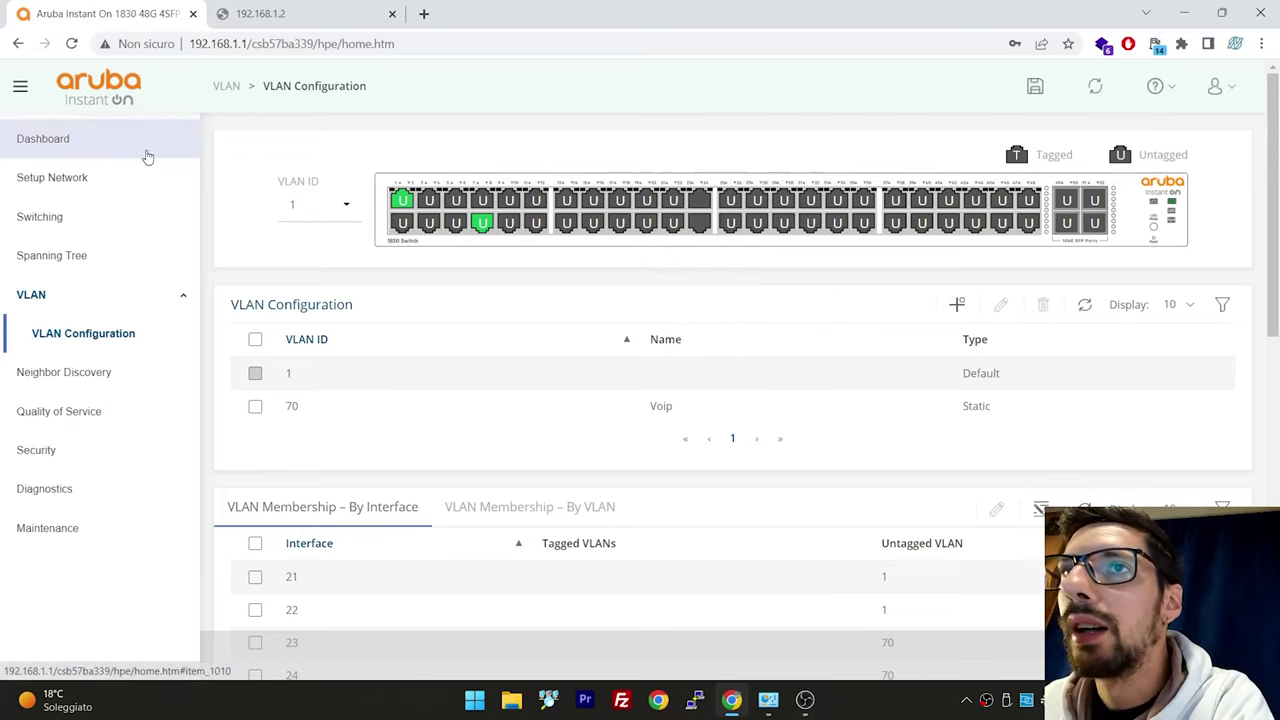
Reload the switch page and check the Ethernet adapter's current IPv4 connection details
{"action": "left_click", "coordinate": [147, 155]}
{"action": "left_click", "coordinate": [191, 137]}
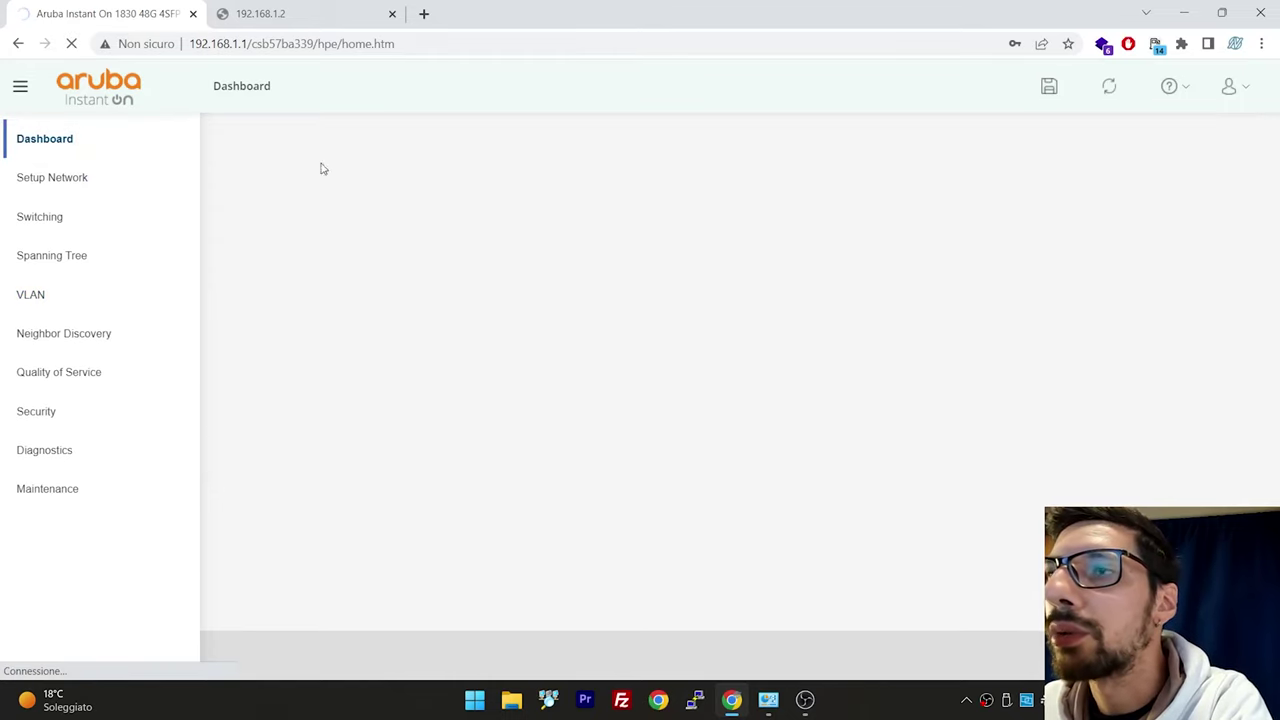
{"action": "left_click", "coordinate": [772, 703]}
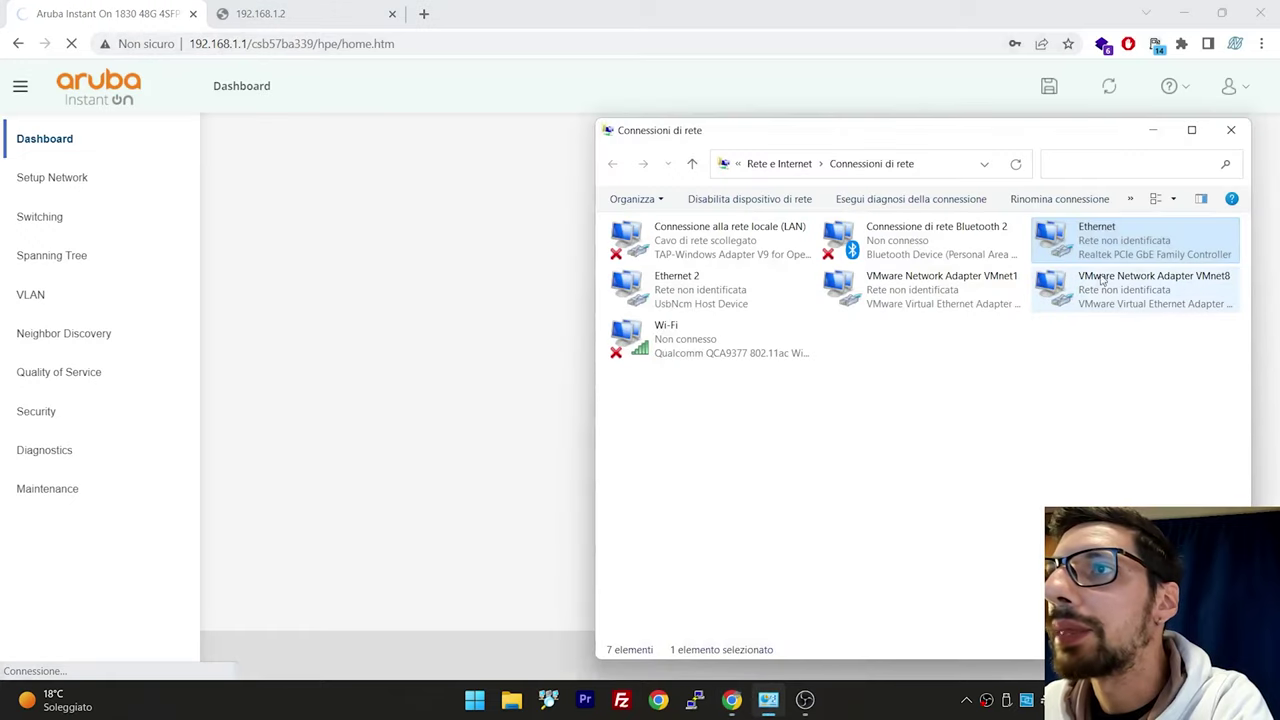
{"action": "double_click", "coordinate": [1090, 235]}
{"action": "left_click", "coordinate": [556, 342]}
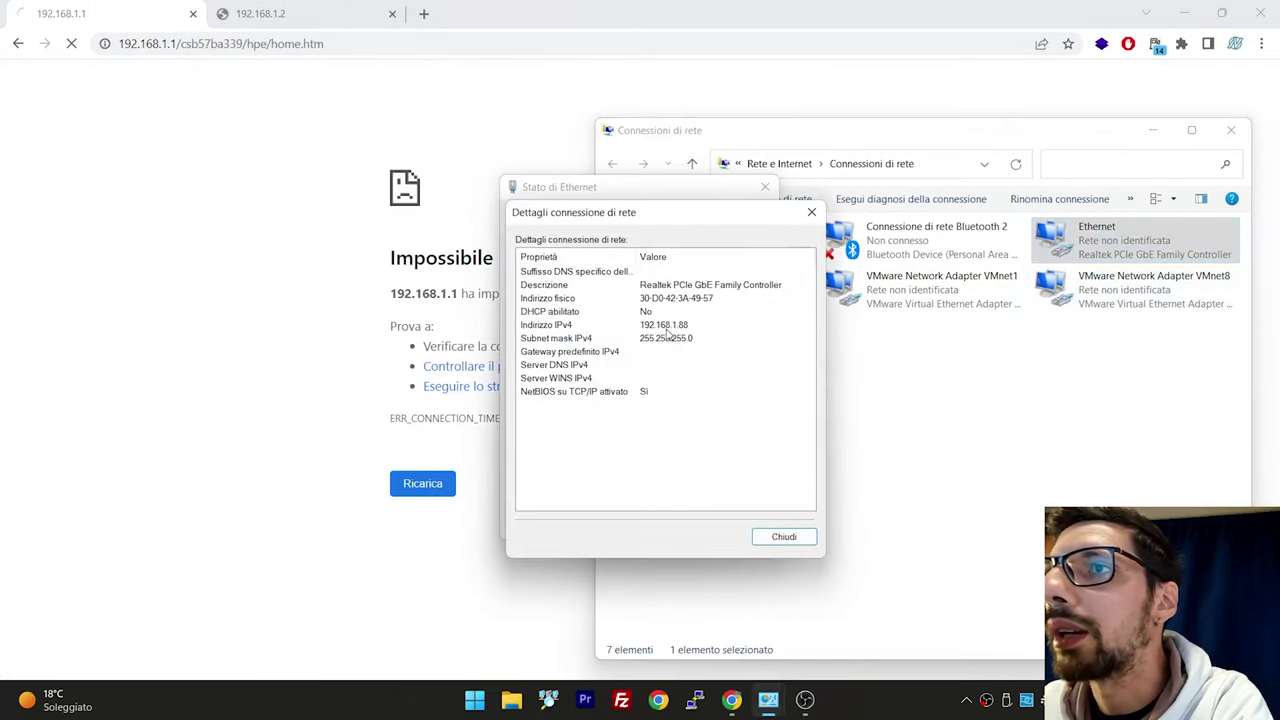
{"action": "left_click", "coordinate": [666, 328]}
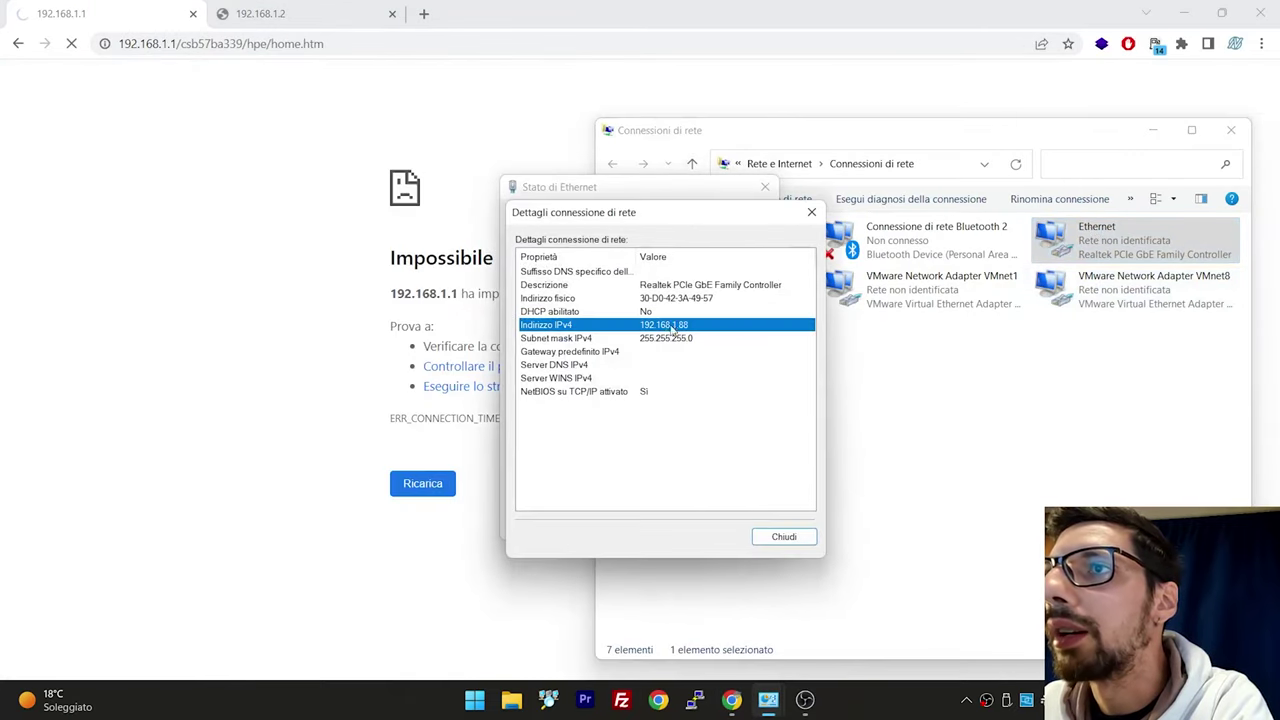
{"action": "left_click", "coordinate": [367, 335]}
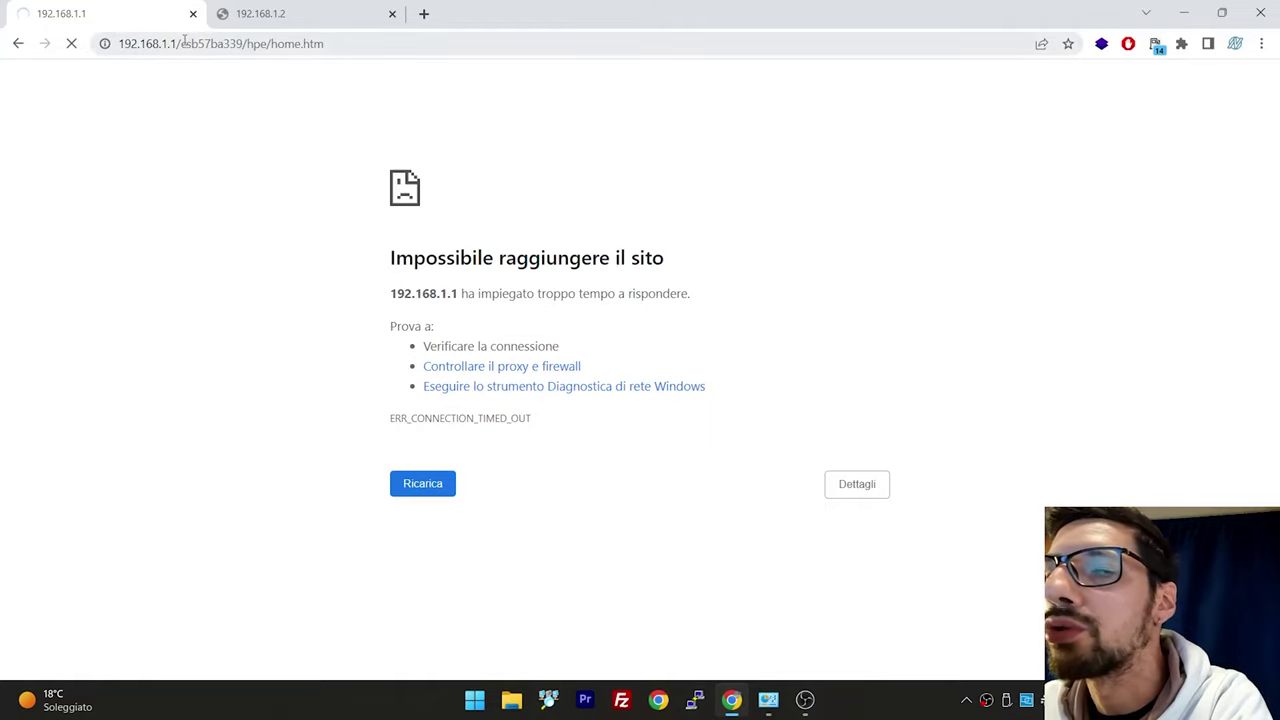
{"action": "left_click_drag", "start_coordinate": [159, 43], "coordinate": [182, 42]}
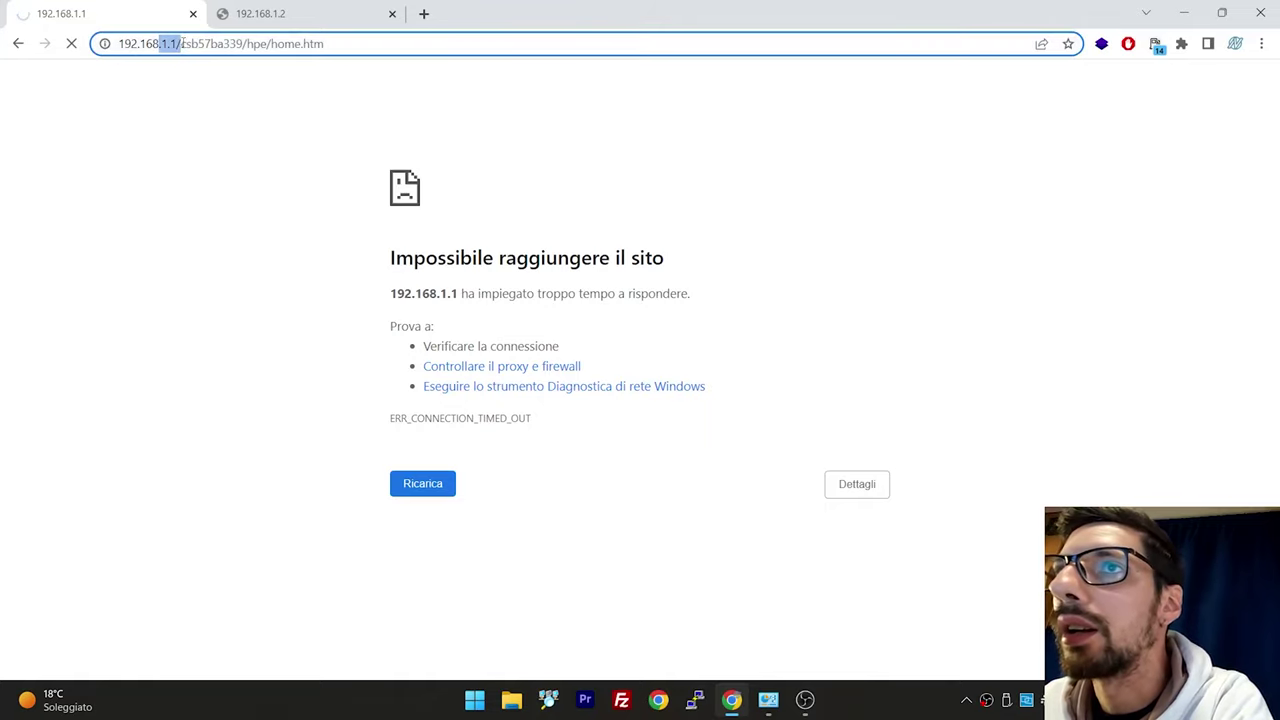
{"action": "left_click", "coordinate": [262, 143]}
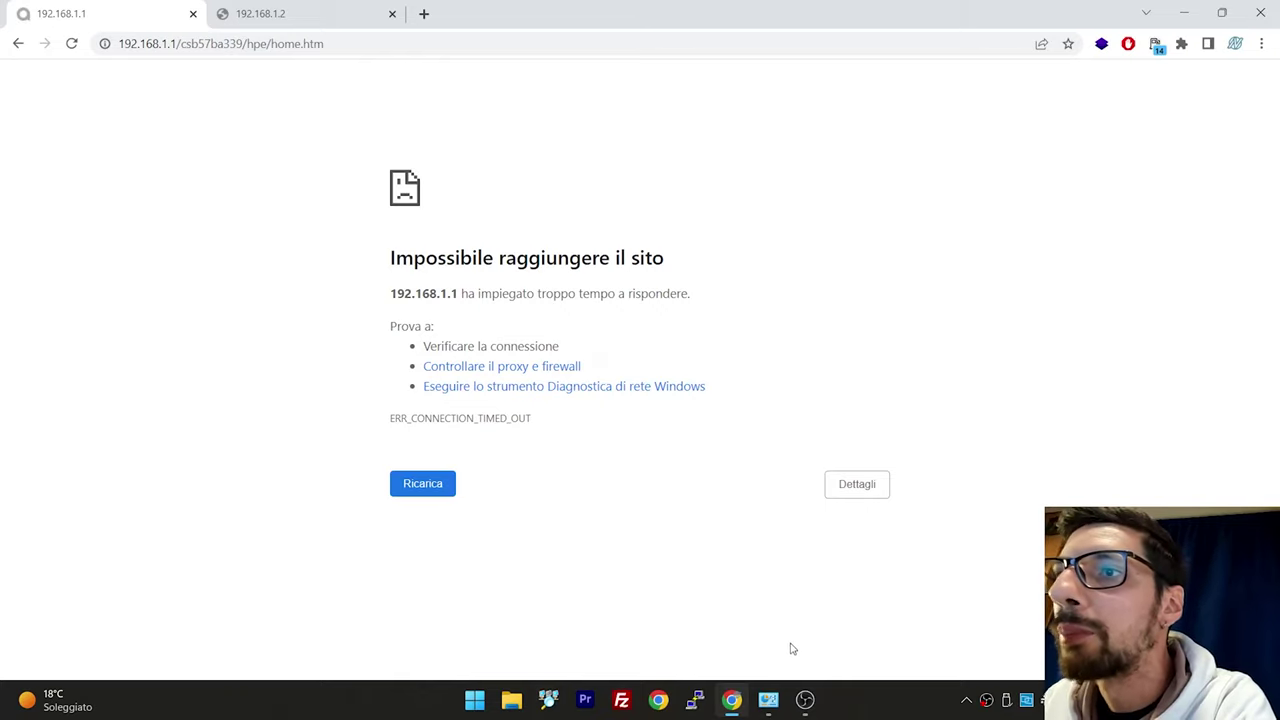
Change the Ethernet adapter's static IPv4 address to 192.168.8.88 and open the Run box
{"action": "left_click", "coordinate": [768, 700]}
{"action": "left_click", "coordinate": [832, 600]}
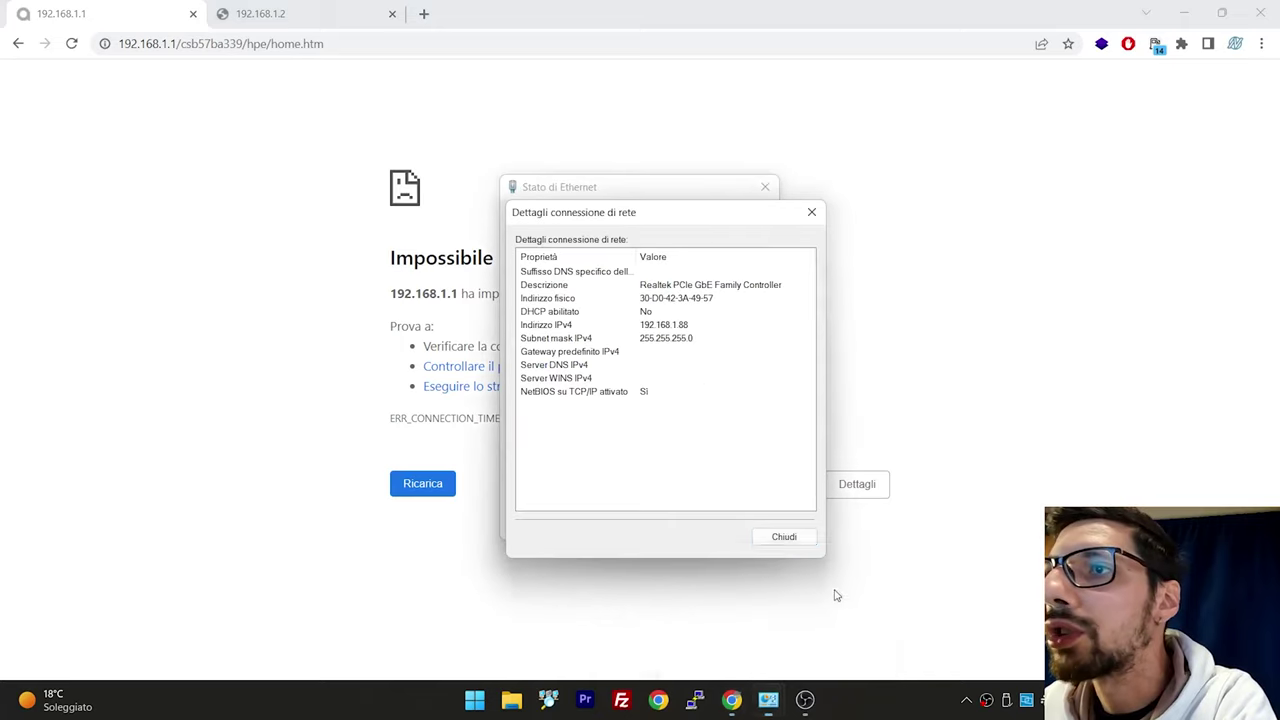
{"action": "left_click", "coordinate": [777, 534]}
{"action": "left_click", "coordinate": [550, 489]}
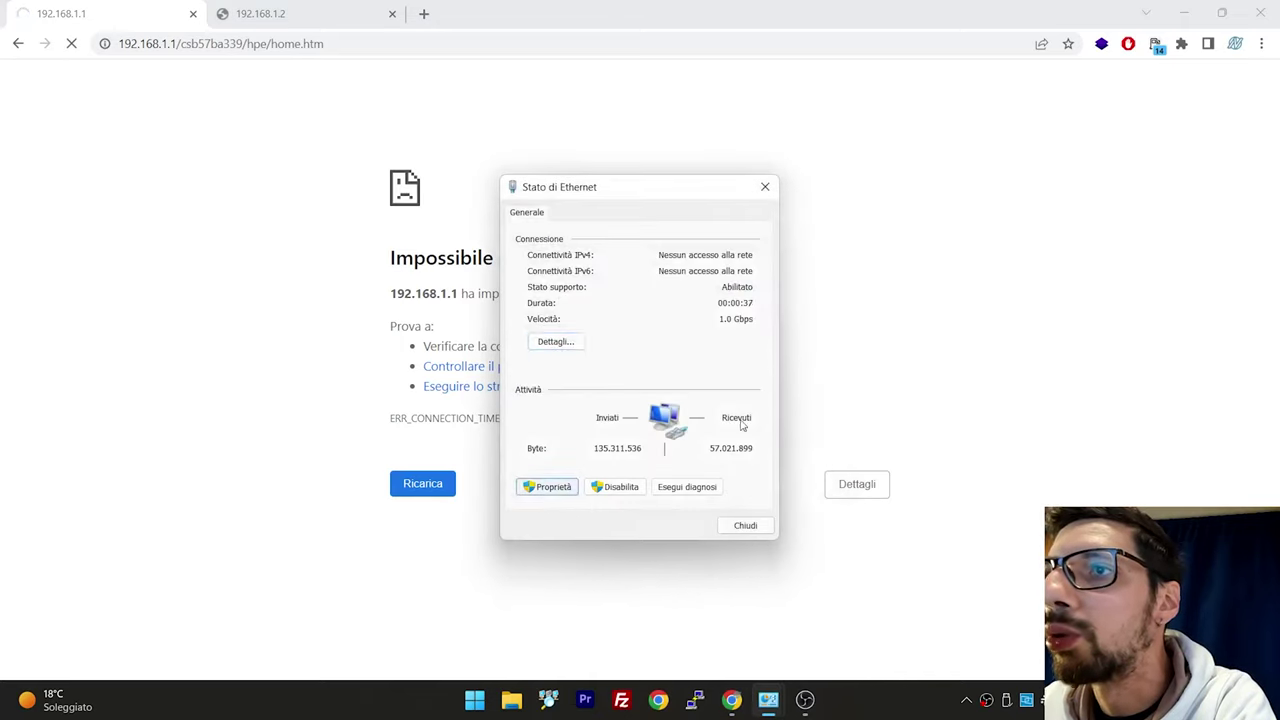
{"action": "double_click", "coordinate": [715, 407]}
{"action": "double_click", "coordinate": [783, 404]}
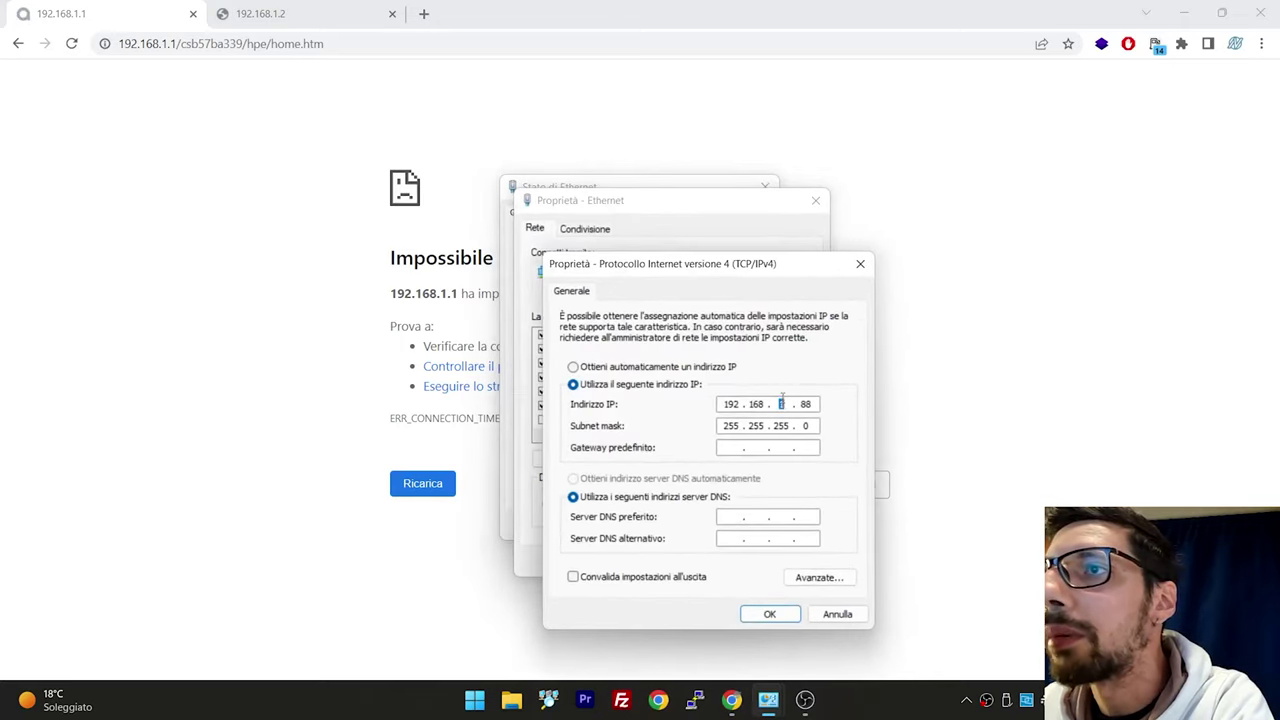
{"action": "type", "text": "8"}
{"action": "left_click", "coordinate": [764, 614]}
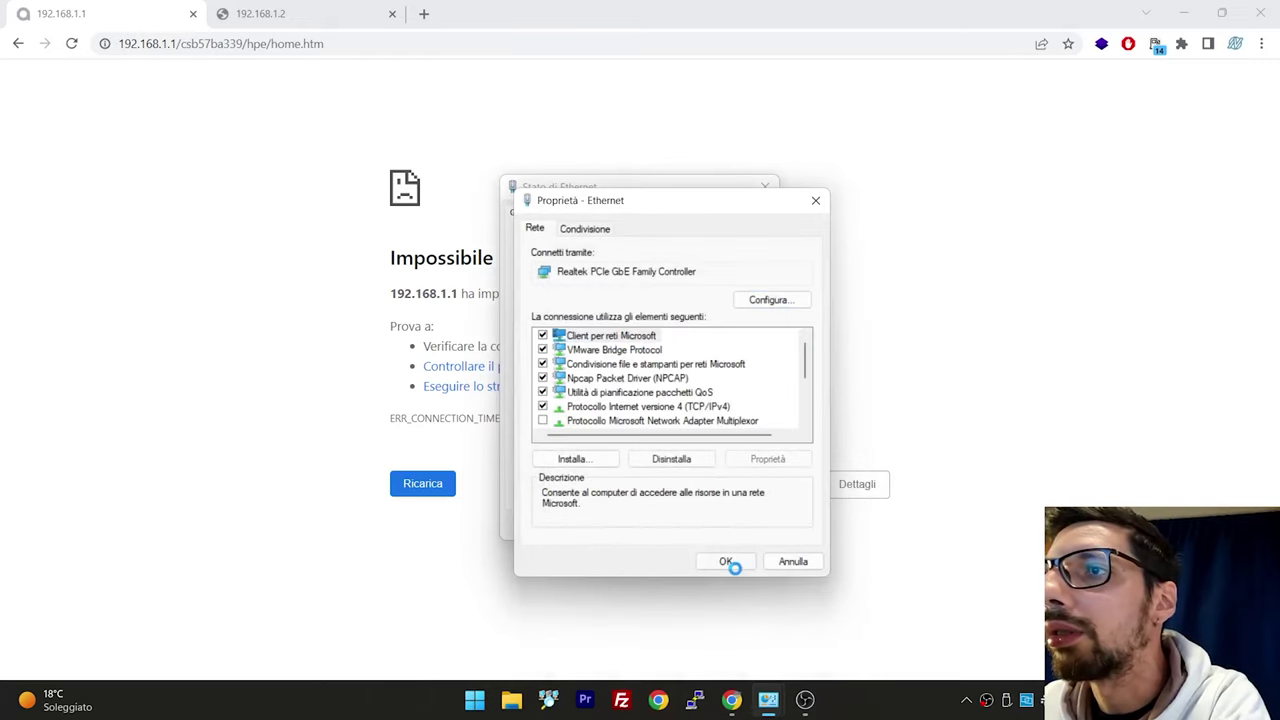
{"action": "left_click", "coordinate": [726, 561]}
{"action": "right_click", "coordinate": [475, 700]}
{"action": "left_click", "coordinate": [466, 607]}
Launch cmd, ping 192.168.8.1, then run a continuous ping with -t and stop it
{"action": "type", "text": "cmd"}
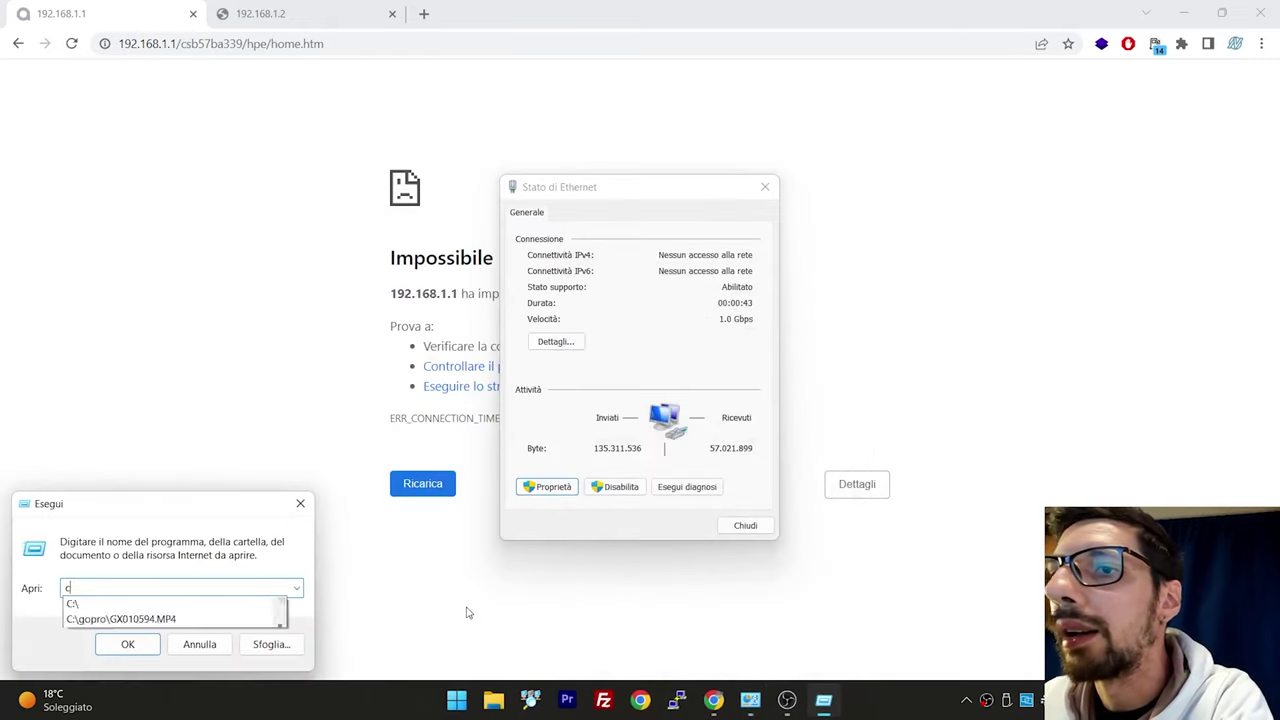
{"action": "key", "text": "Return"}
{"action": "type", "text": "ping 192"}
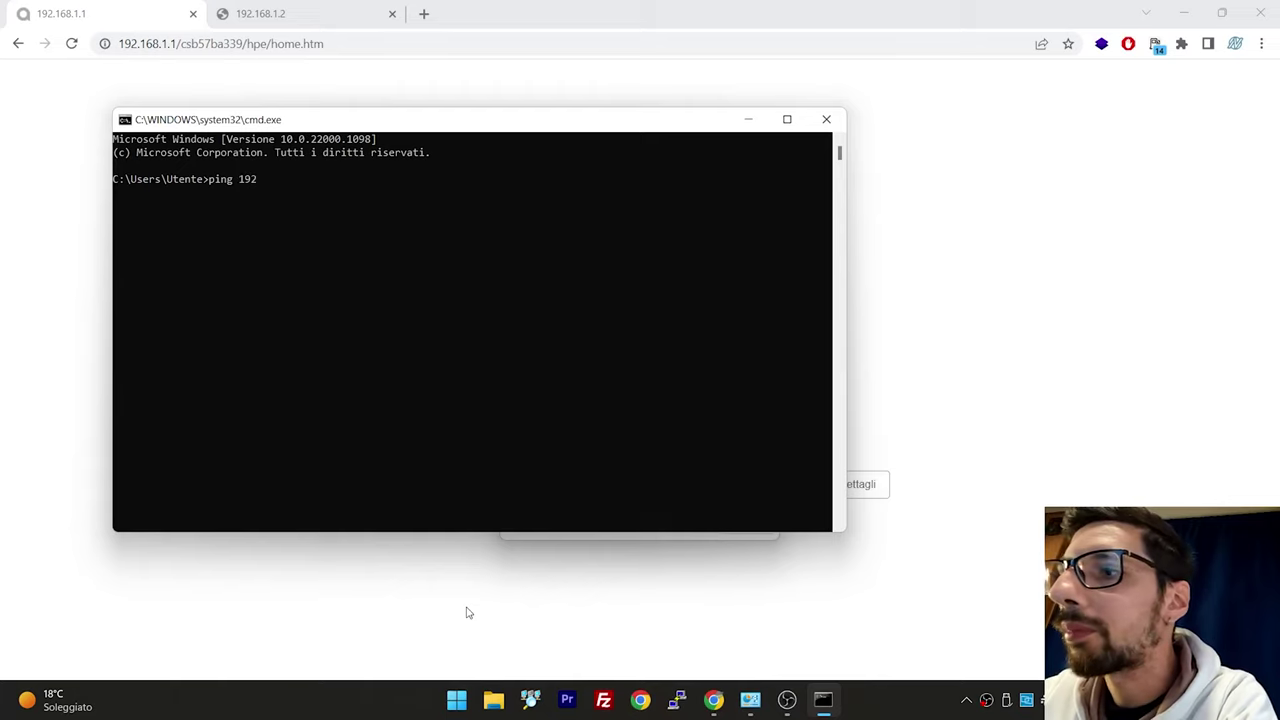
{"action": "type", "text": ".168.8.1"}
{"action": "key", "text": "Return"}
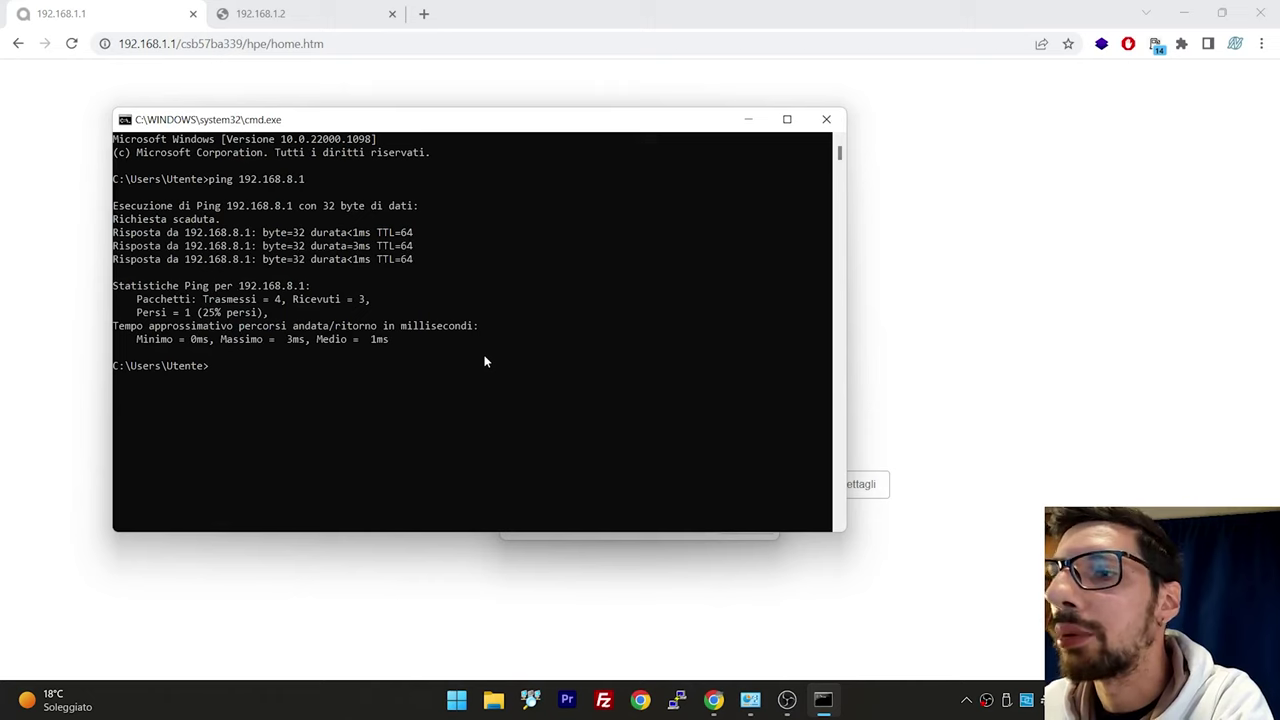
{"action": "key", "text": "Up"}
{"action": "type", "text": "-t"}
{"action": "key", "text": "Return"}
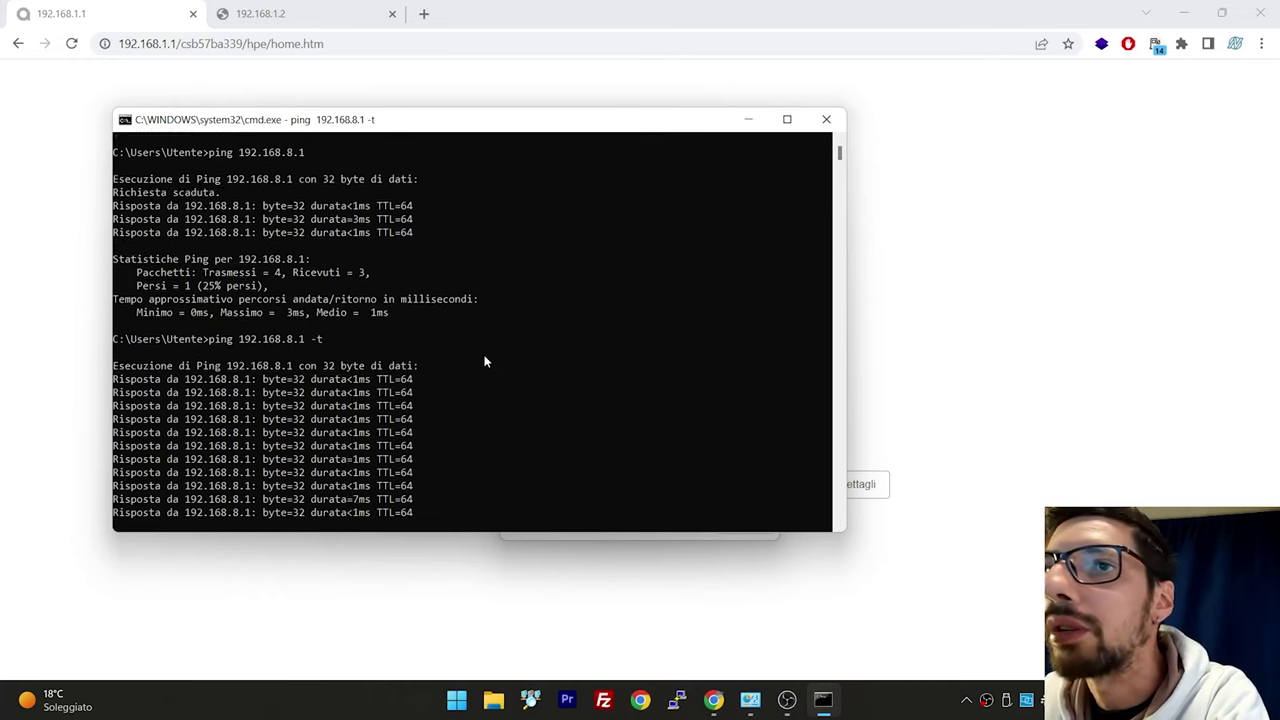
{"action": "key", "text": "ctrl+c"}
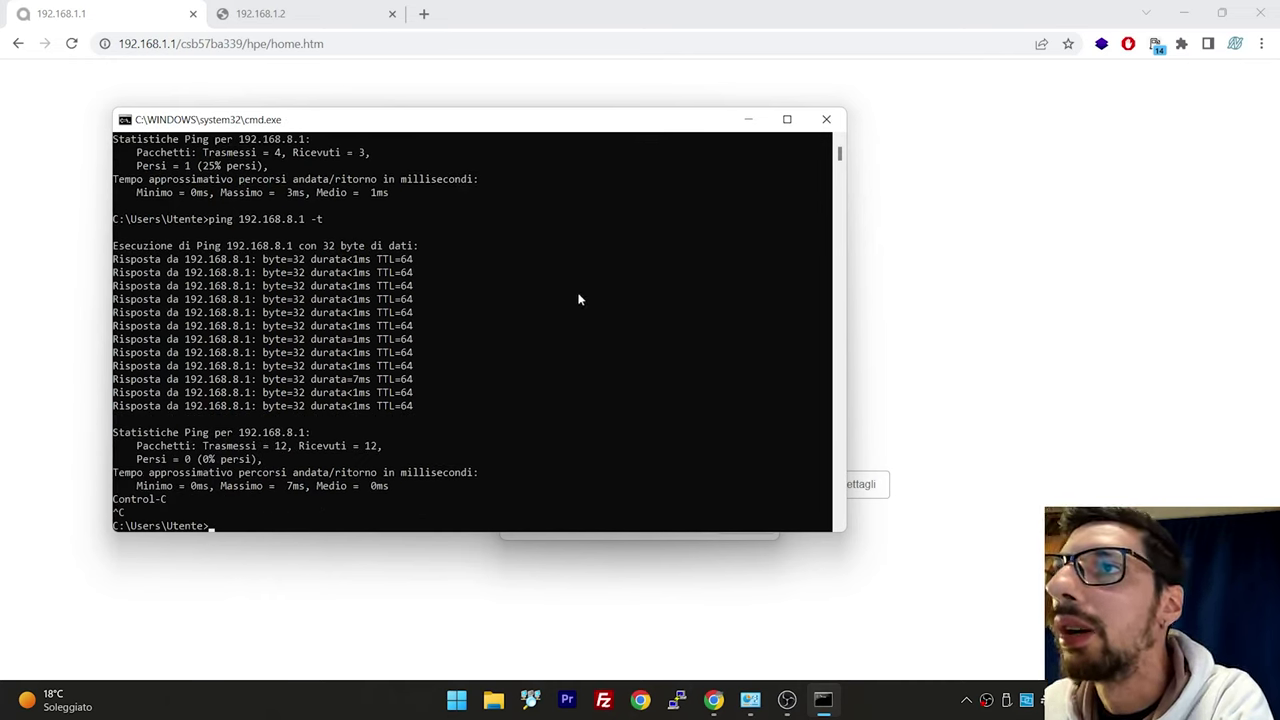
Ping 192.168.1.1 and stop it after it times out
{"action": "key", "text": "Up"}
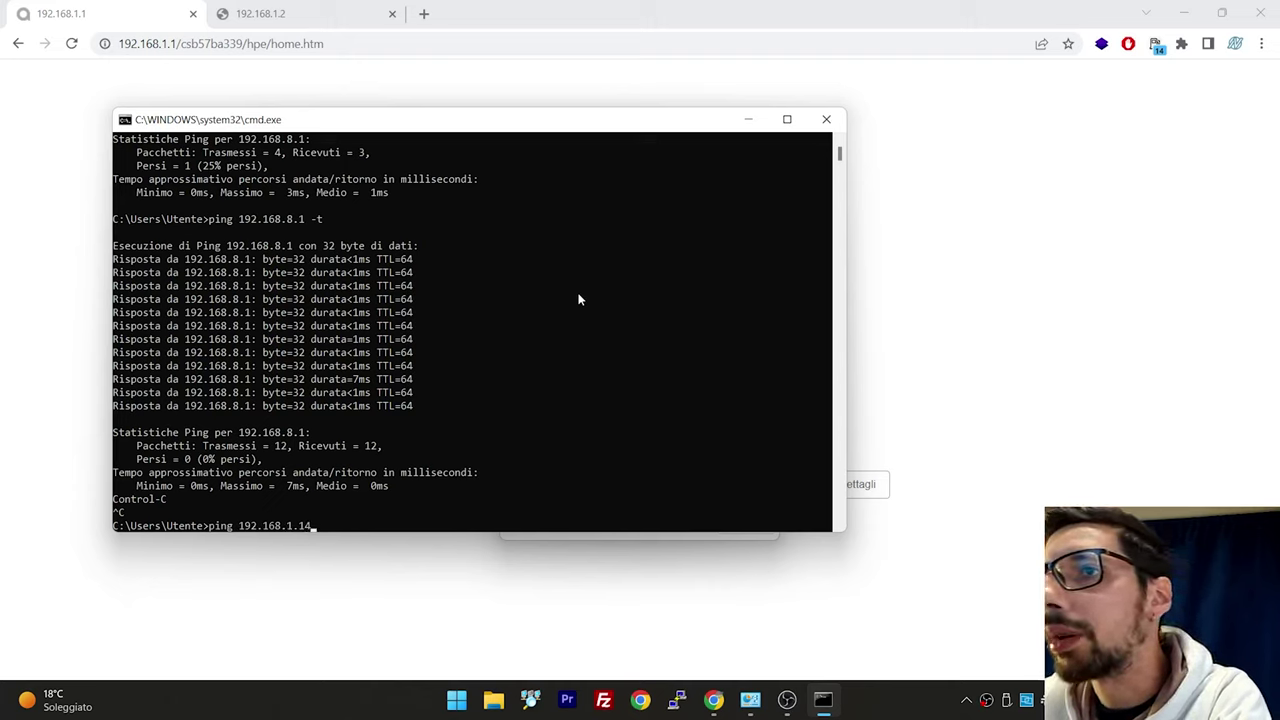
{"action": "key", "text": "BackSpace"}
{"action": "key", "text": "Return"}
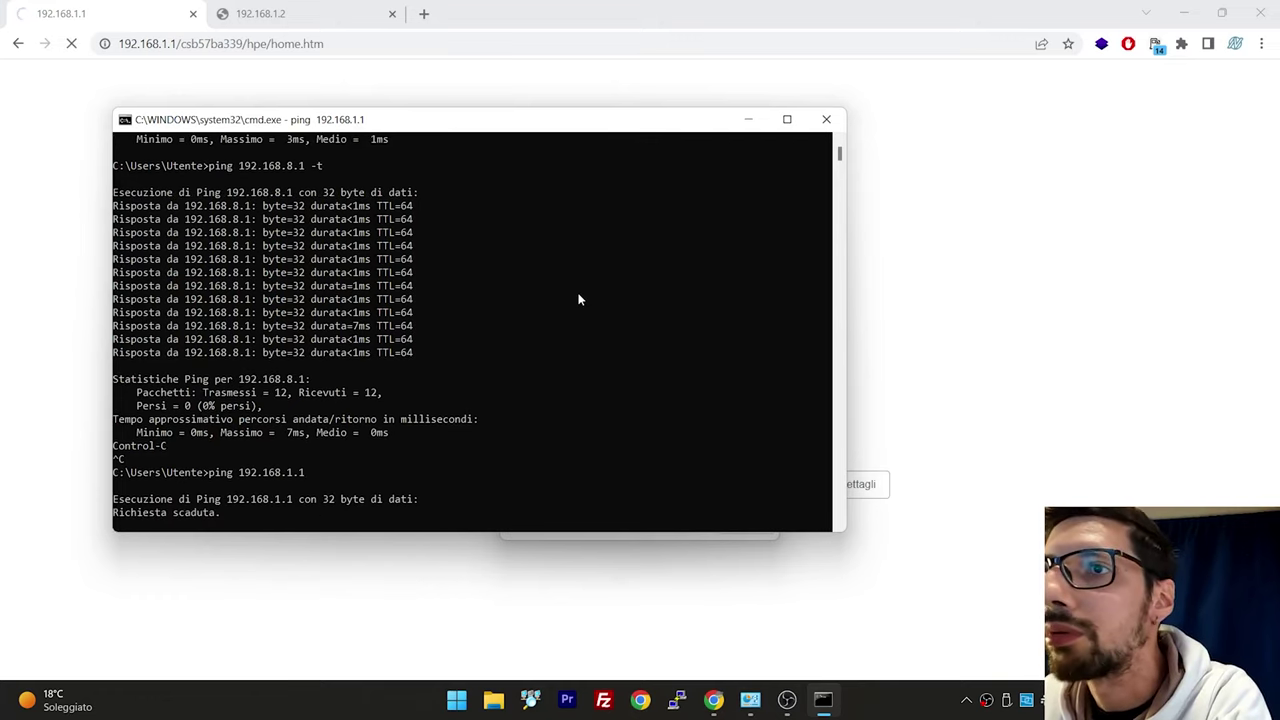
{"action": "key", "text": "ctrl+c"}
{"action": "left_click", "coordinate": [1020, 335]}
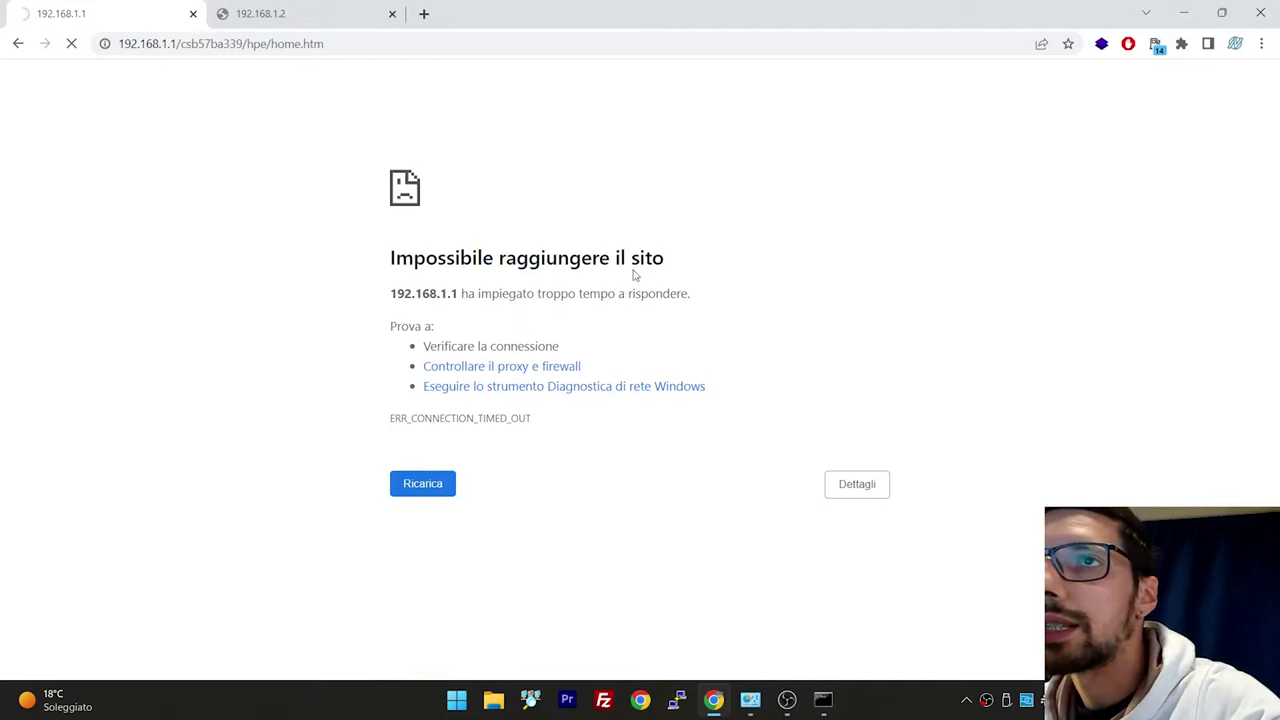
Set the Ethernet adapter's IPv4 address back to 192.168.1.88
{"action": "left_click", "coordinate": [752, 697]}
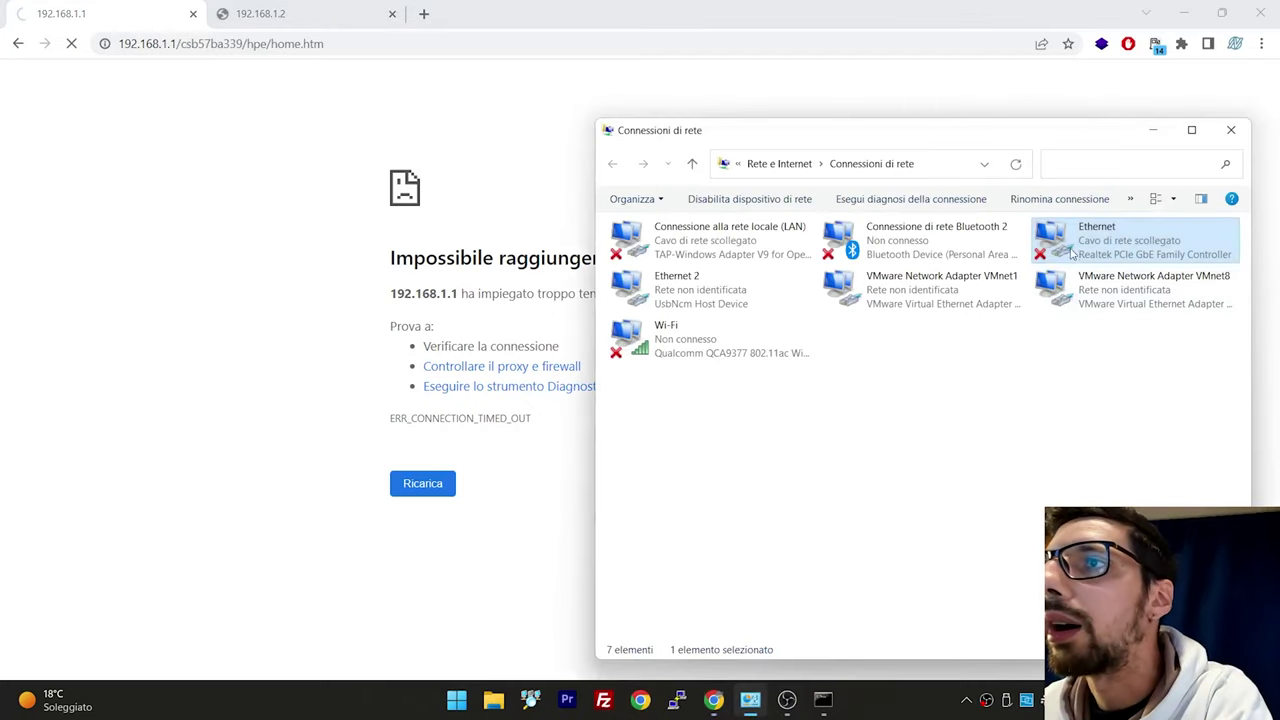
{"action": "key", "text": "alt+Return"}
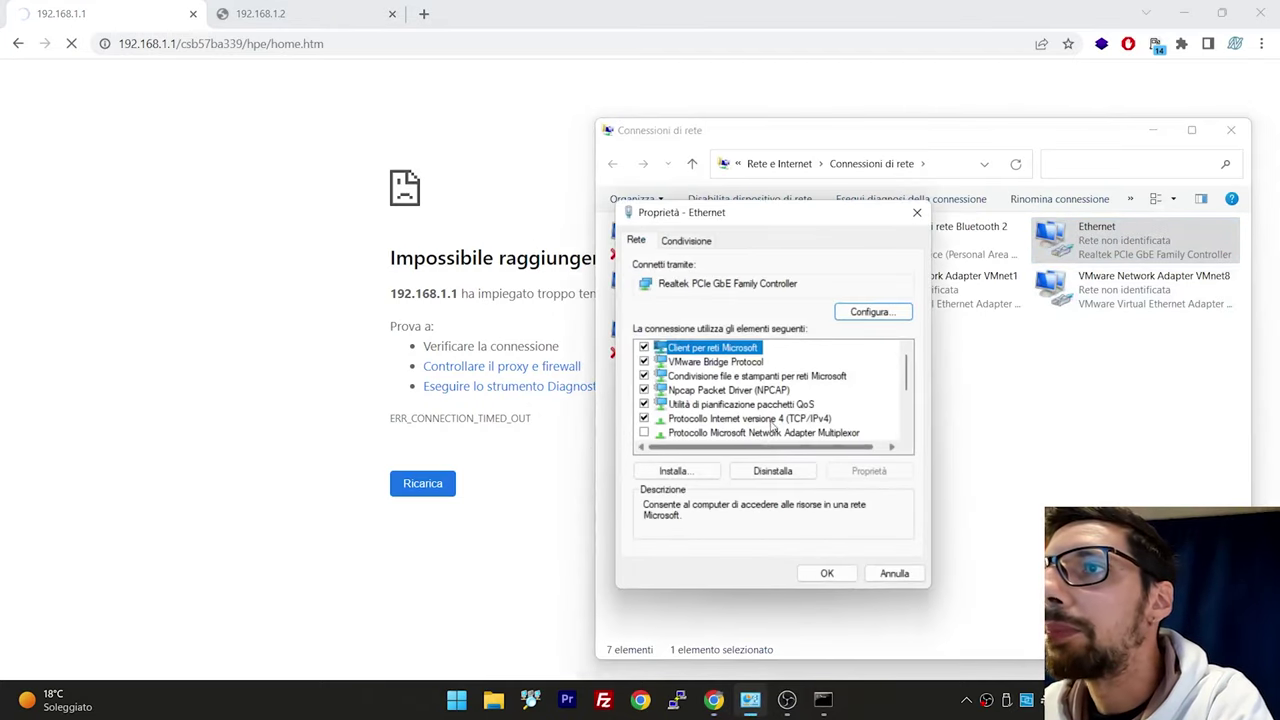
{"action": "double_click", "coordinate": [869, 420]}
{"action": "type", "text": "192 . 168 . 1 . 88"}
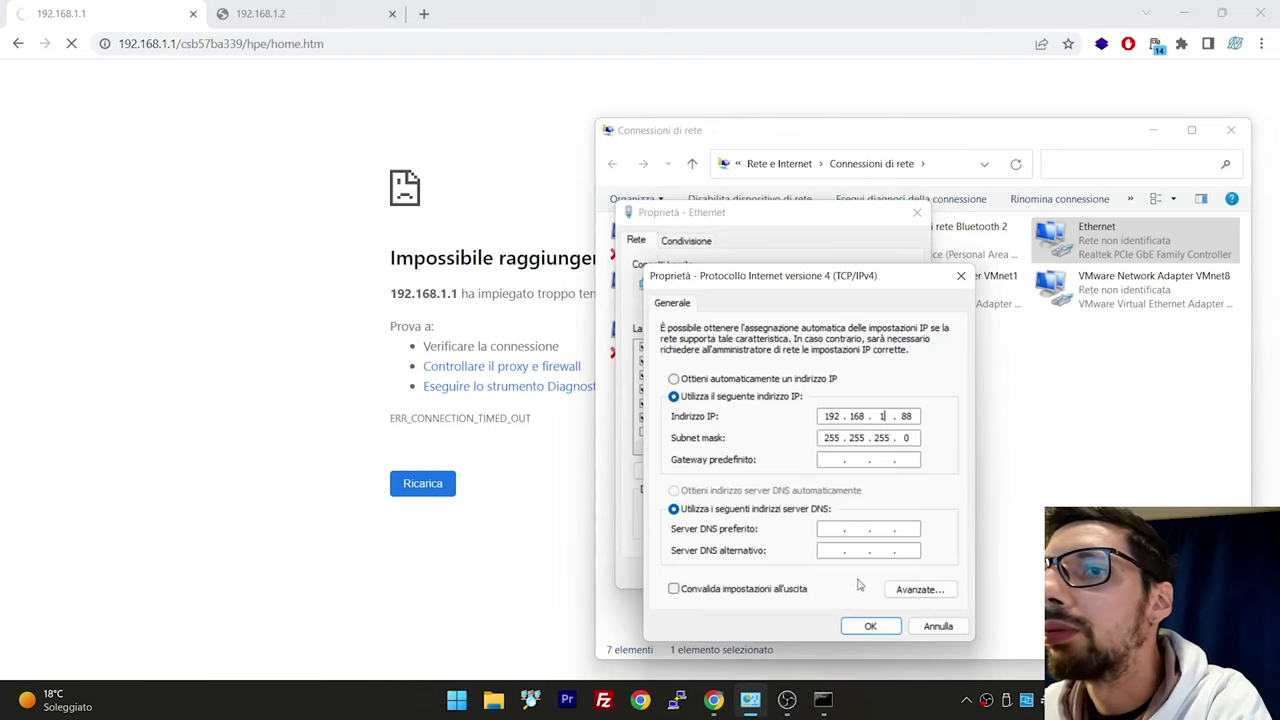
{"action": "left_click", "coordinate": [870, 626]}
{"action": "left_click", "coordinate": [829, 571]}
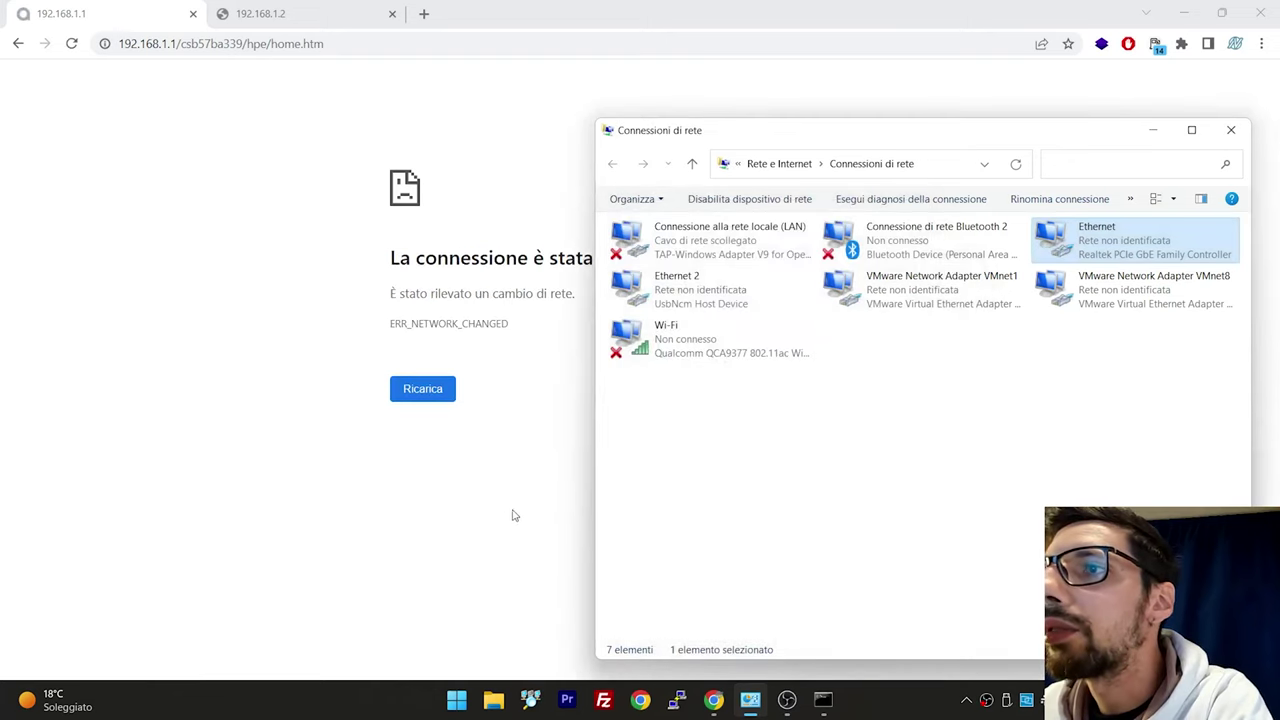
Reload the HPE switch page at 192.168.1.2 and dismiss the inactivity notice
{"action": "left_click", "coordinate": [443, 391]}
{"action": "left_click", "coordinate": [300, 10]}
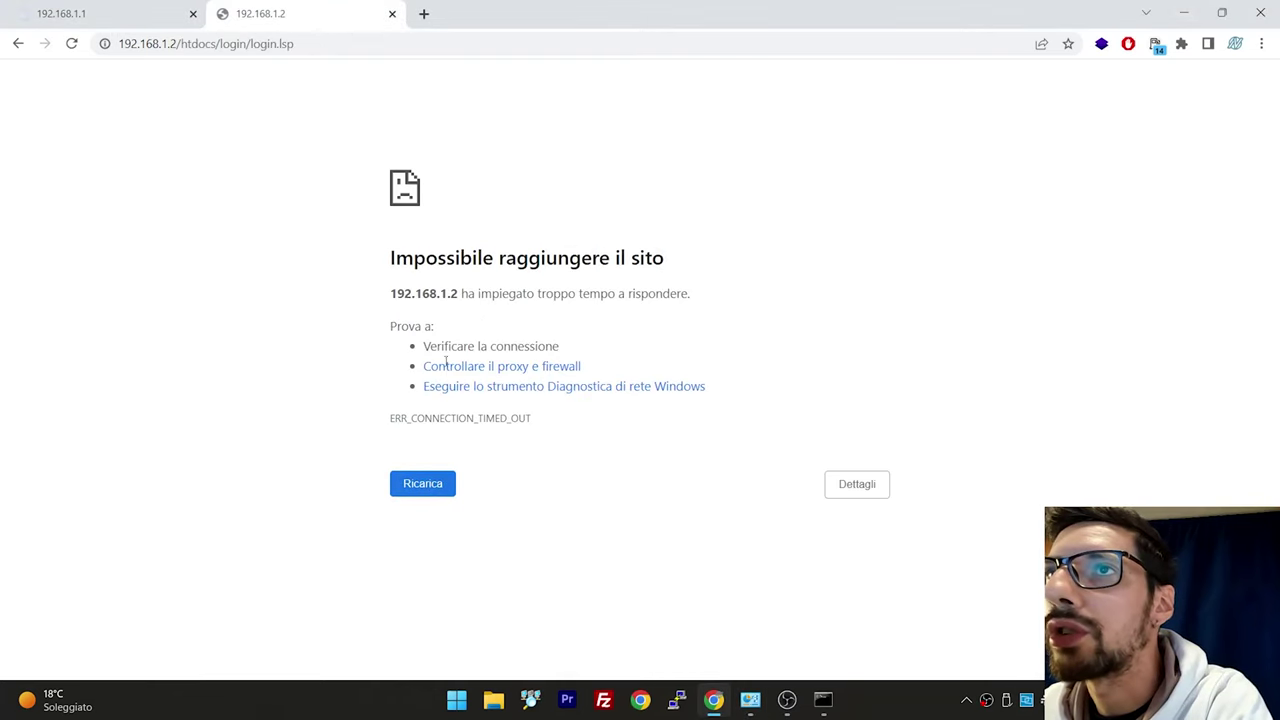
{"action": "left_click", "coordinate": [419, 488]}
{"action": "left_click", "coordinate": [443, 396]}
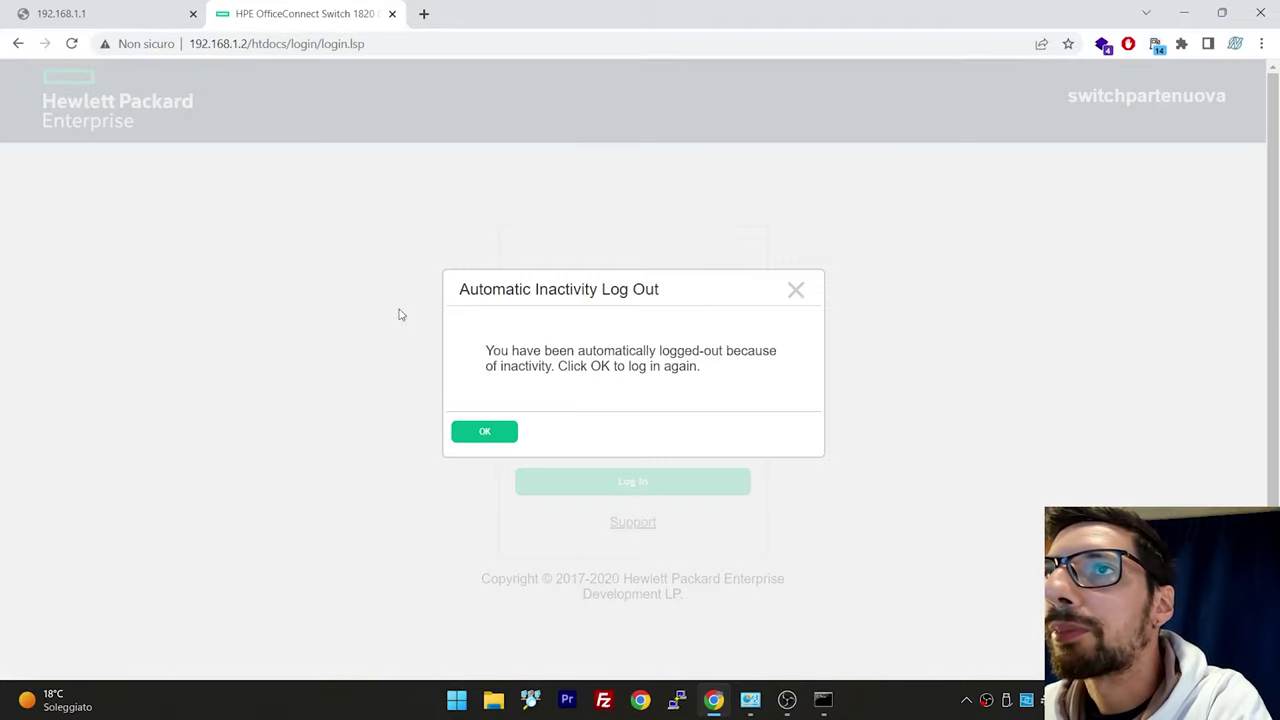
{"action": "left_click", "coordinate": [508, 430]}
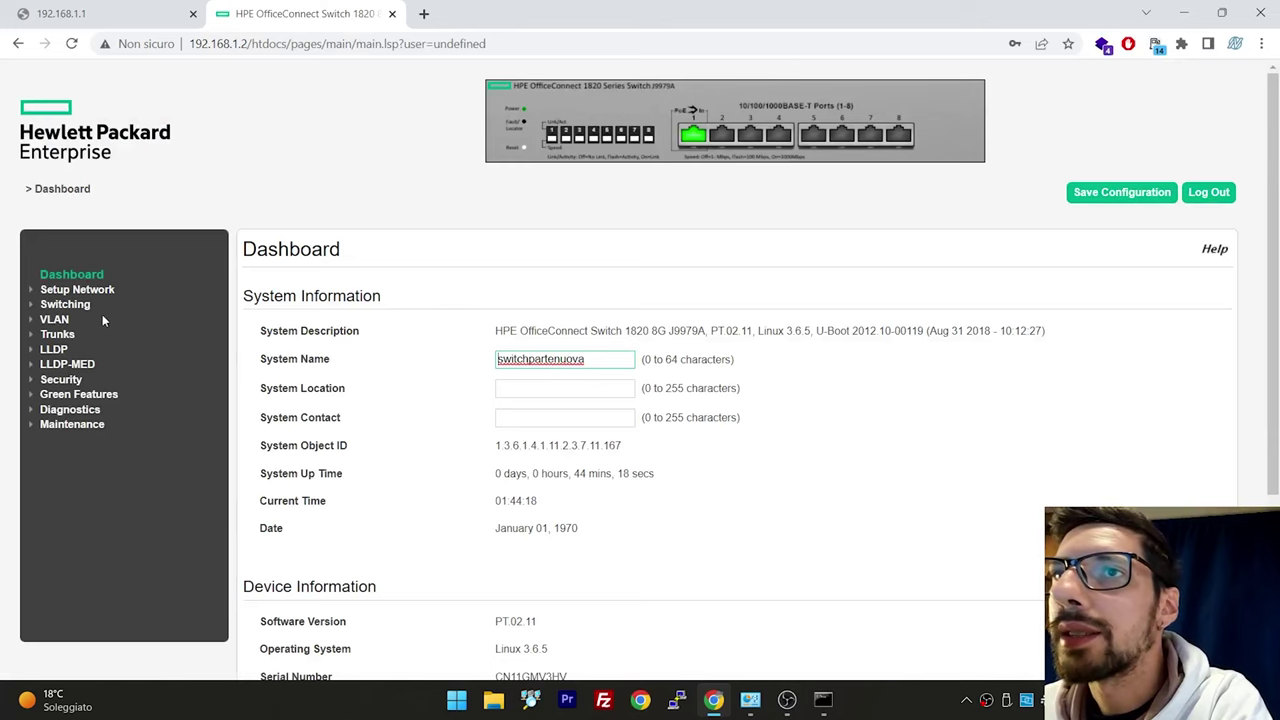
Add static VLAN 70 on the HPE 1820 VLAN Configuration page
{"action": "left_click", "coordinate": [58, 320]}
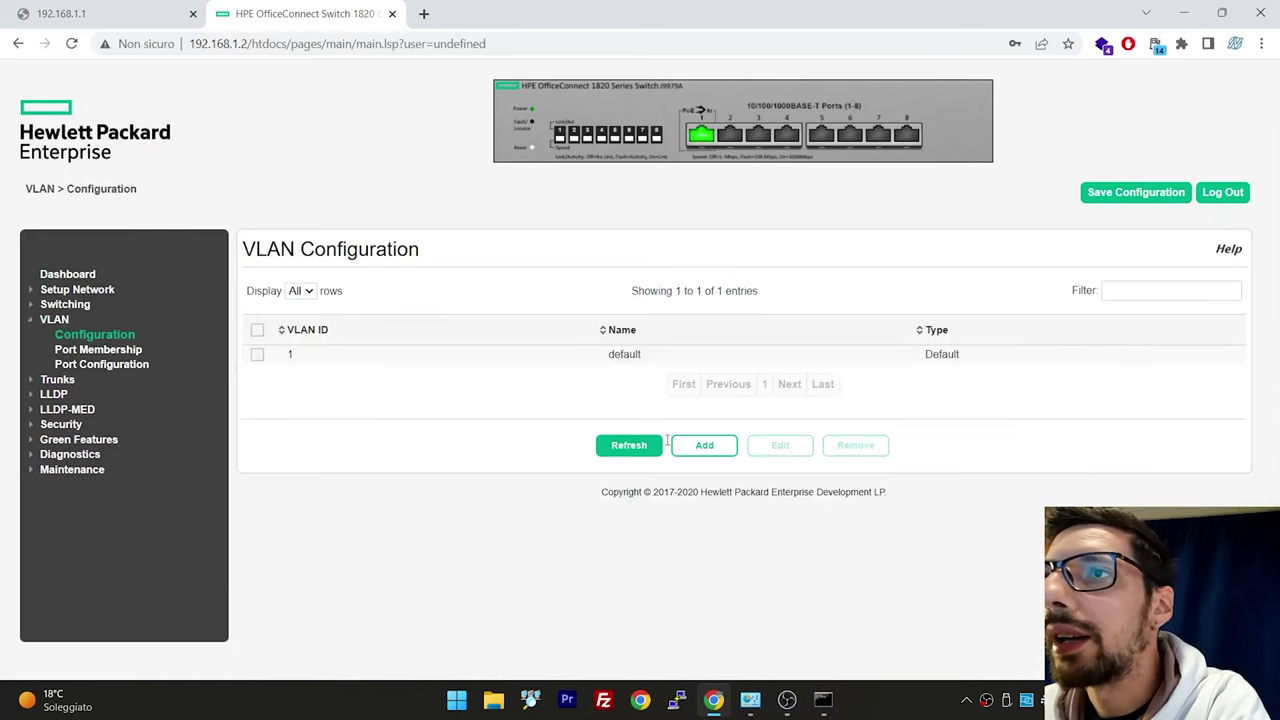
{"action": "left_click", "coordinate": [704, 445]}
{"action": "left_click", "coordinate": [576, 327]}
{"action": "type", "text": "70"}
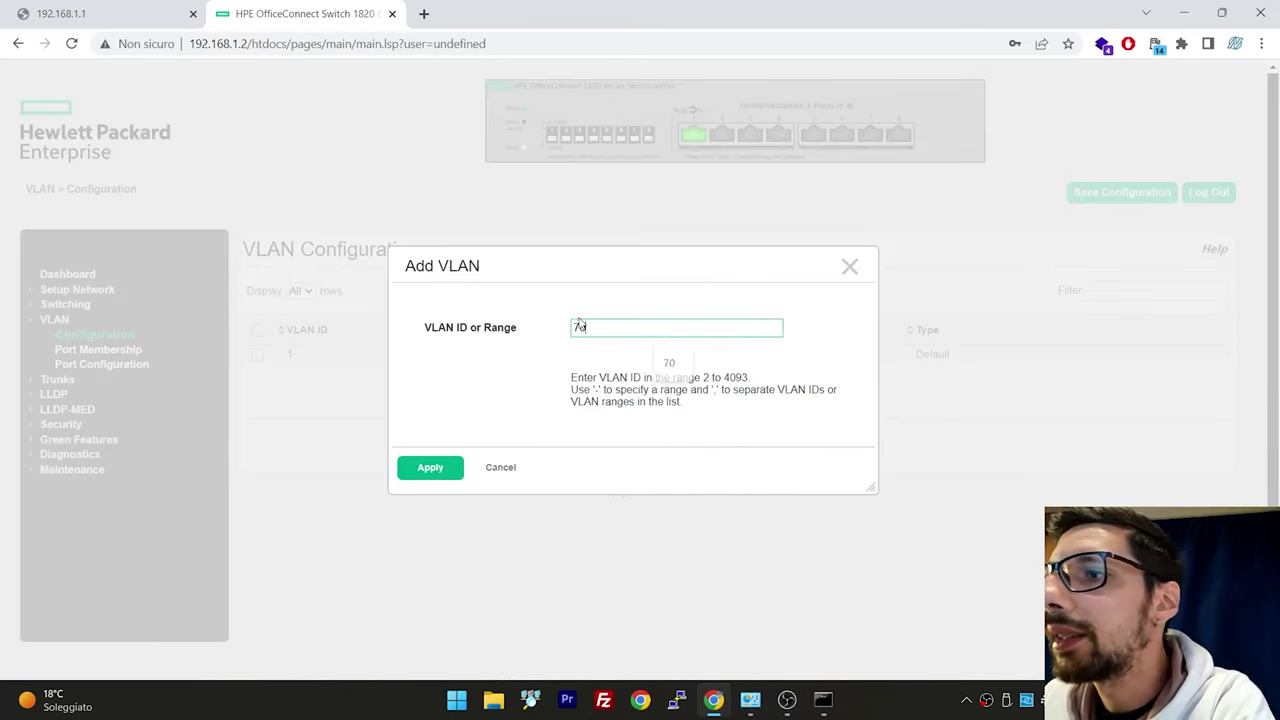
{"action": "left_click", "coordinate": [428, 468]}
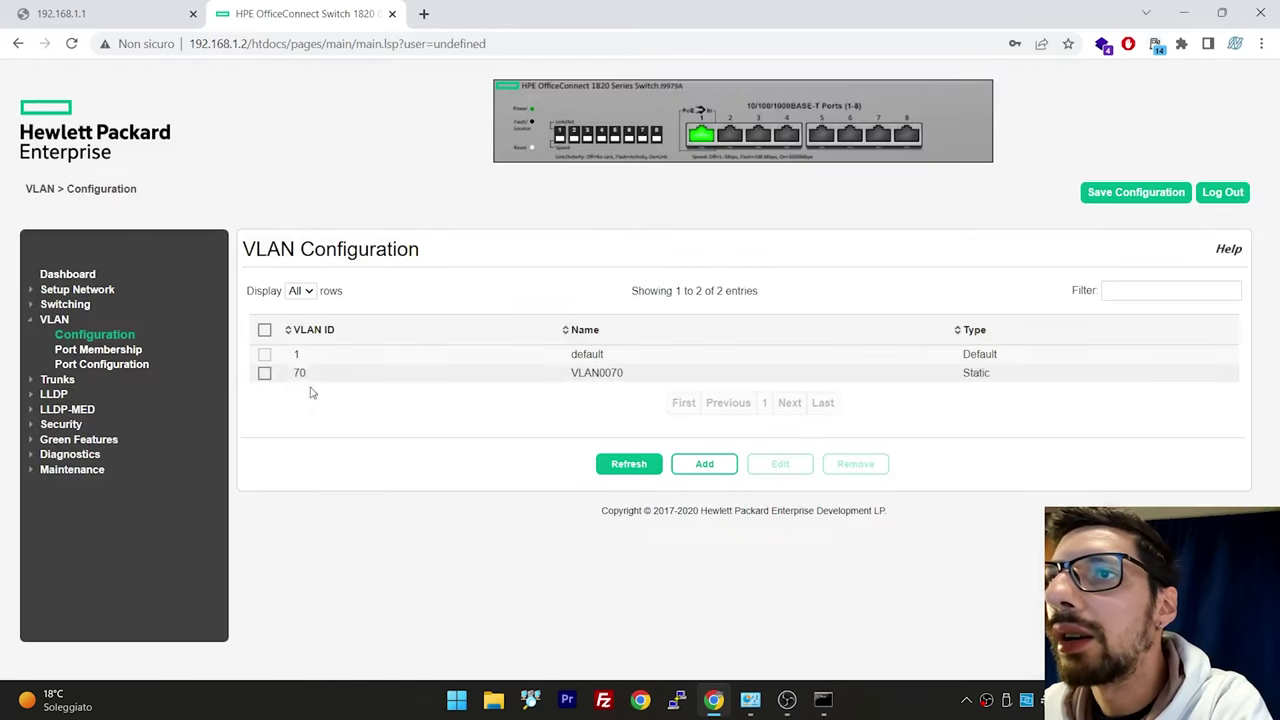
Make interface 4 an untagged member of VLAN 70 in Port Membership
{"action": "left_click", "coordinate": [110, 352]}
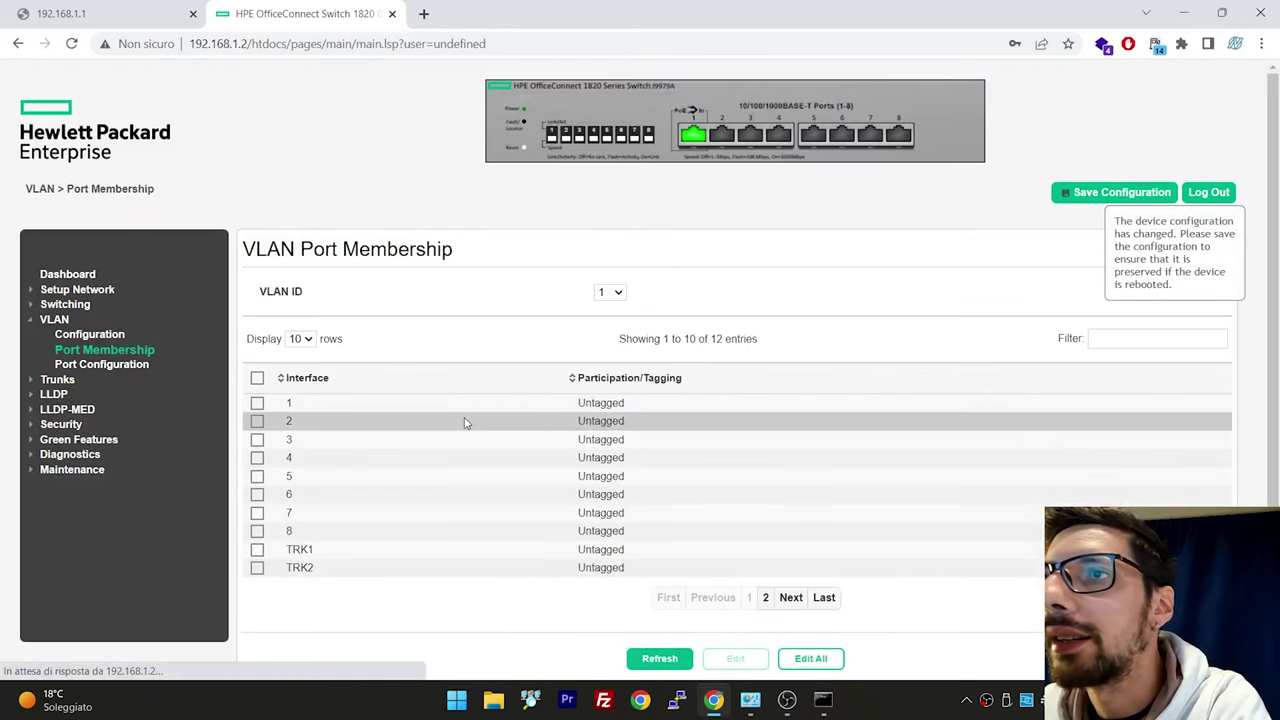
{"action": "left_click", "coordinate": [257, 458]}
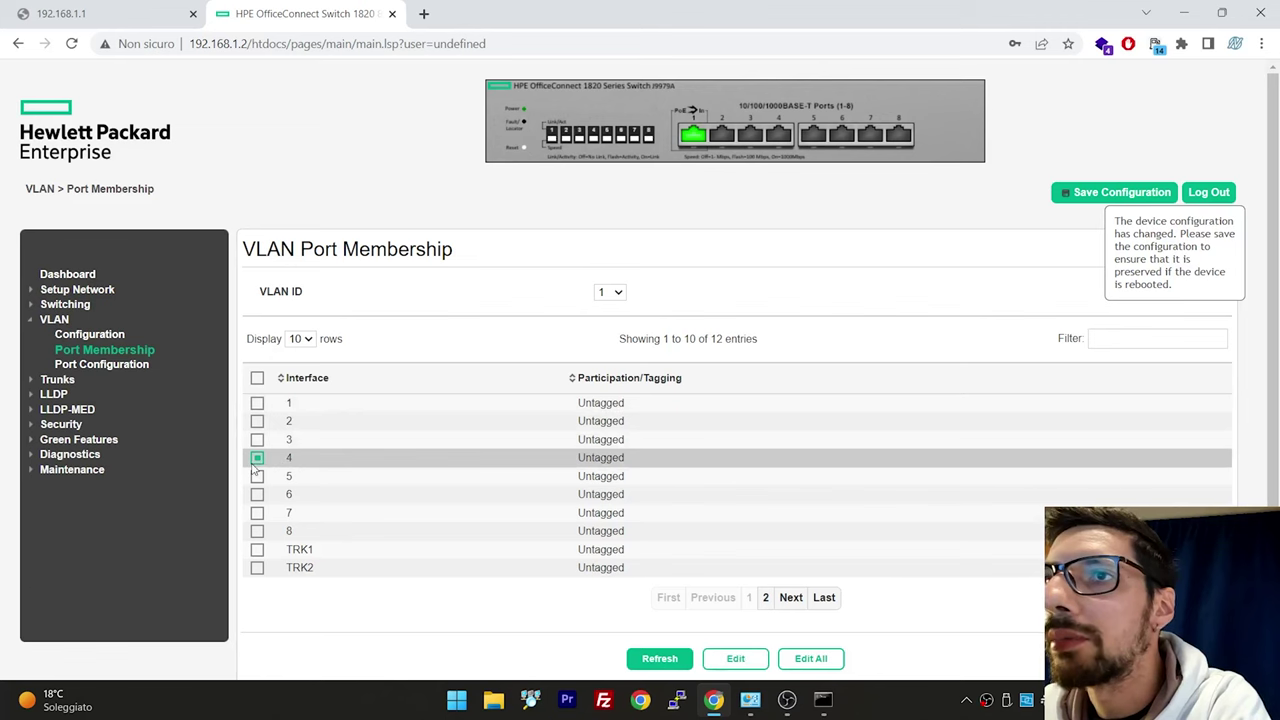
{"action": "left_click", "coordinate": [733, 658]}
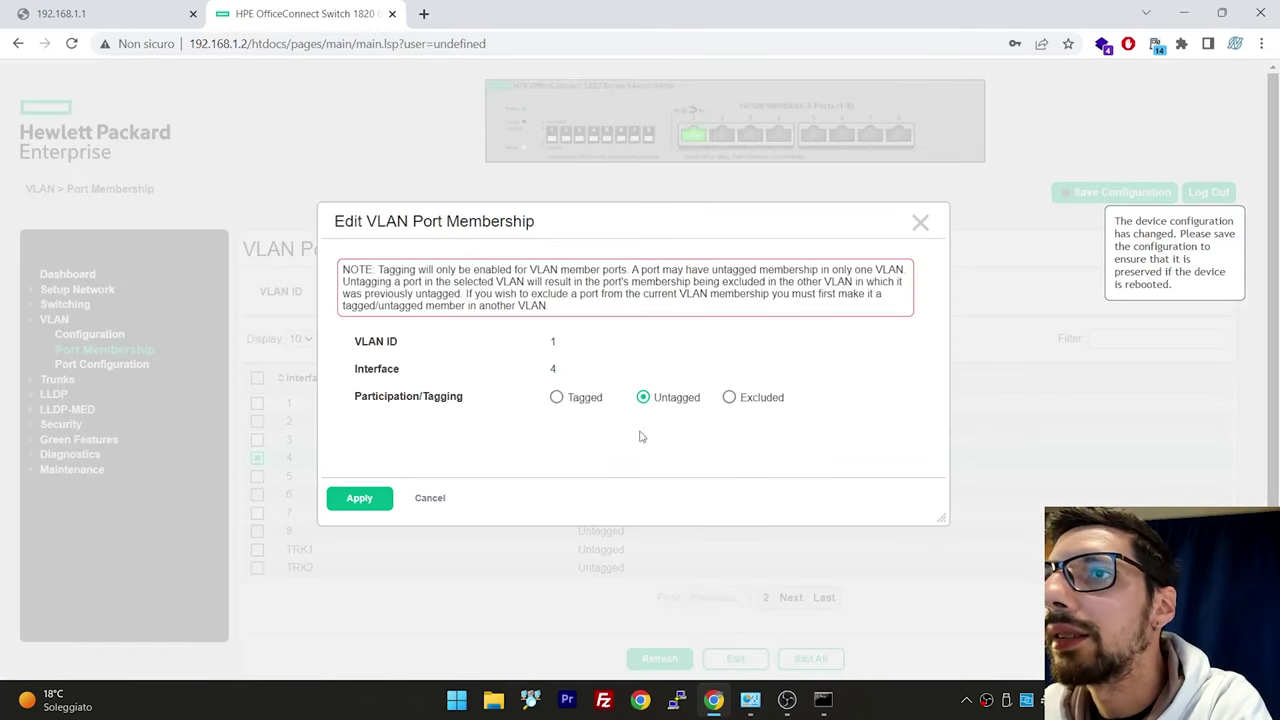
{"action": "left_click", "coordinate": [414, 498]}
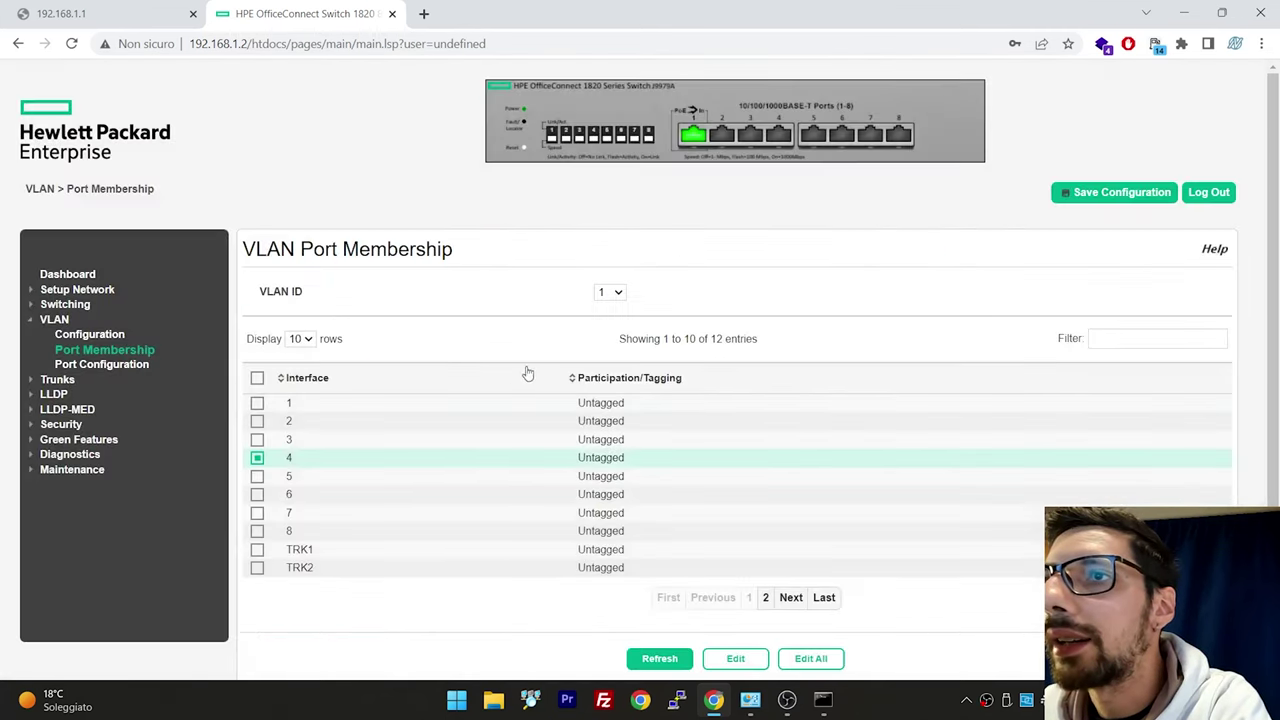
{"action": "left_click", "coordinate": [608, 292]}
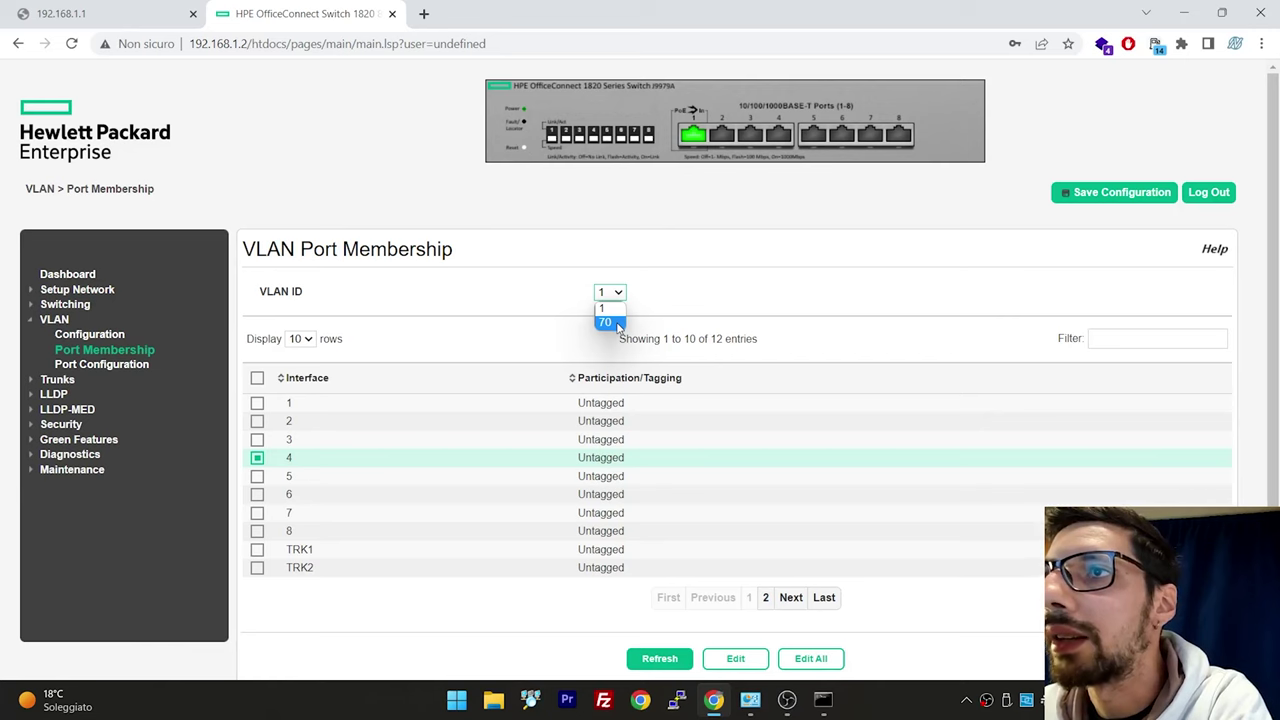
{"action": "left_click", "coordinate": [617, 327]}
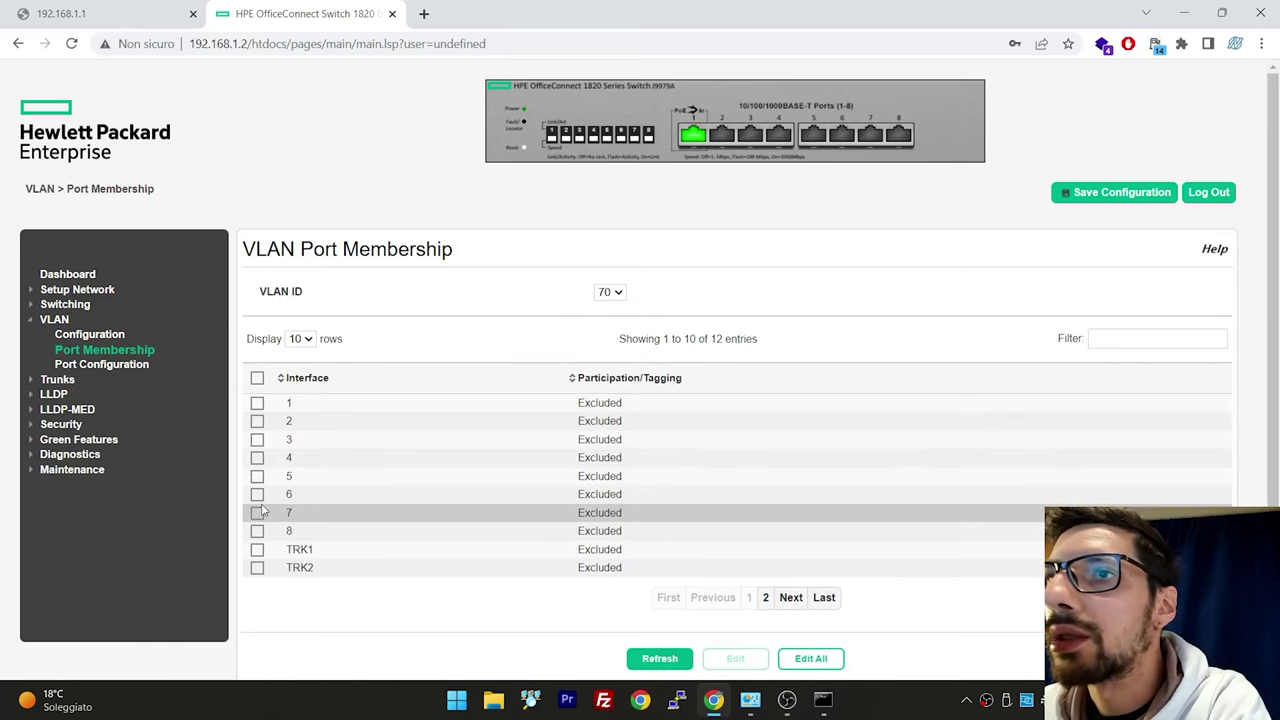
{"action": "left_click", "coordinate": [257, 458]}
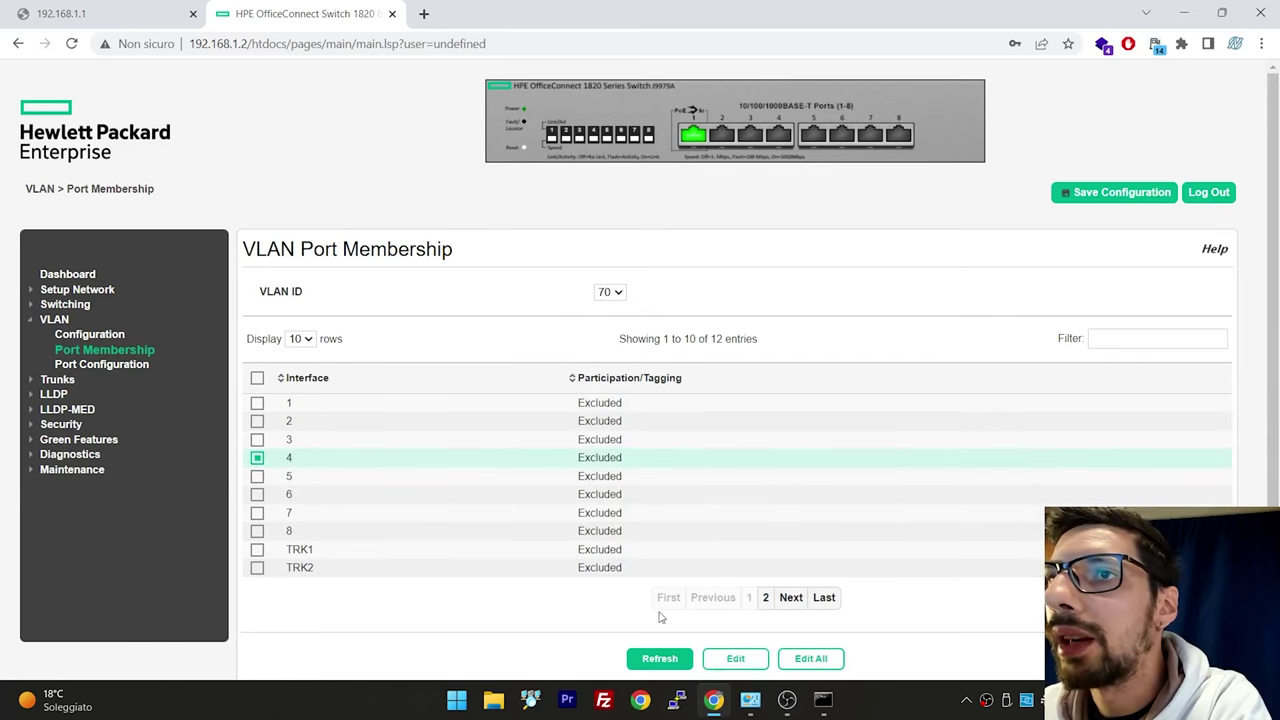
{"action": "left_click", "coordinate": [735, 658]}
{"action": "left_click", "coordinate": [645, 406]}
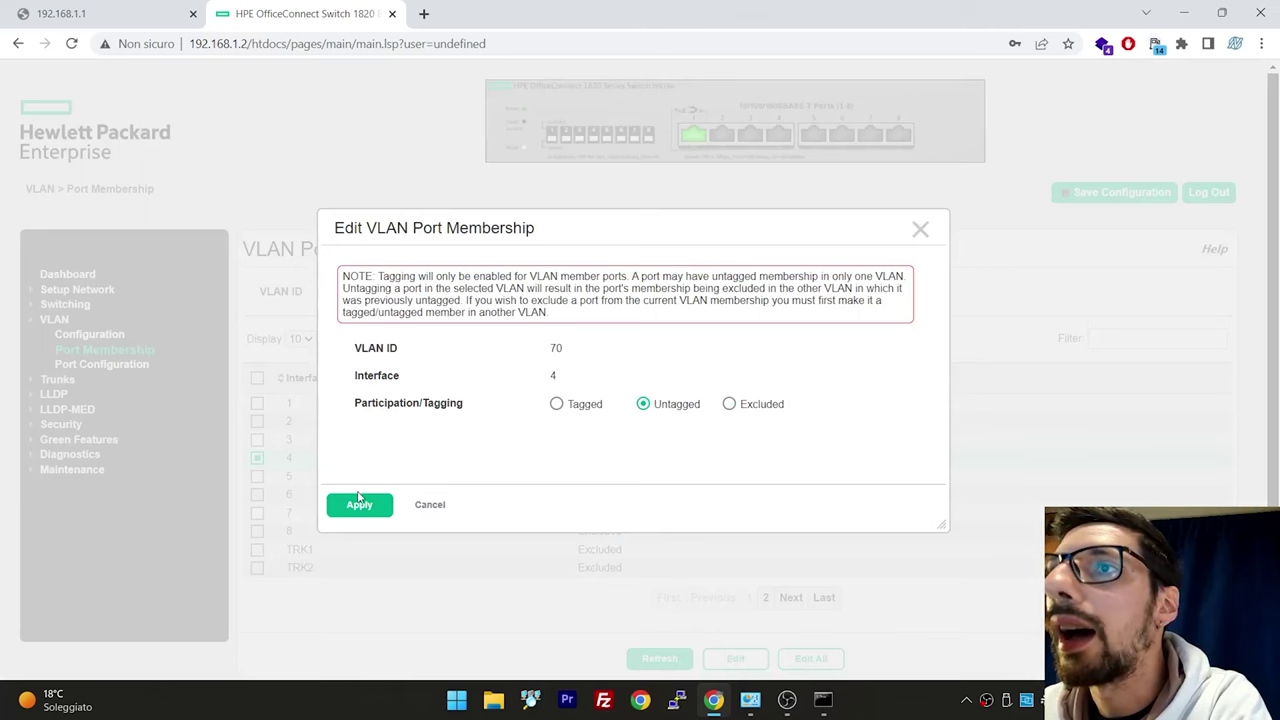
{"action": "left_click", "coordinate": [360, 506]}
{"action": "left_click", "coordinate": [133, 364]}
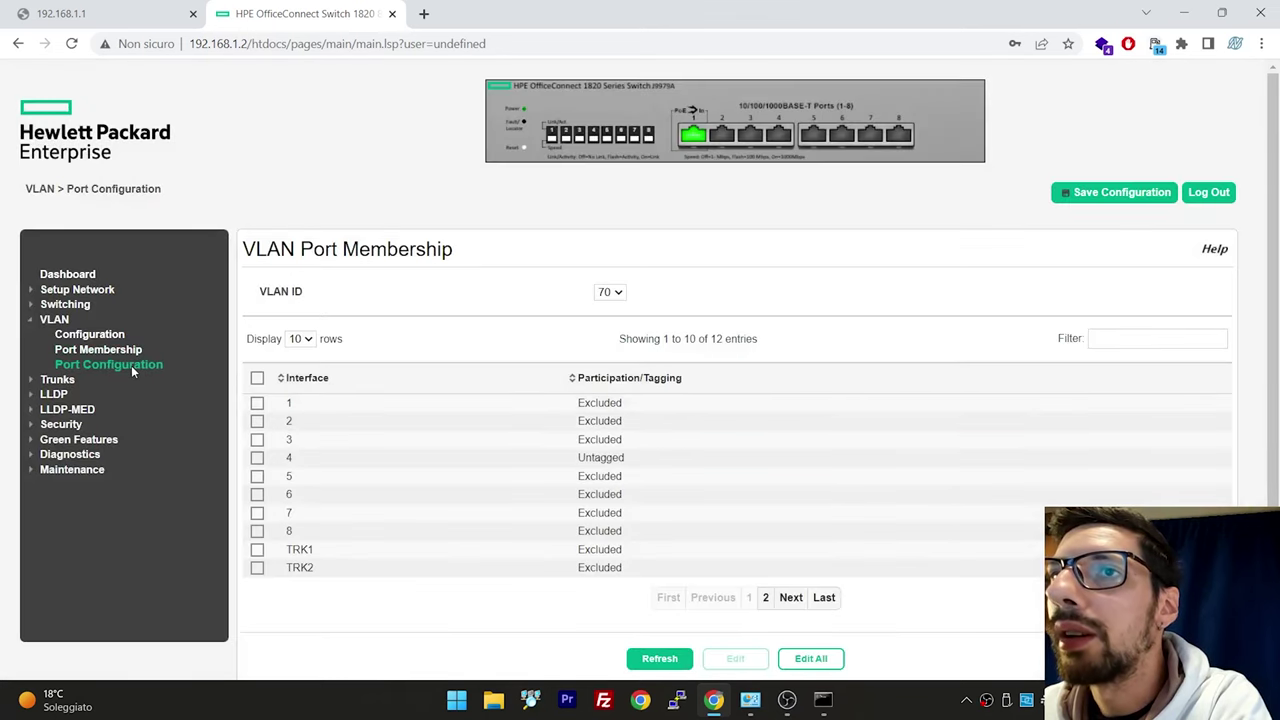
Check that interface 4's Port VLAN ID is 70, closing its settings unchanged
{"action": "left_click", "coordinate": [257, 409]}
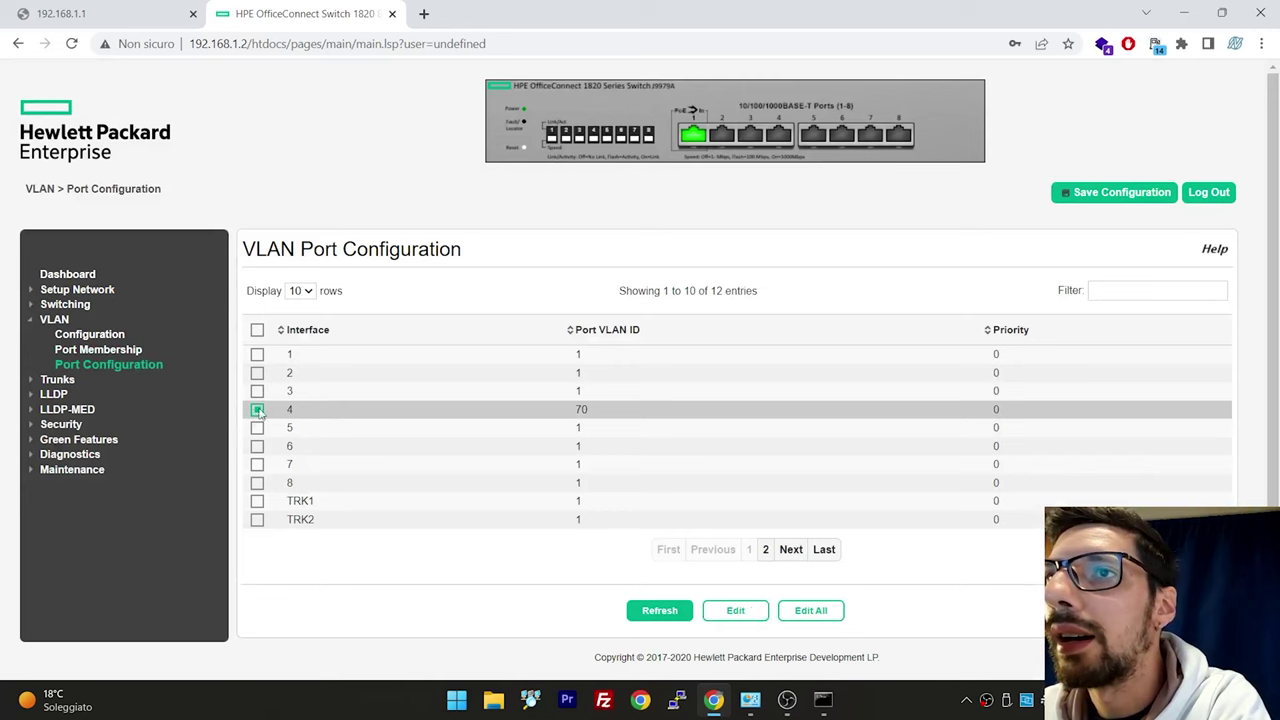
{"action": "left_click", "coordinate": [735, 610]}
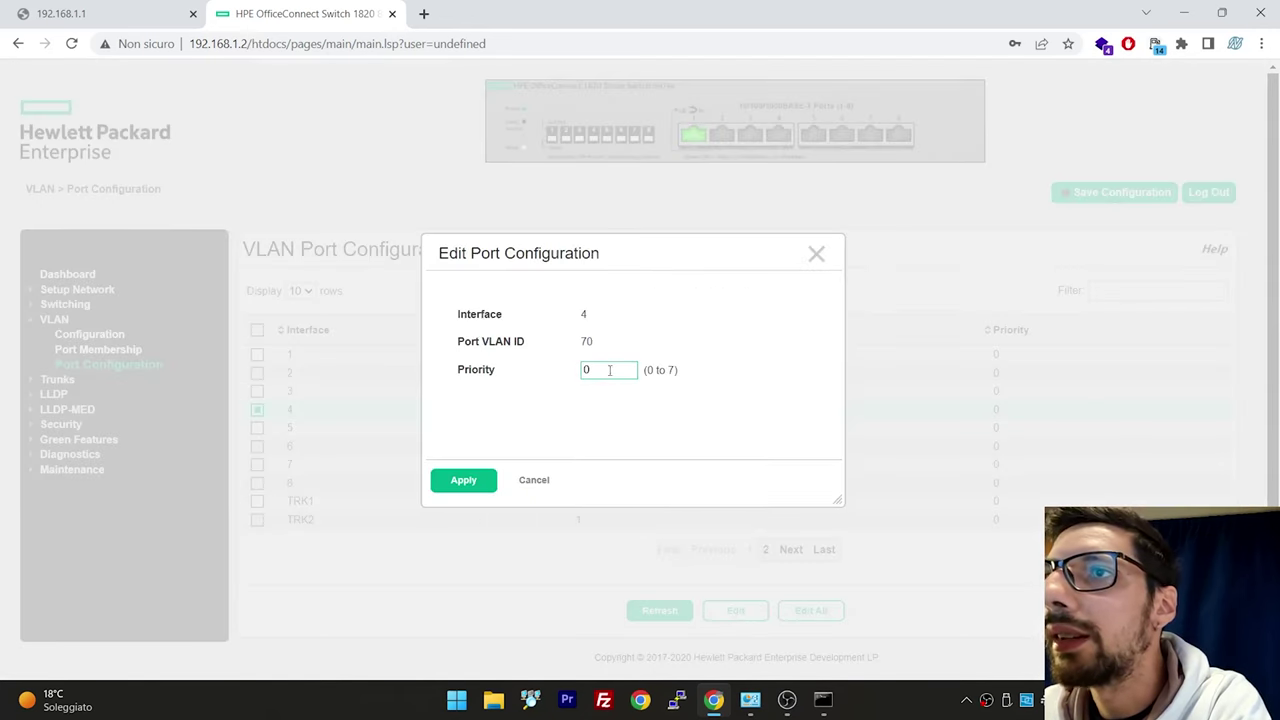
{"action": "double_click", "coordinate": [584, 370]}
{"action": "left_click_drag", "start_coordinate": [582, 342], "coordinate": [609, 345]}
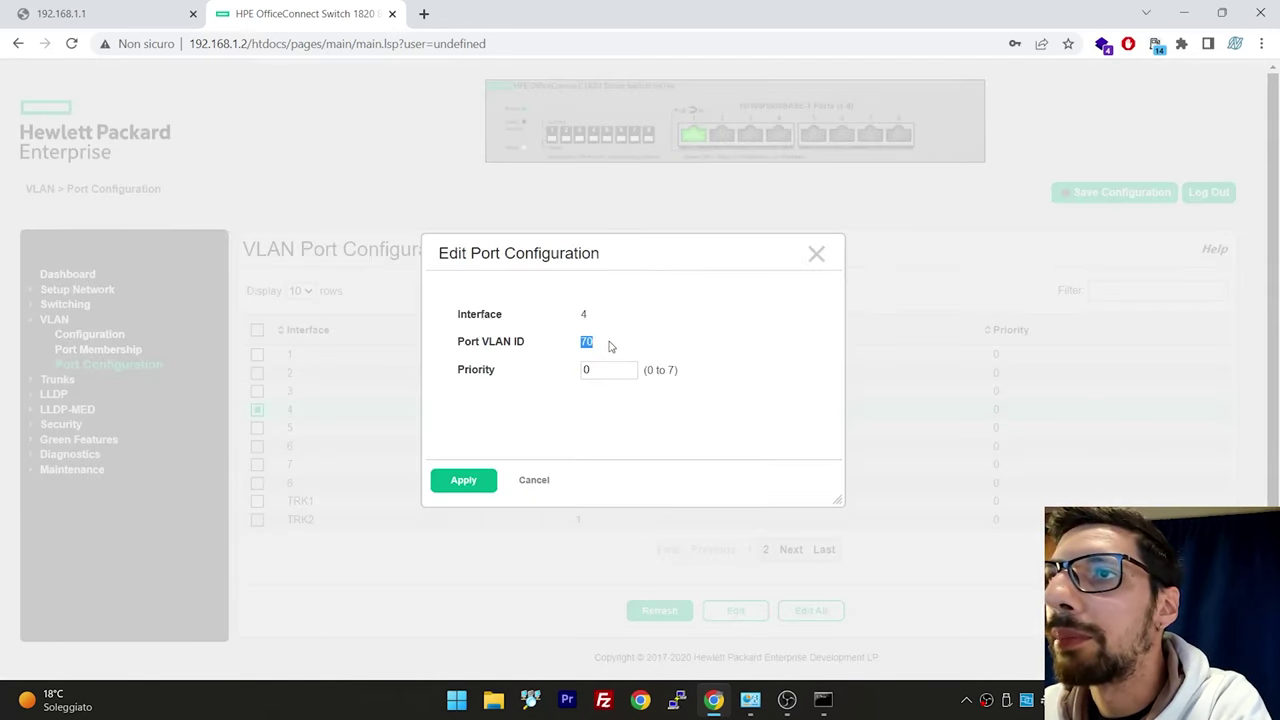
{"action": "left_click", "coordinate": [534, 486]}
Save the HPE switch configuration and dismiss the success message
{"action": "left_click", "coordinate": [1083, 191]}
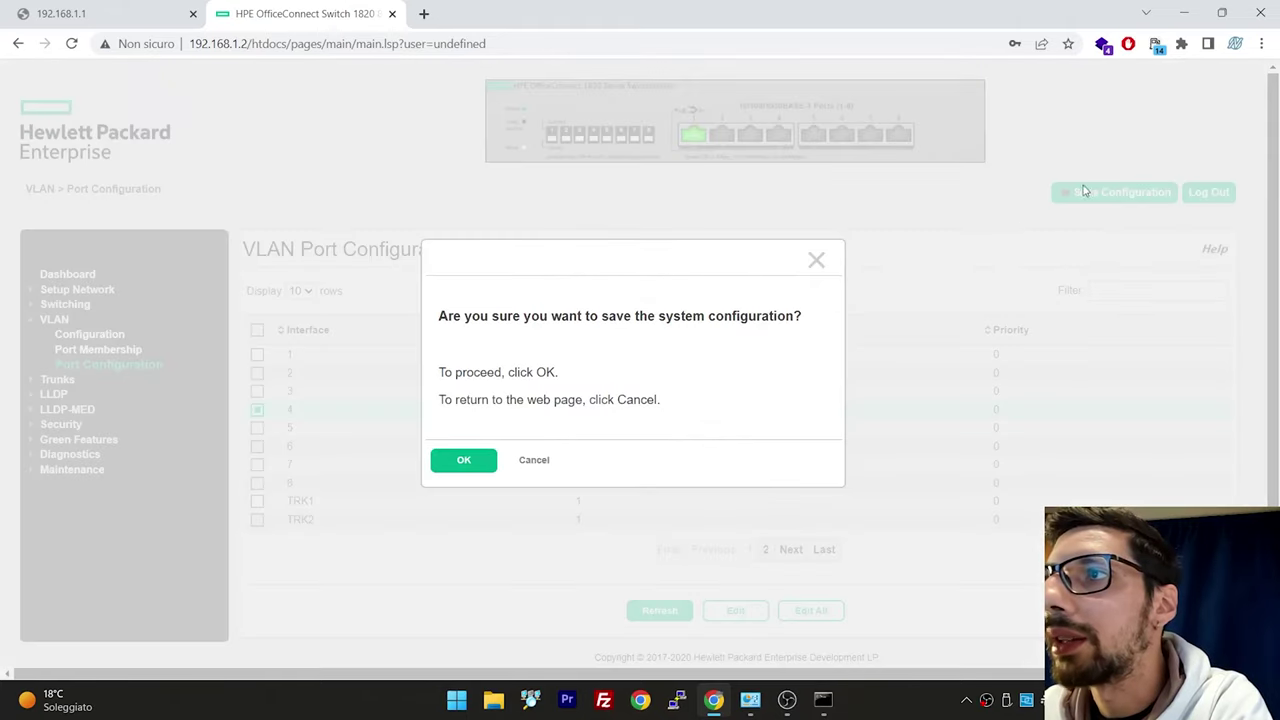
{"action": "left_click", "coordinate": [469, 461]}
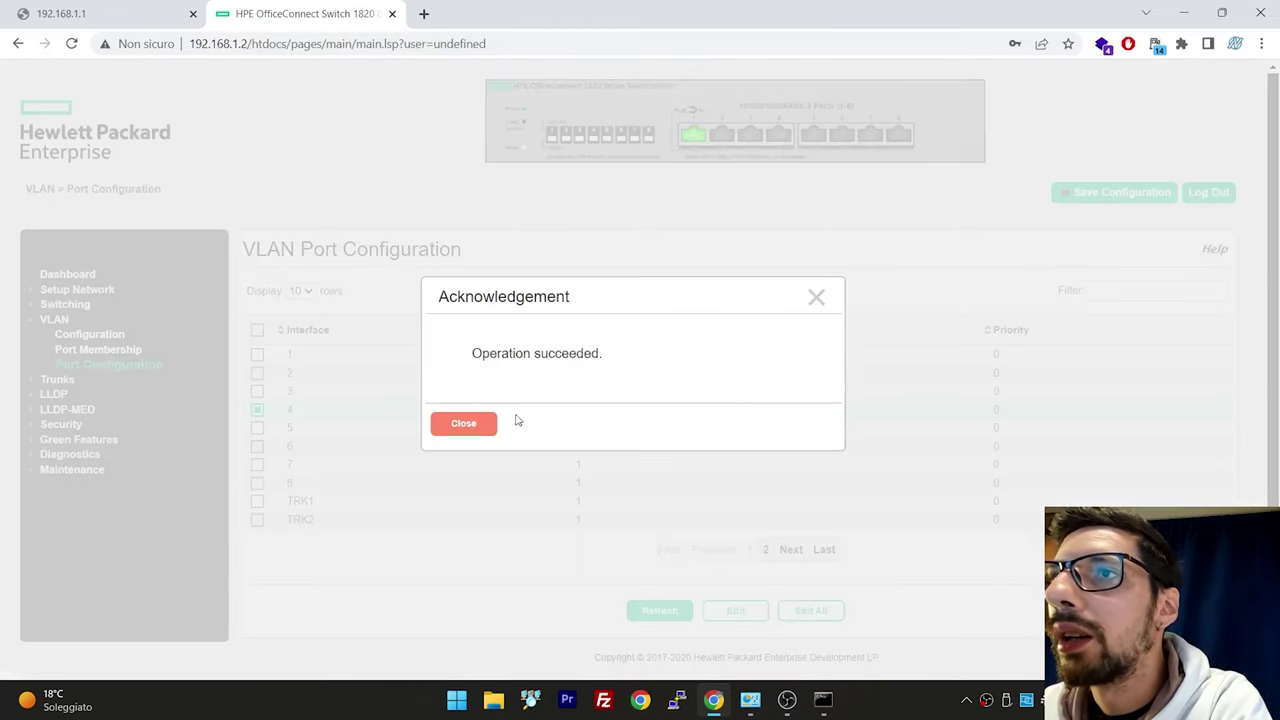
{"action": "left_click", "coordinate": [463, 425]}
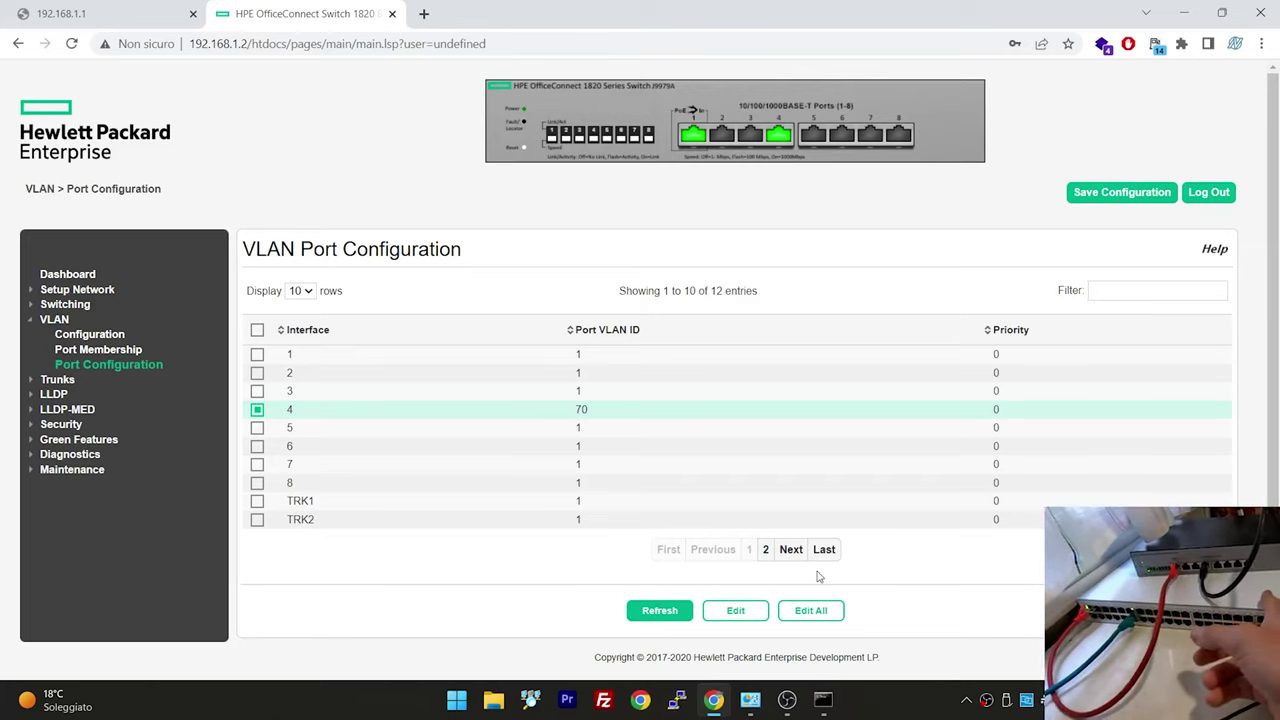
Reload the Aruba switch page at 192.168.1.1 and log in as admin
{"action": "left_click", "coordinate": [163, 22]}
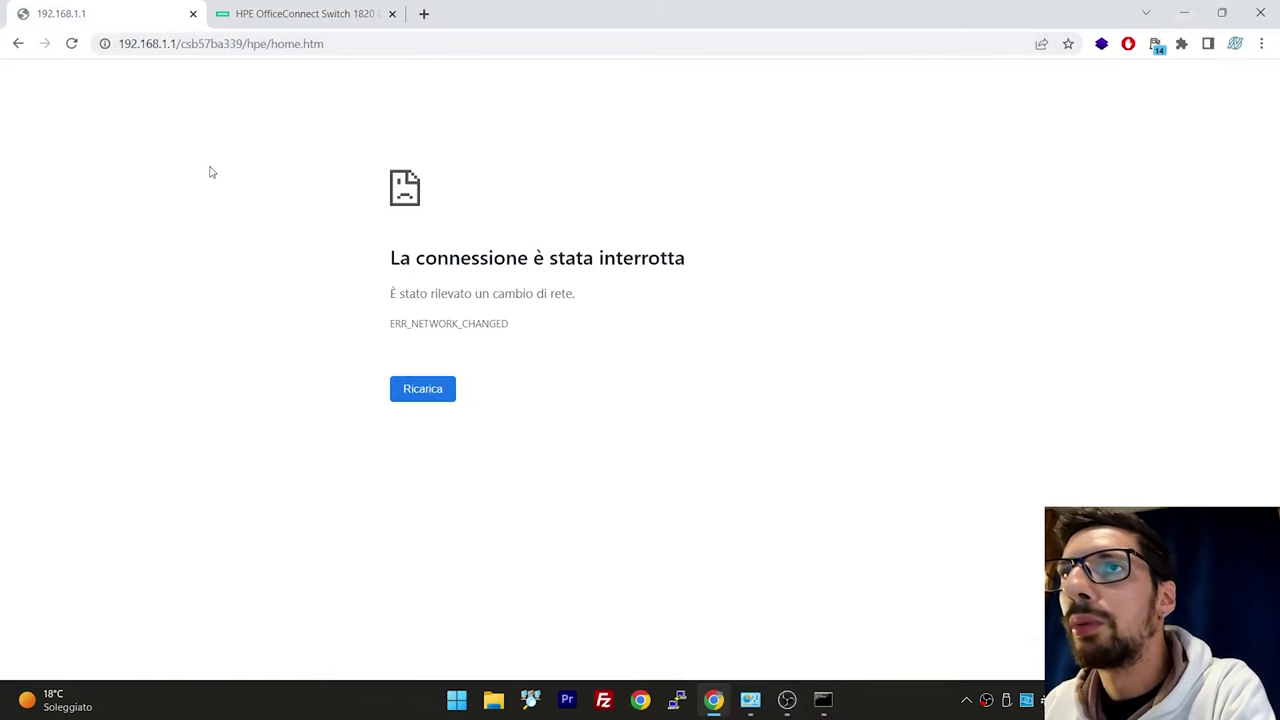
{"action": "right_click", "coordinate": [212, 171]}
{"action": "left_click", "coordinate": [262, 224]}
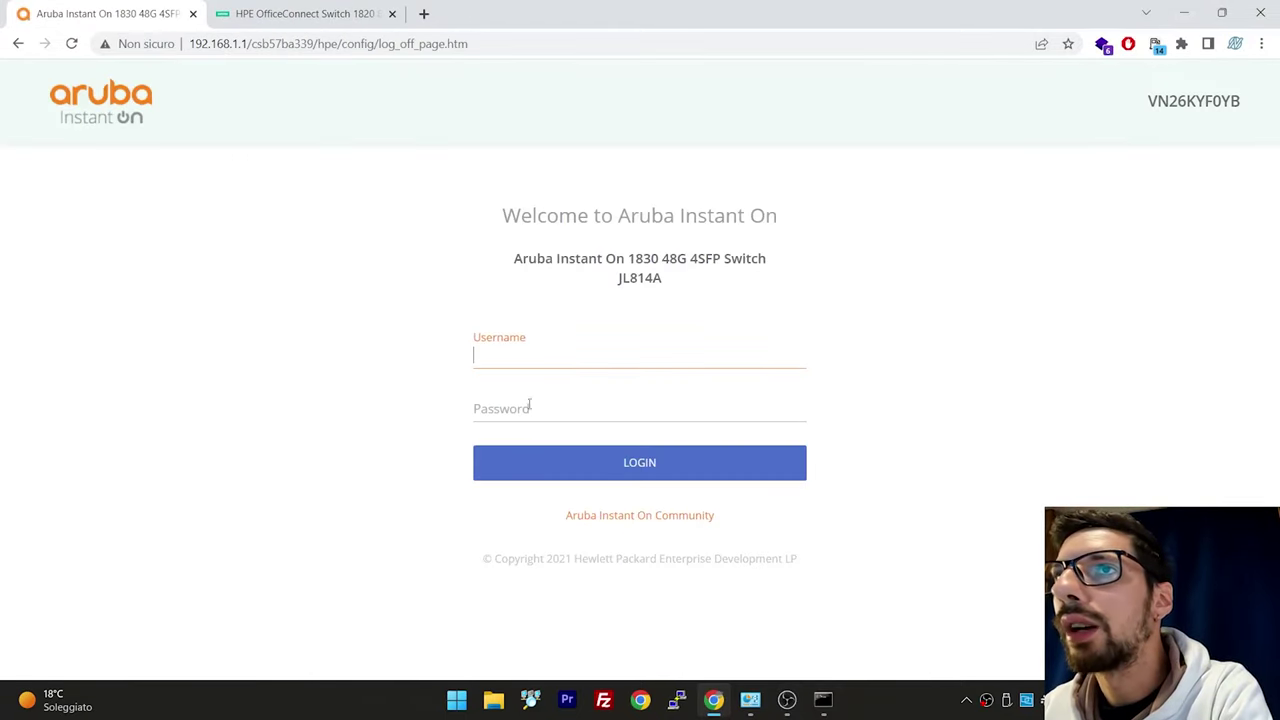
{"action": "type", "text": "admin"}
{"action": "key", "text": "Tab"}
{"action": "type", "text": "*******"}
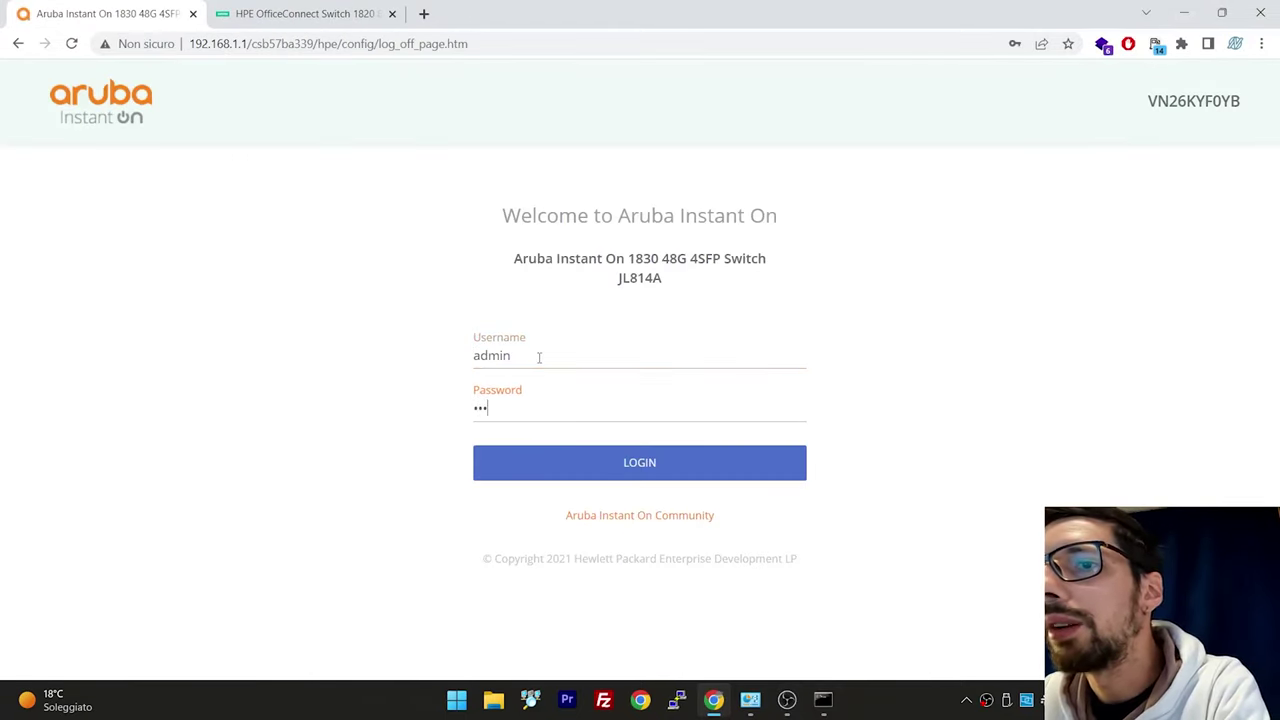
{"action": "key", "text": "Return"}
Rerun the previous ping in Command Prompt, now targeting 192.168.8.1
{"action": "left_click", "coordinate": [823, 699]}
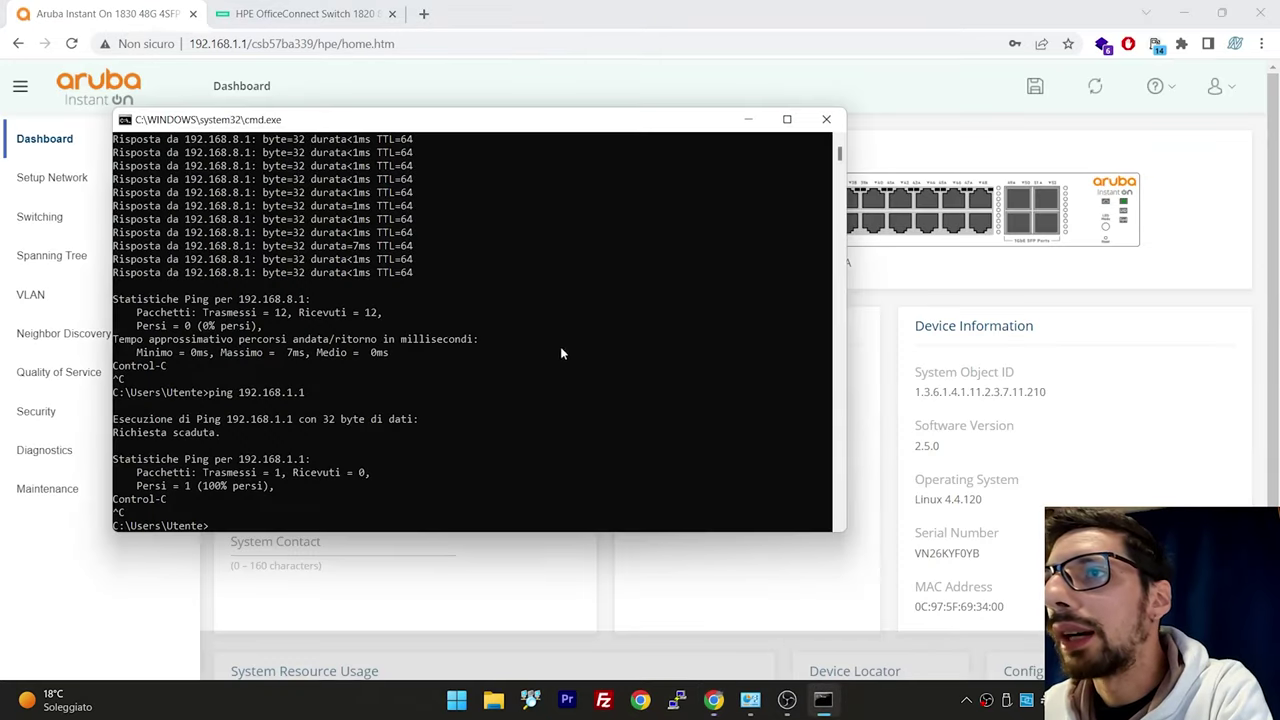
{"action": "left_click", "coordinate": [560, 348]}
{"action": "key", "text": "Up"}
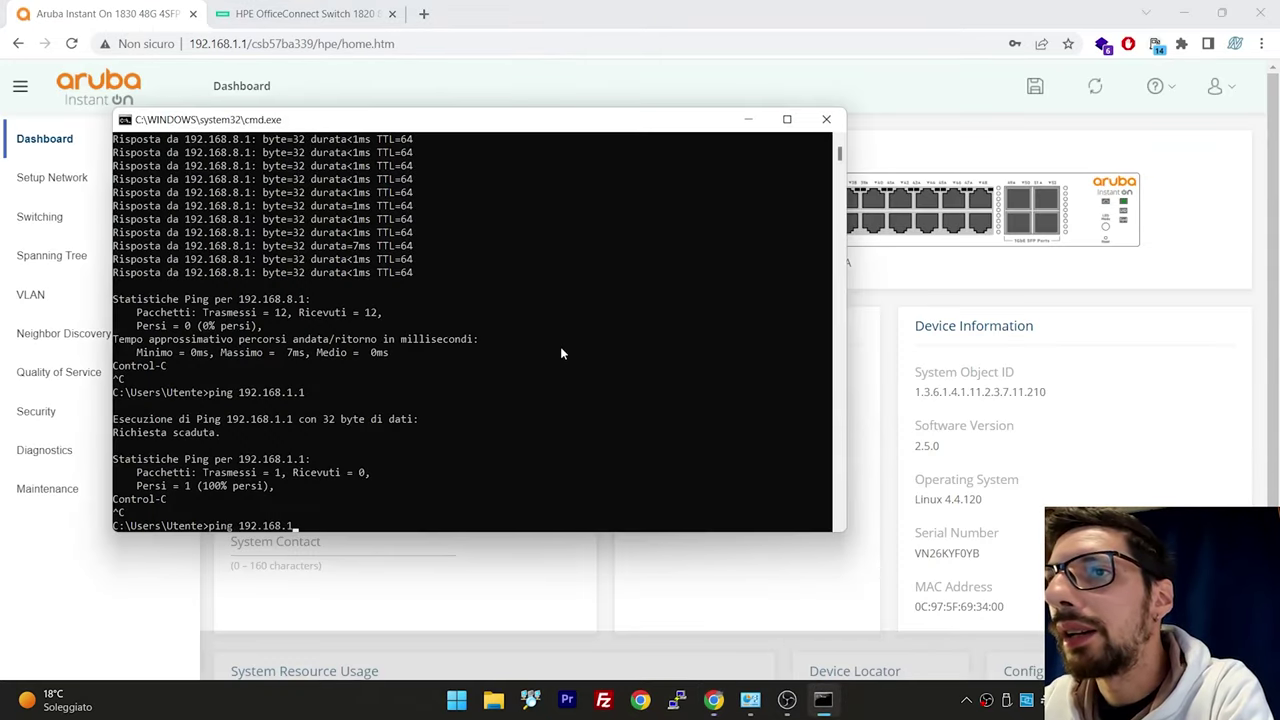
{"action": "type", "text": "8.1"}
{"action": "key", "text": "Return"}
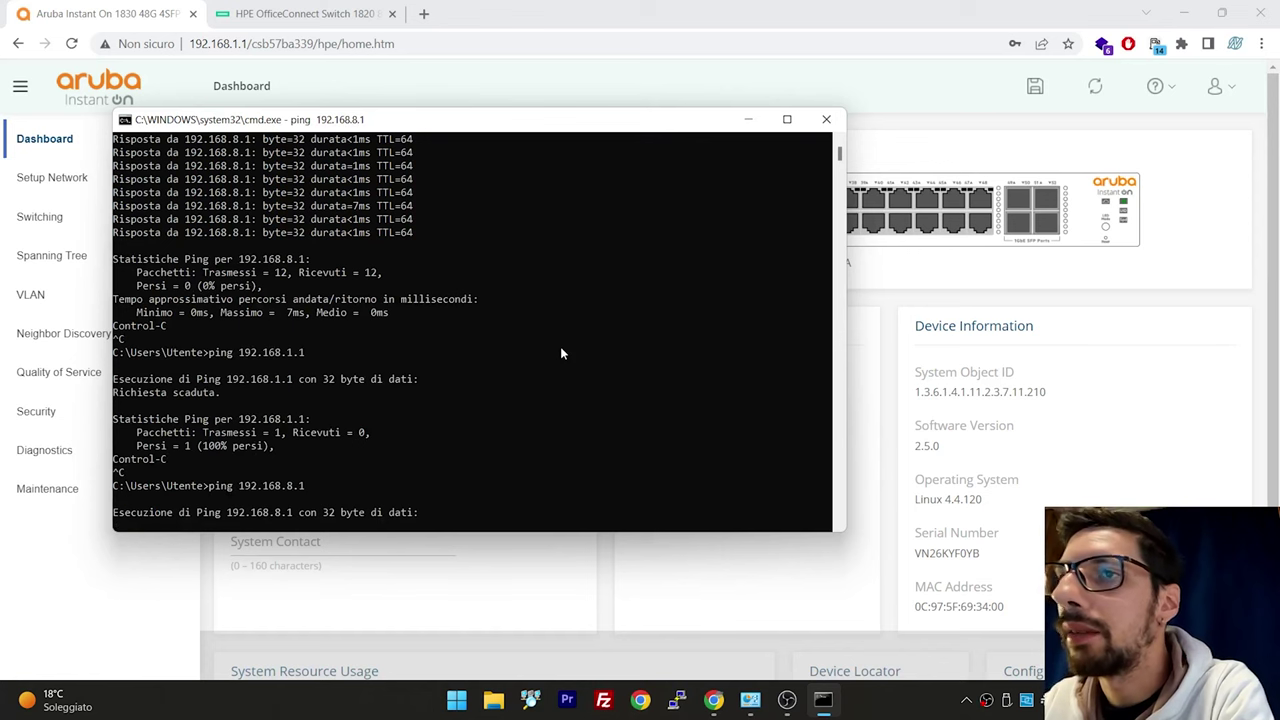
{"action": "left_click", "coordinate": [750, 699]}
Check the Ethernet adapter's IPv4 settings, showing static address 192.168.1.88
{"action": "double_click", "coordinate": [1082, 245]}
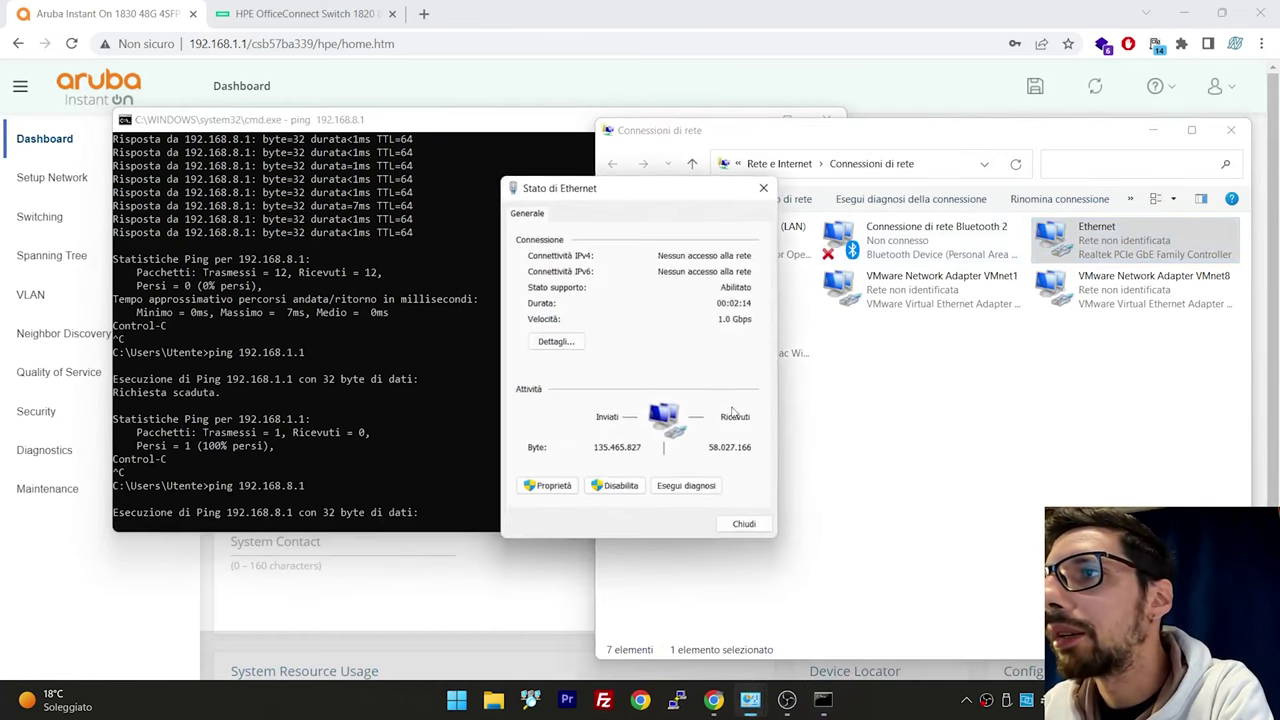
{"action": "left_click", "coordinate": [550, 485]}
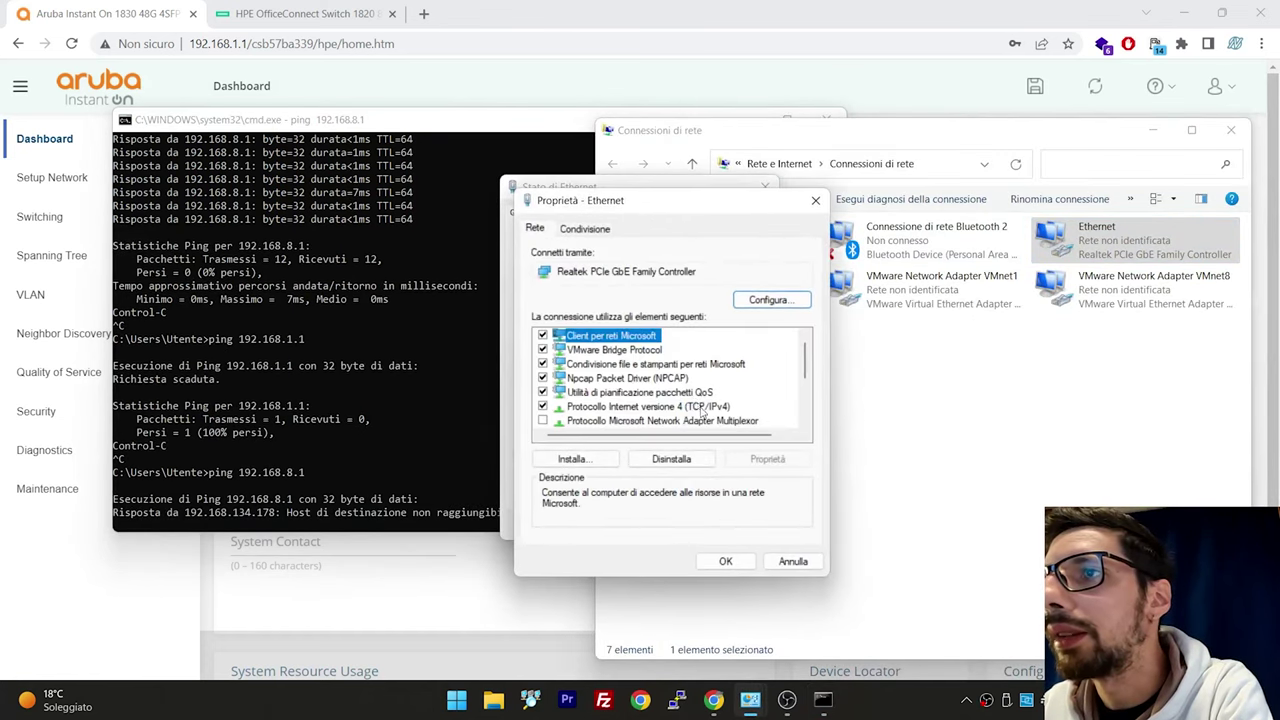
{"action": "double_click", "coordinate": [703, 406]}
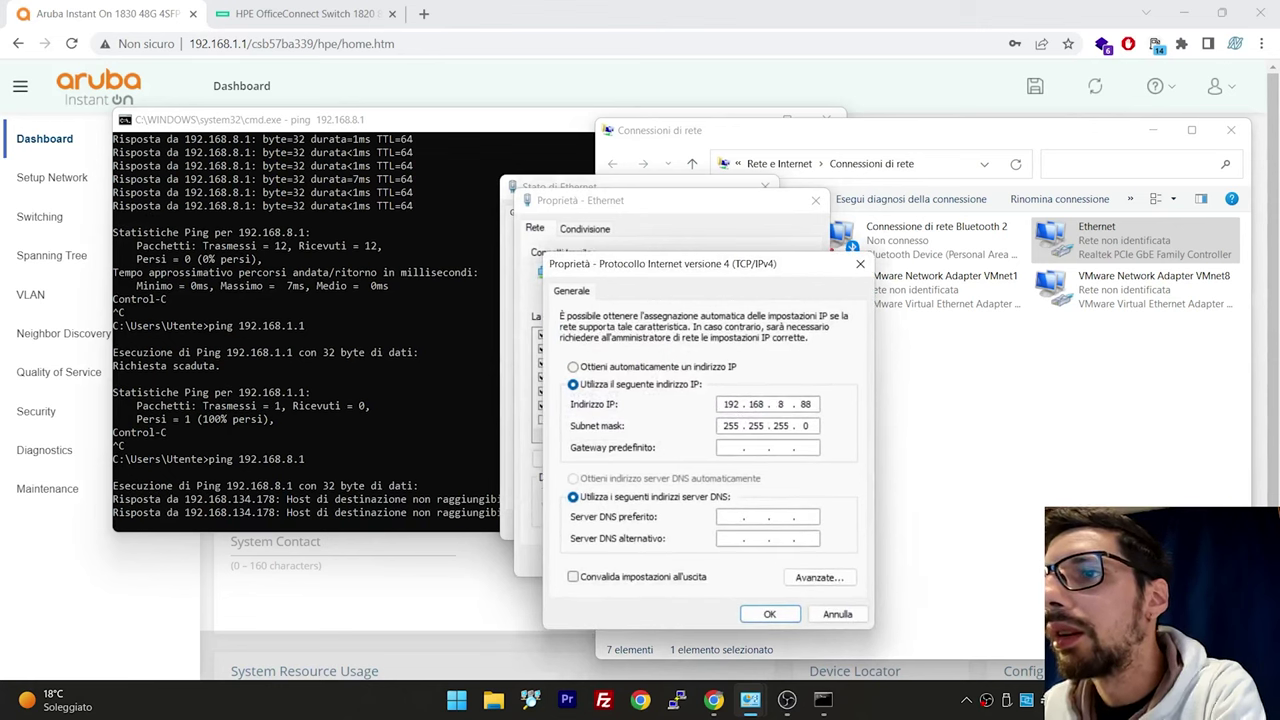
{"action": "left_click", "coordinate": [769, 614]}
{"action": "left_click", "coordinate": [726, 560]}
Stop the ping, rerun it to 192.168.8.1, and stop it after repeated timeouts
{"action": "left_click", "coordinate": [386, 395]}
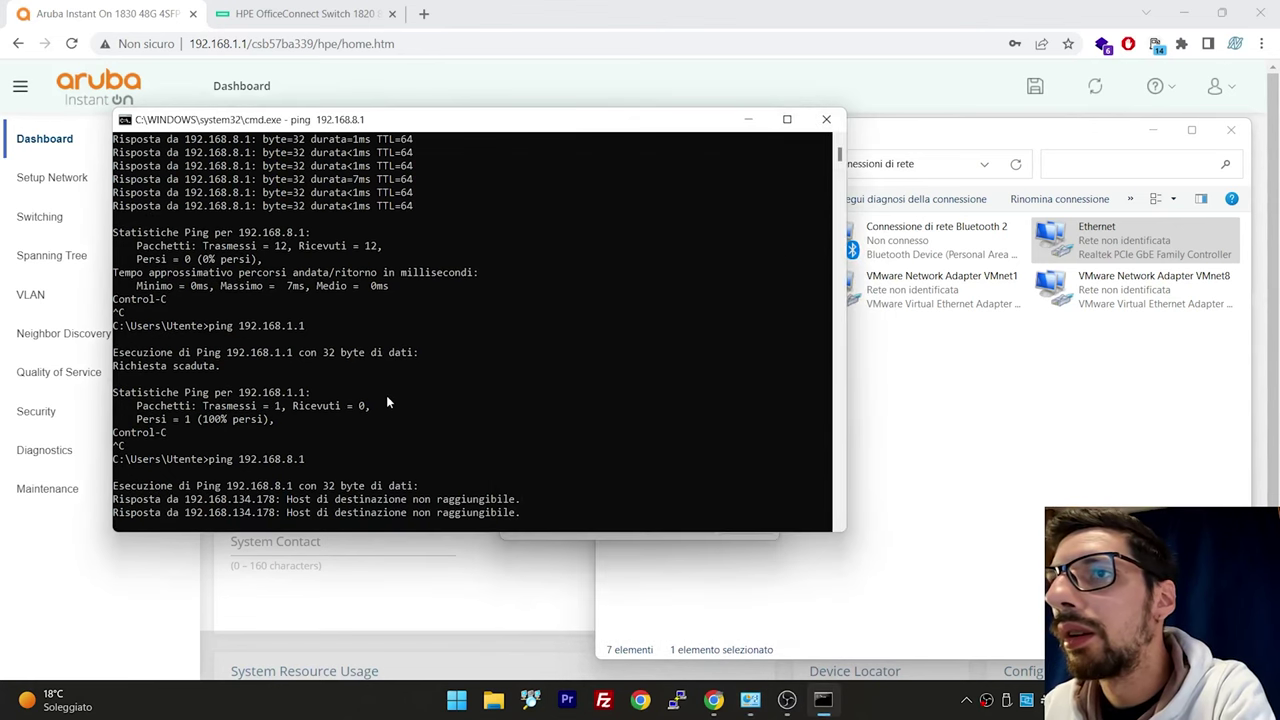
{"action": "key", "text": "ctrl+c"}
{"action": "key", "text": "Return"}
{"action": "key", "text": "Up"}
{"action": "key", "text": "Return"}
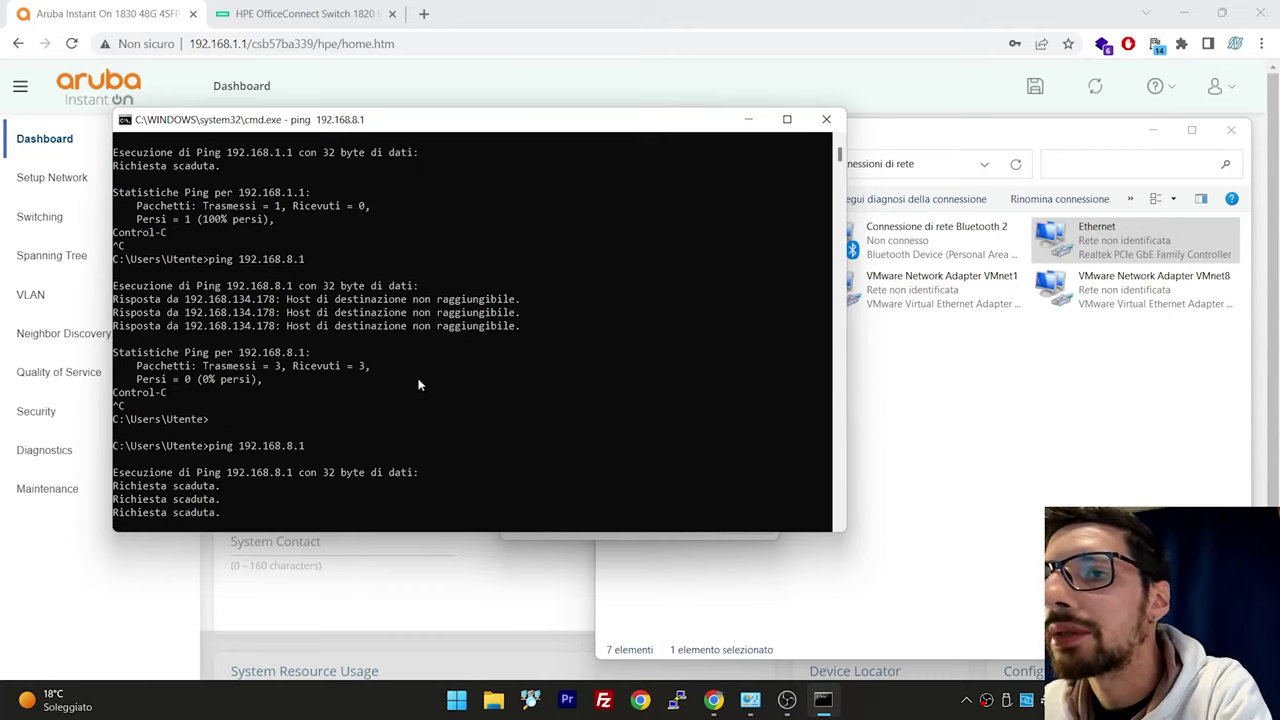
{"action": "key", "text": "ctrl+c"}
Recheck the Ethernet adapter's IPv4 address, then return to the Aruba dashboard
{"action": "double_click", "coordinate": [1110, 242]}
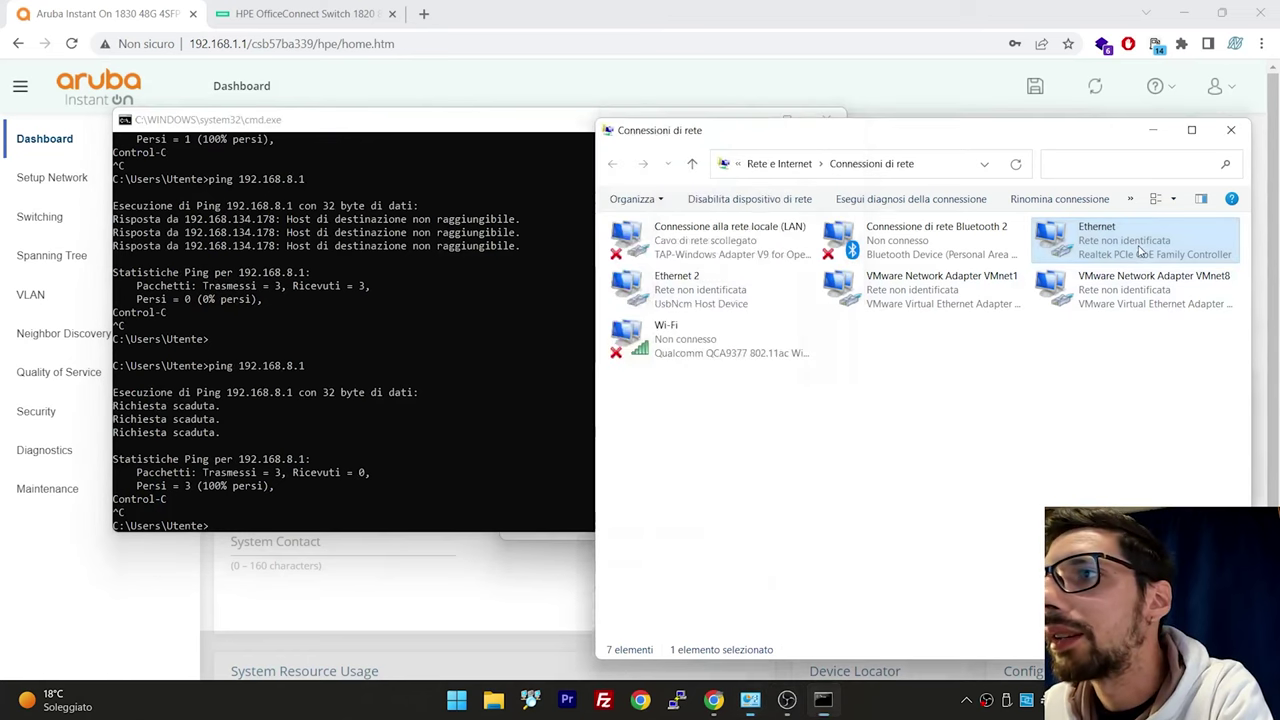
{"action": "left_click", "coordinate": [575, 487]}
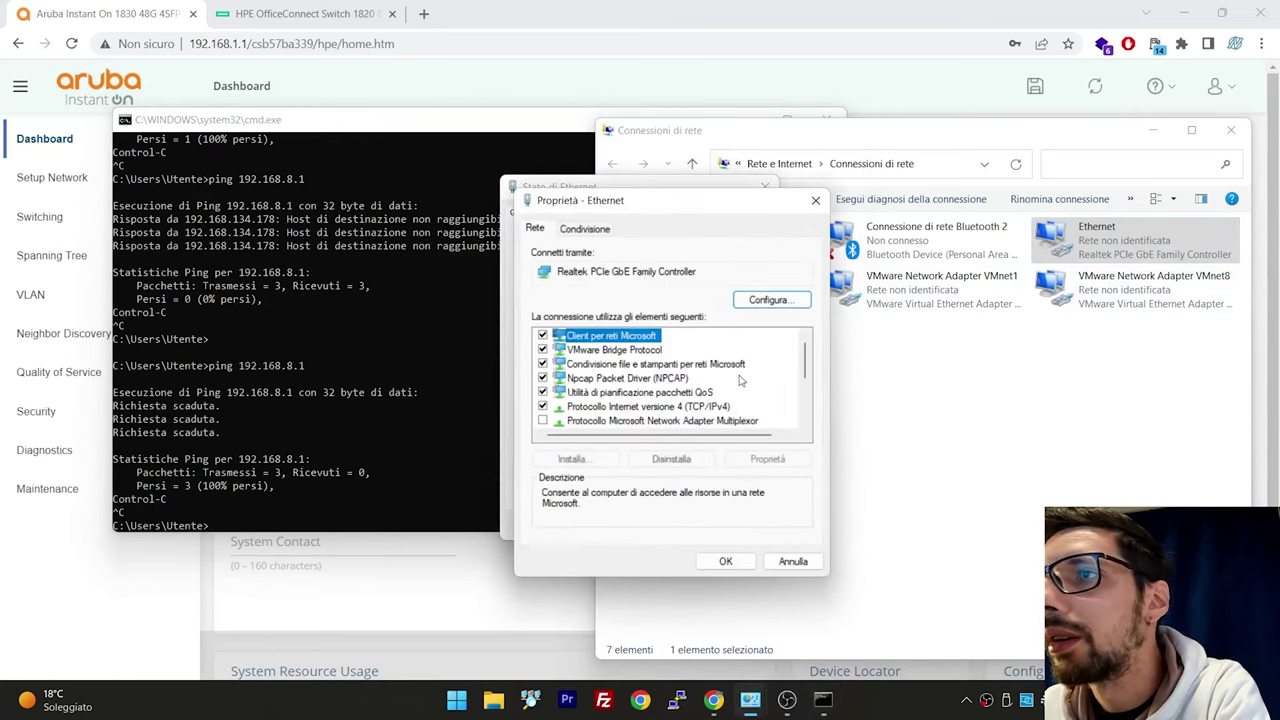
{"action": "double_click", "coordinate": [743, 395]}
{"action": "left_click", "coordinate": [769, 614]}
{"action": "left_click", "coordinate": [729, 557]}
{"action": "left_click", "coordinate": [458, 563]}
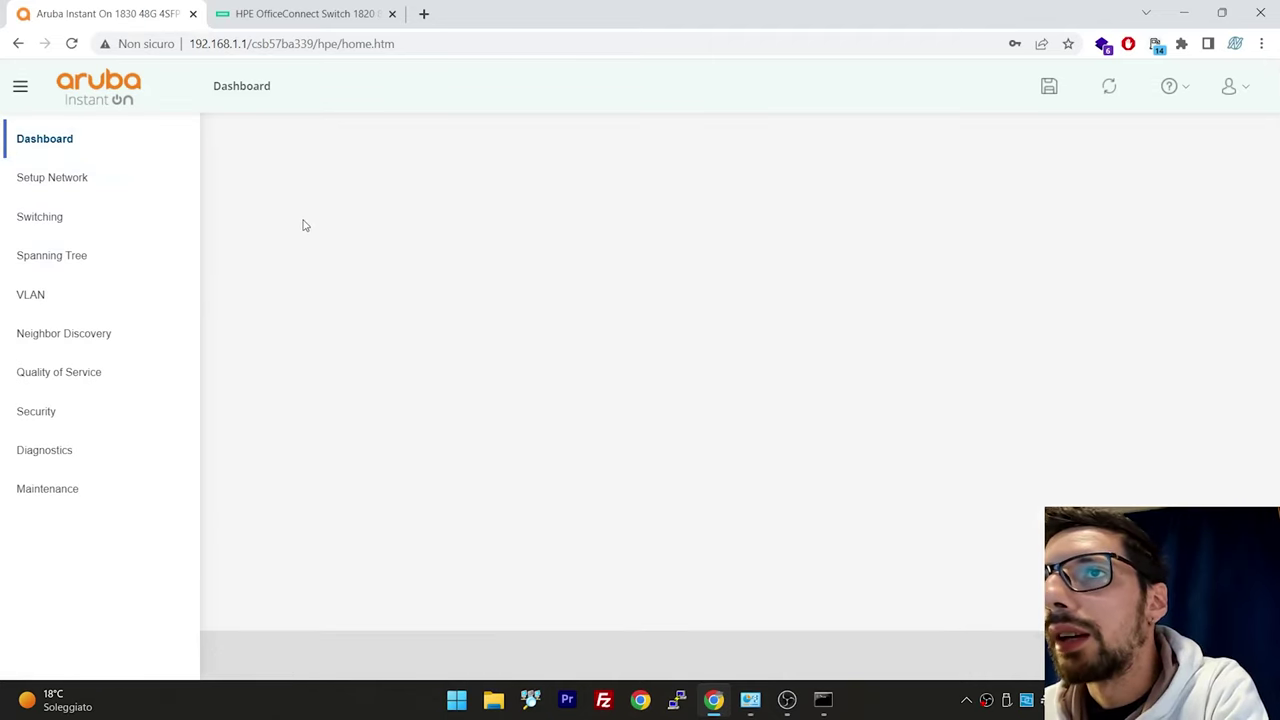
Reload the Aruba dashboard and inspect ports 12 and 1, both up at 1000 Mbps
{"action": "right_click", "coordinate": [166, 262]}
{"action": "right_click", "coordinate": [270, 228]}
{"action": "left_click", "coordinate": [300, 275]}
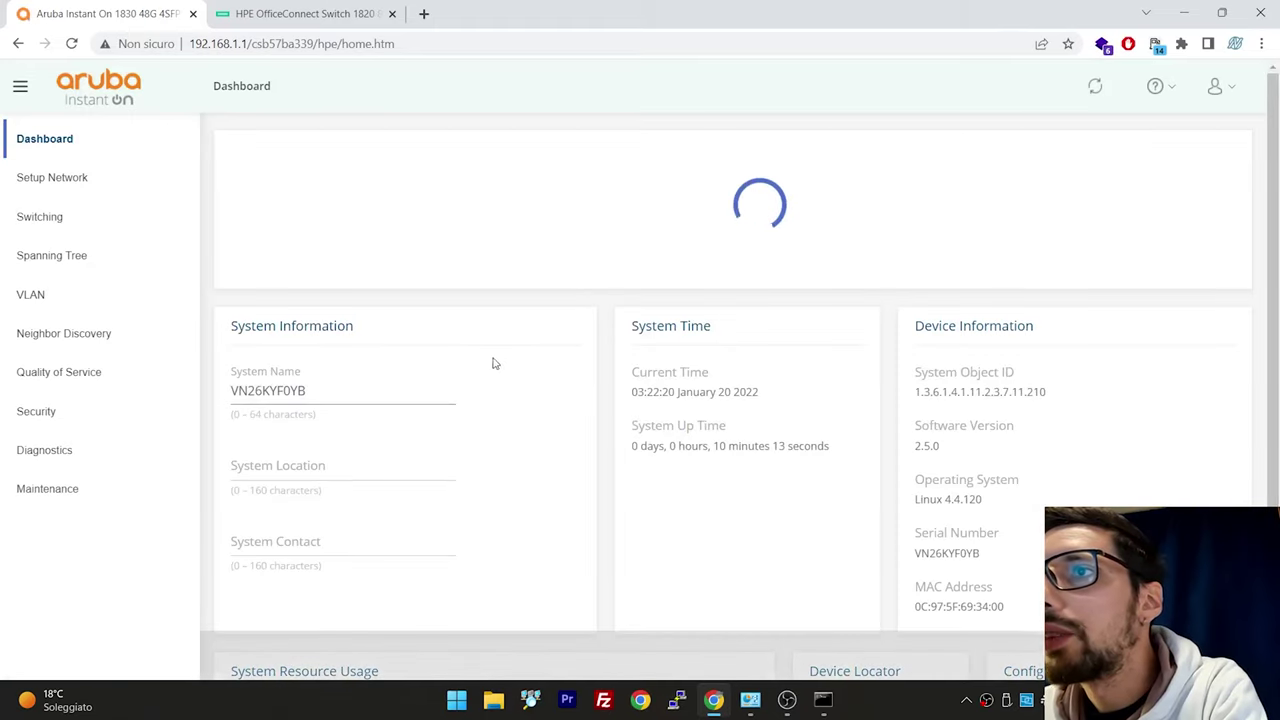
{"action": "mouse_move", "coordinate": [485, 228]}
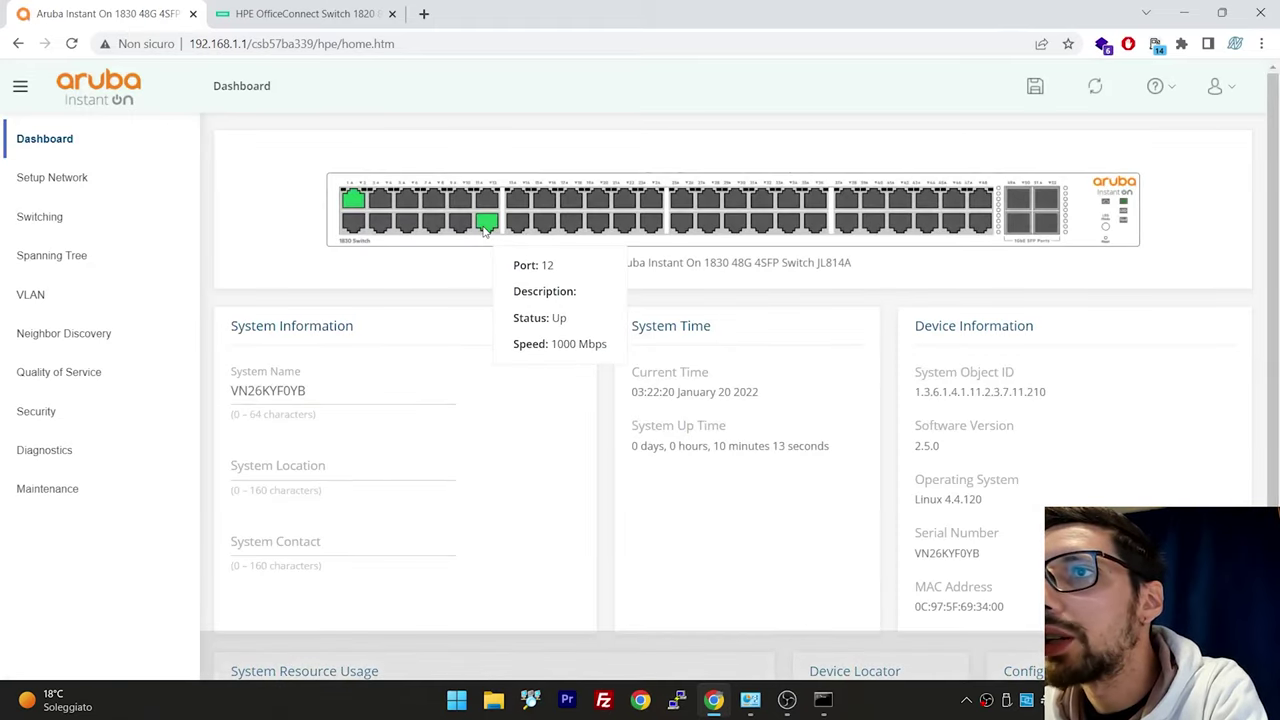
{"action": "mouse_move", "coordinate": [357, 200]}
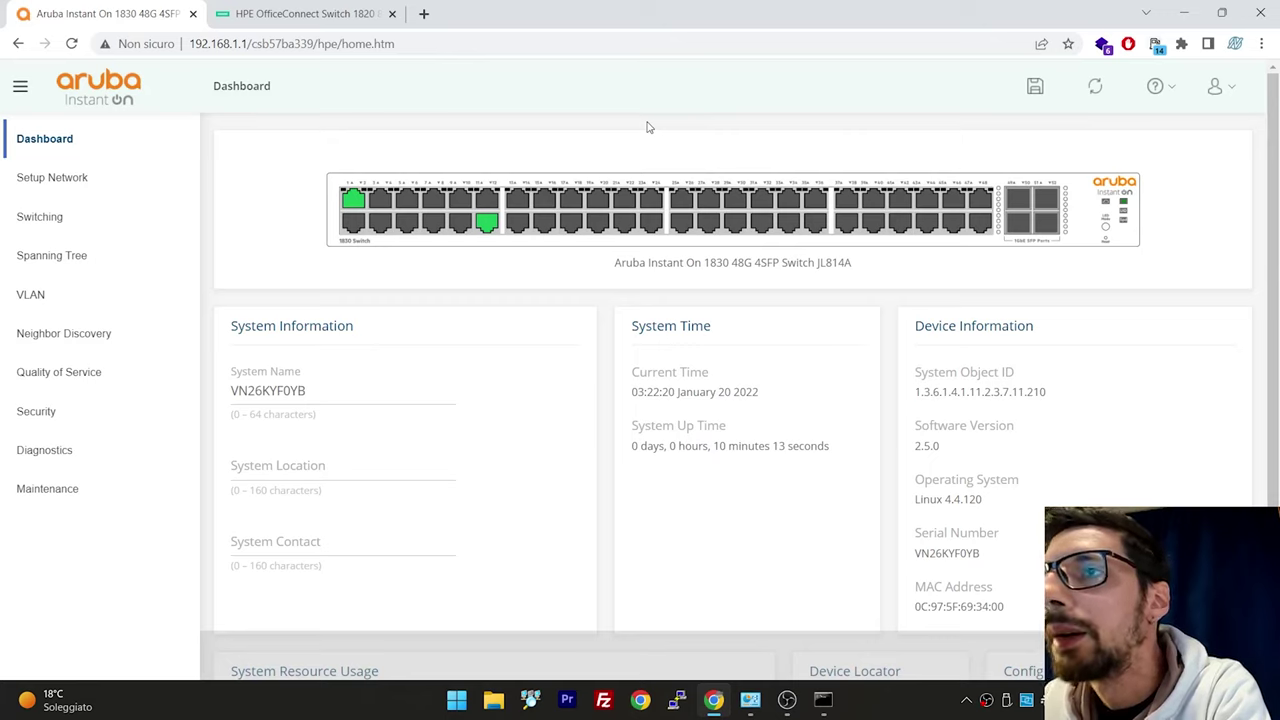
{"action": "mouse_move", "coordinate": [617, 214]}
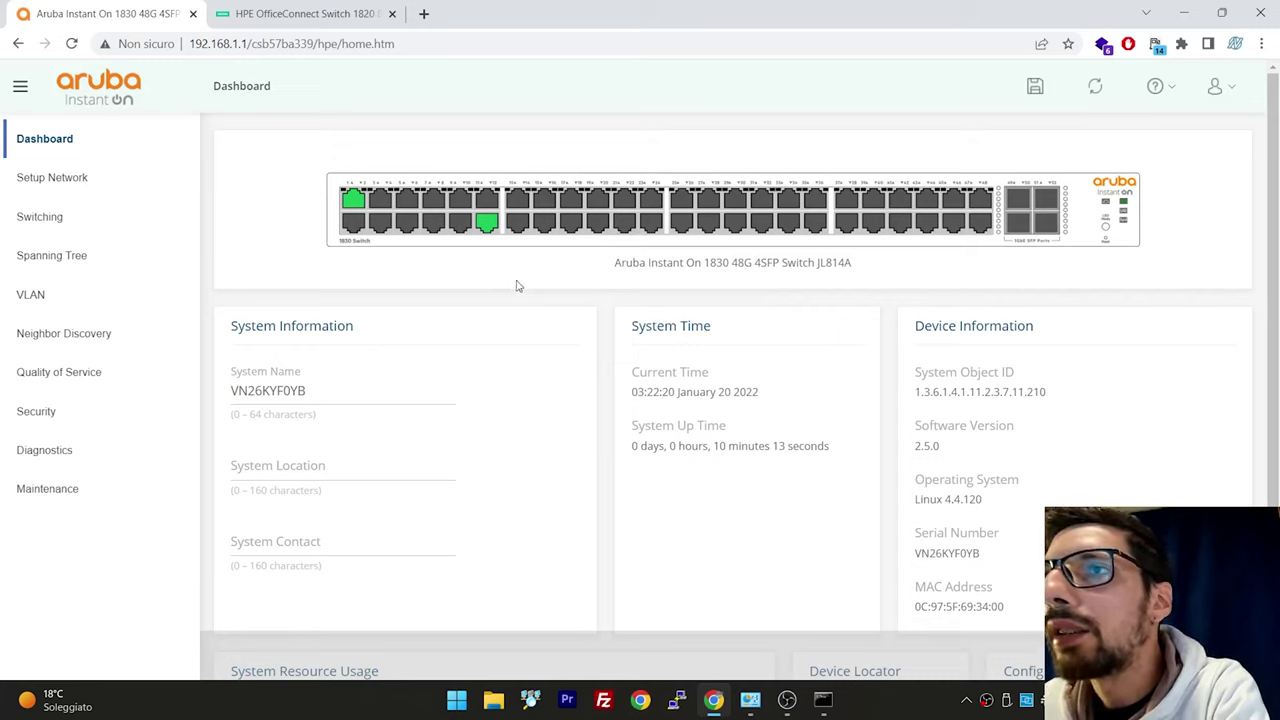
In VLAN Configuration, add 70 as a tagged VLAN on Aruba interface 1 and apply
{"action": "left_click", "coordinate": [106, 308]}
{"action": "scroll", "coordinate": [337, 529], "scroll_direction": "down", "scroll_amount": 2}
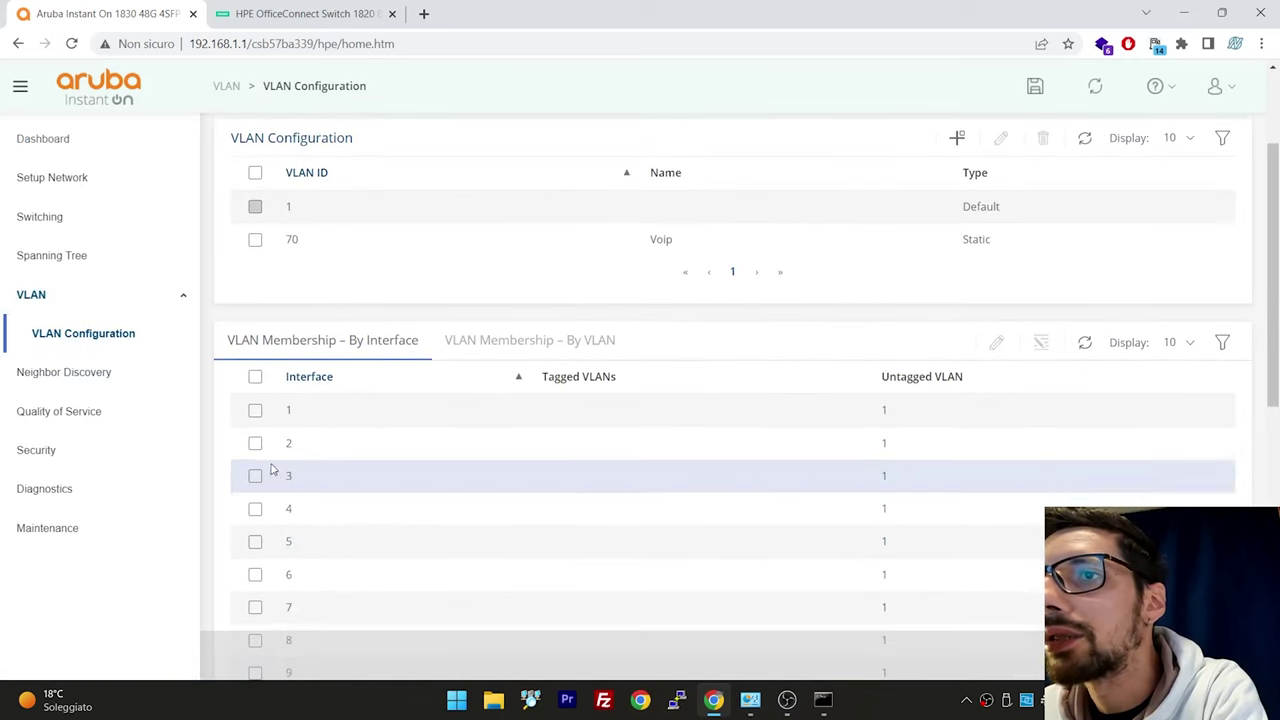
{"action": "left_click", "coordinate": [255, 411]}
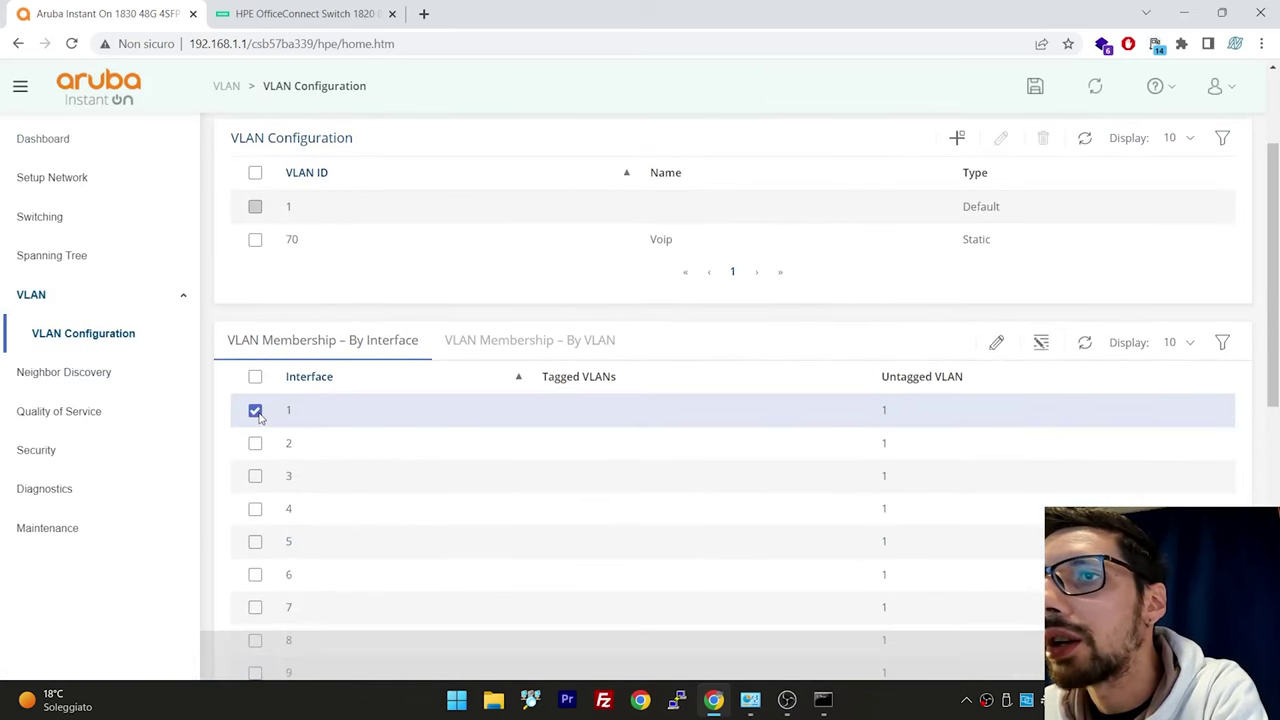
{"action": "left_click", "coordinate": [1008, 343]}
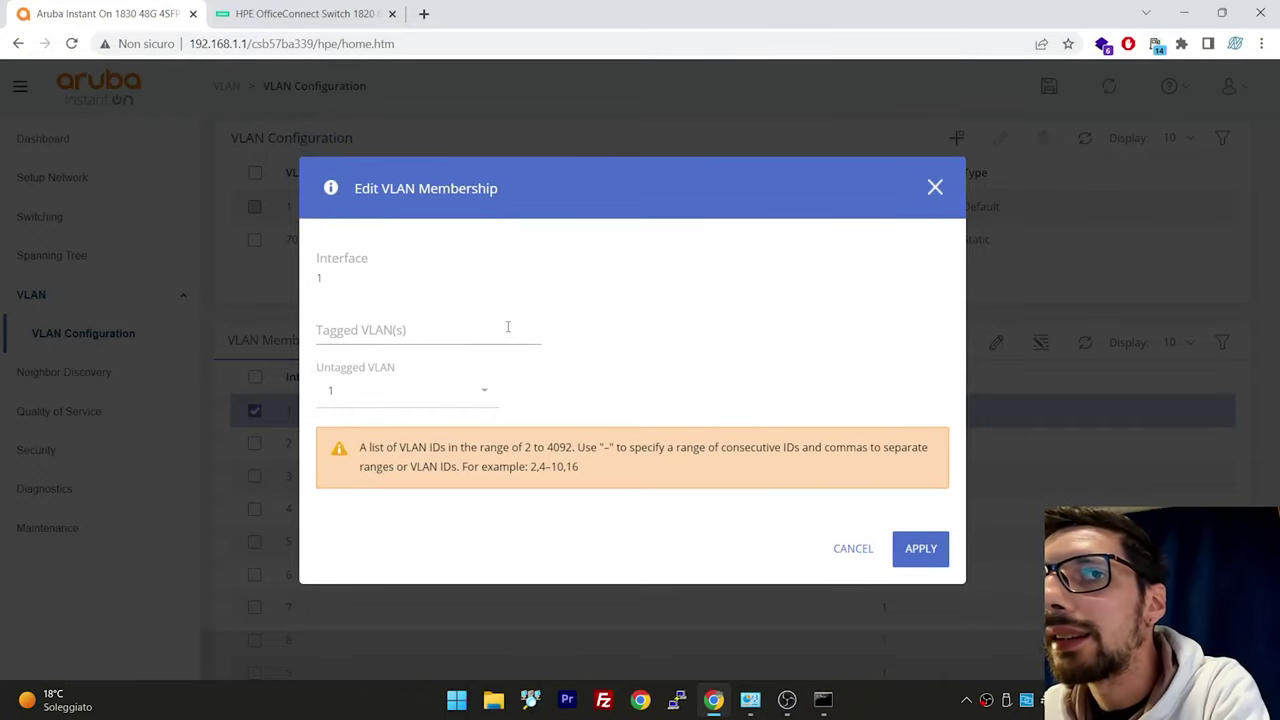
{"action": "left_click", "coordinate": [401, 338]}
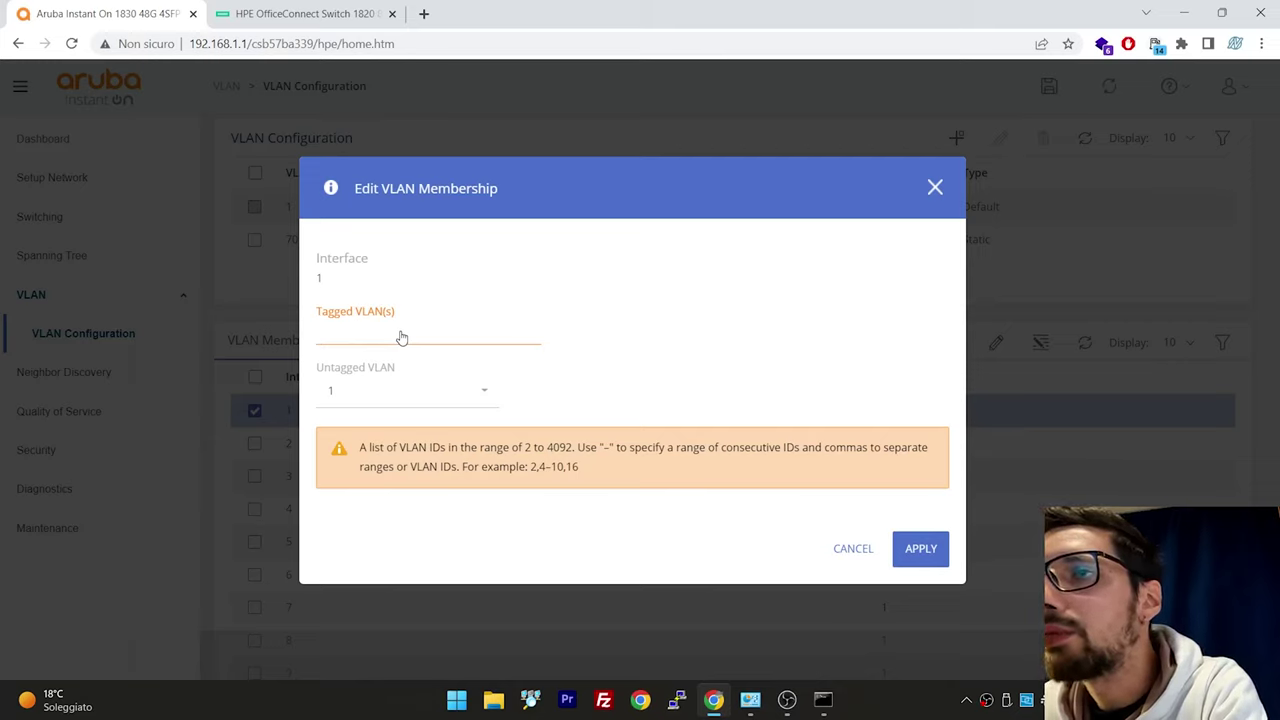
{"action": "type", "text": "70"}
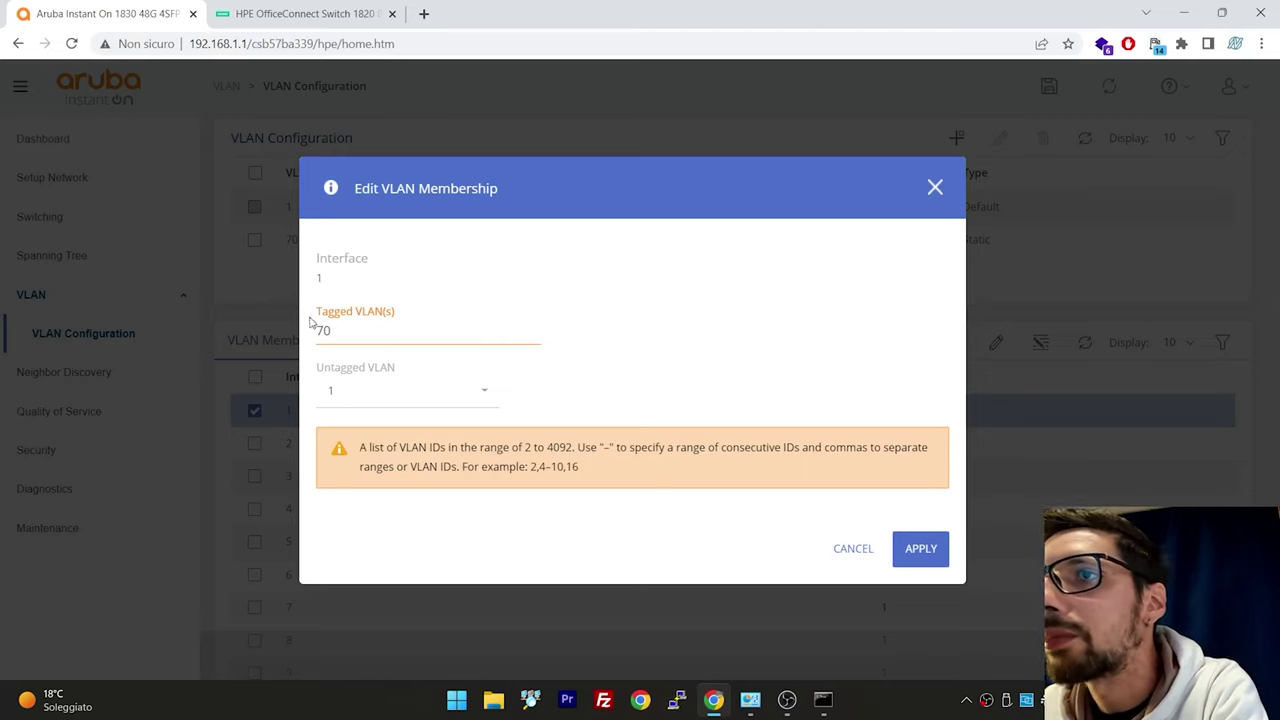
{"action": "mouse_move", "coordinate": [314, 314]}
{"action": "left_mouse_down"}
{"action": "mouse_move", "coordinate": [398, 317]}
{"action": "mouse_move", "coordinate": [314, 336]}
{"action": "left_mouse_up"}
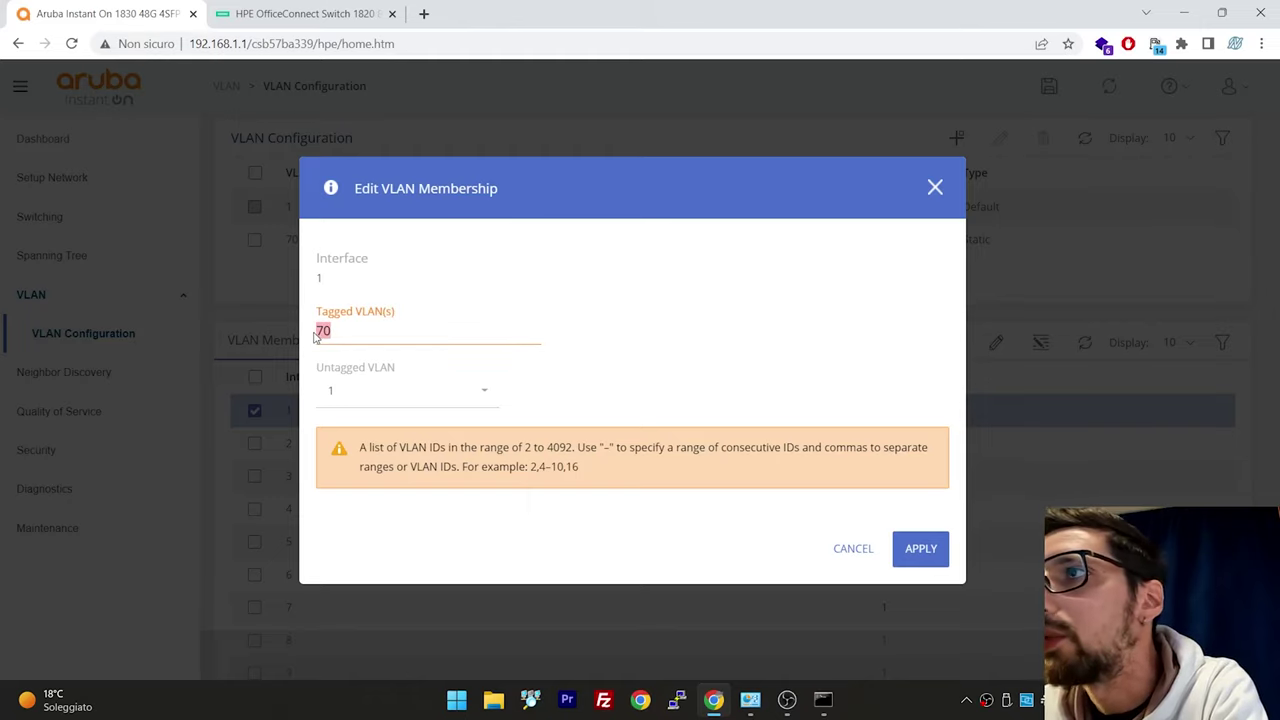
{"action": "left_click", "coordinate": [920, 548]}
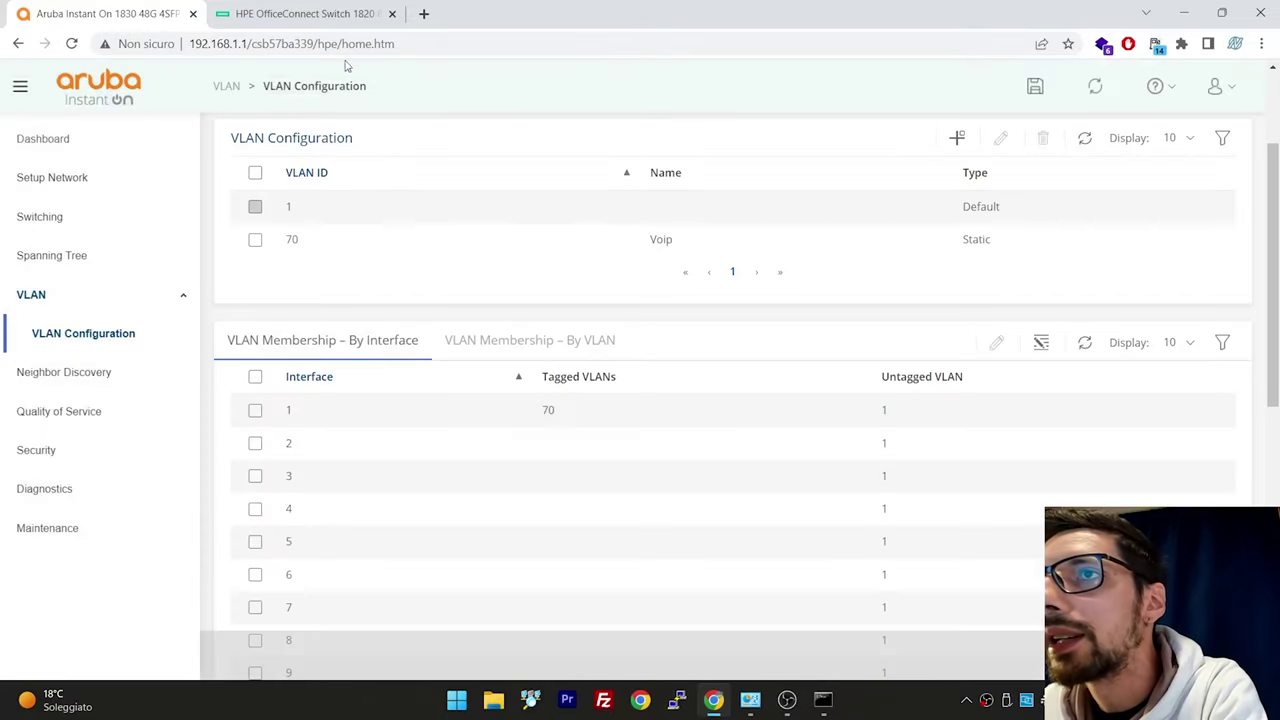
{"action": "left_click", "coordinate": [312, 13]}
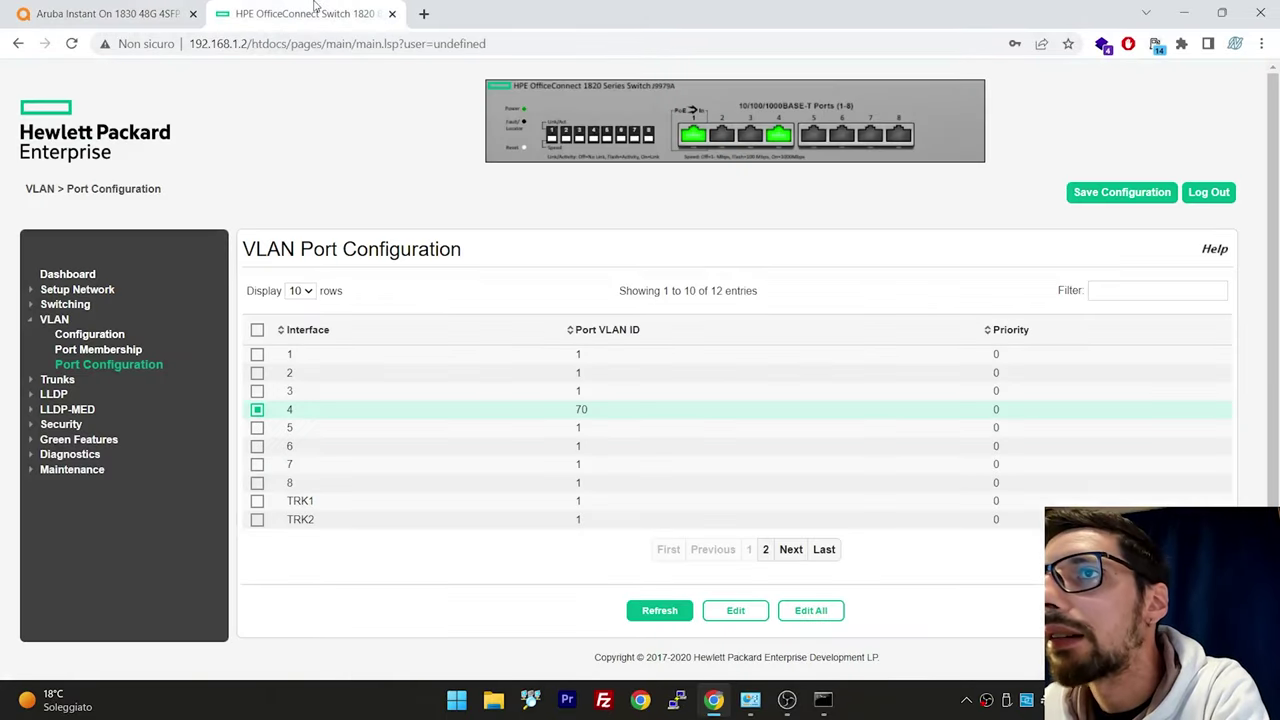
Select interface 1 on the HPE VLAN port page and close its settings unchanged
{"action": "left_click", "coordinate": [258, 410]}
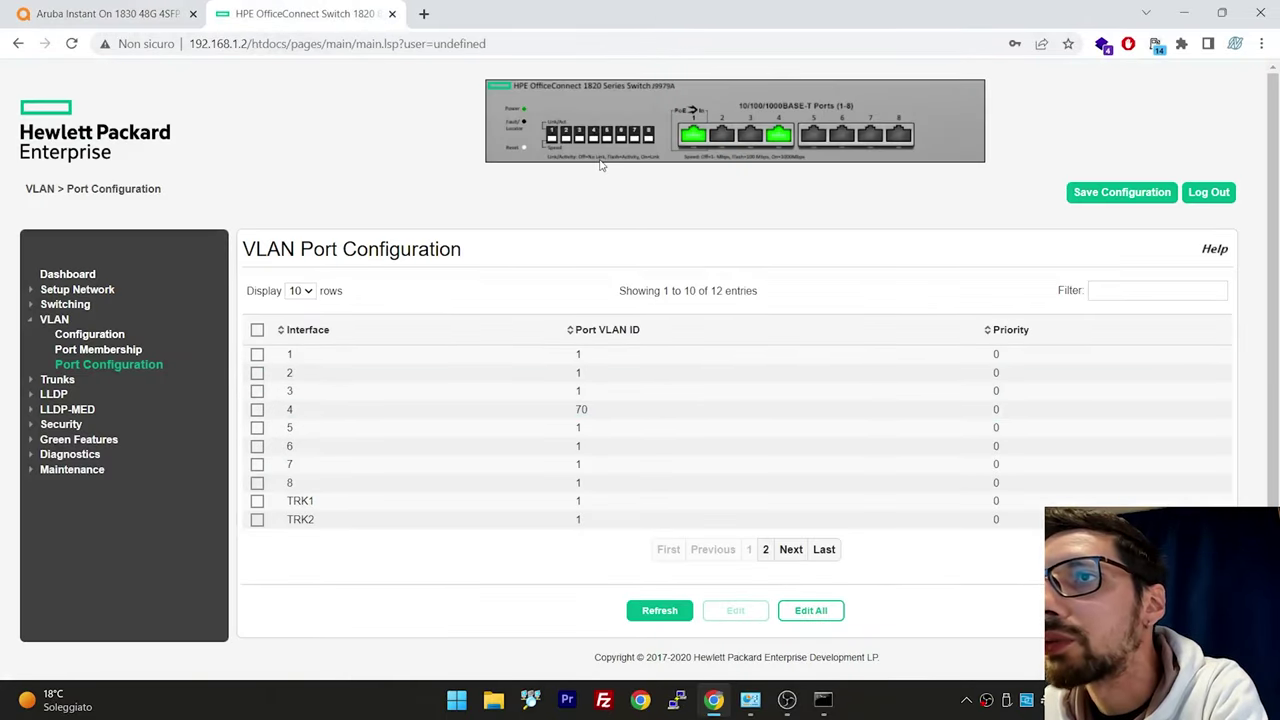
{"action": "left_click", "coordinate": [257, 354]}
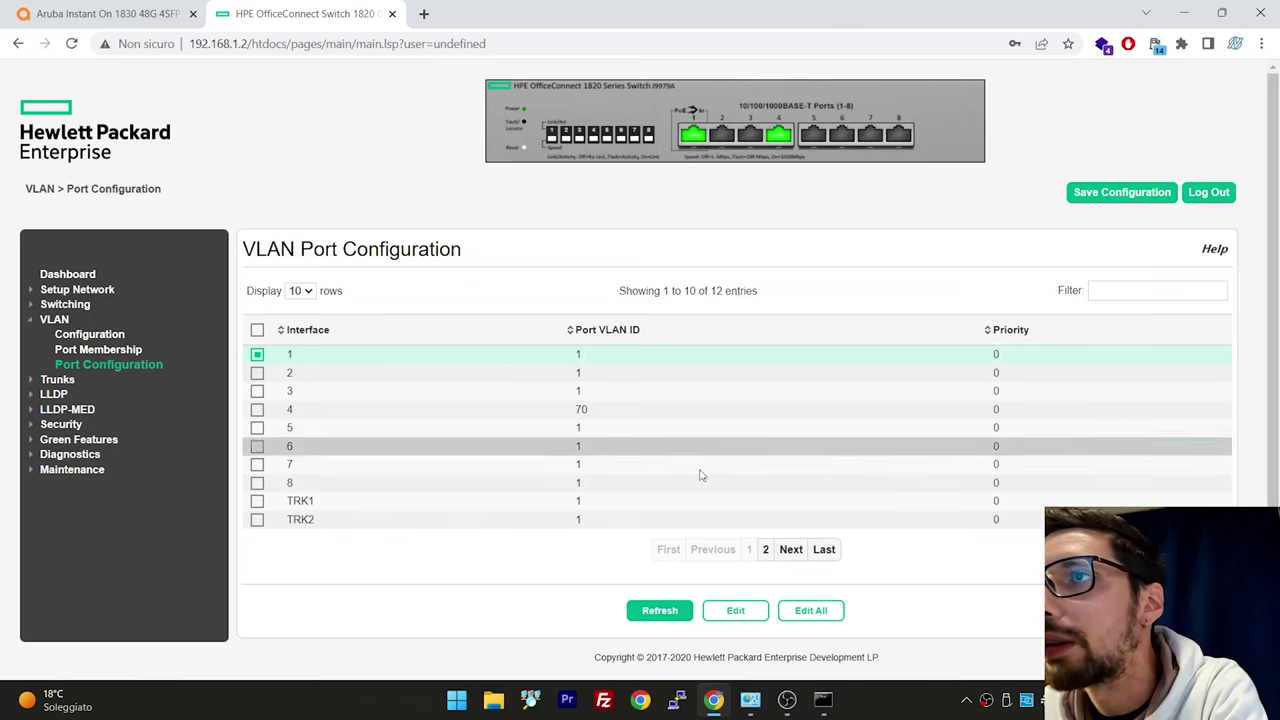
{"action": "left_click", "coordinate": [726, 612]}
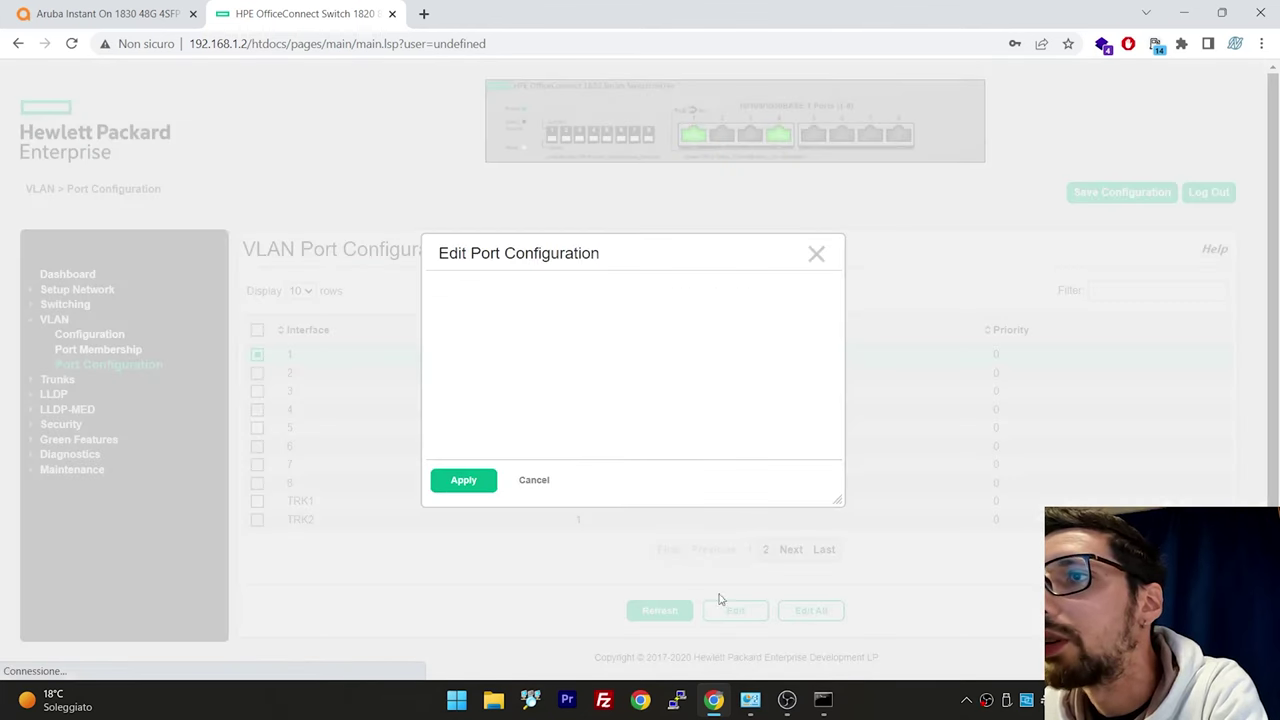
{"action": "left_click", "coordinate": [532, 481]}
On HPE Port Membership for VLAN ID 70, make interface 1 a tagged member
{"action": "left_click", "coordinate": [148, 354]}
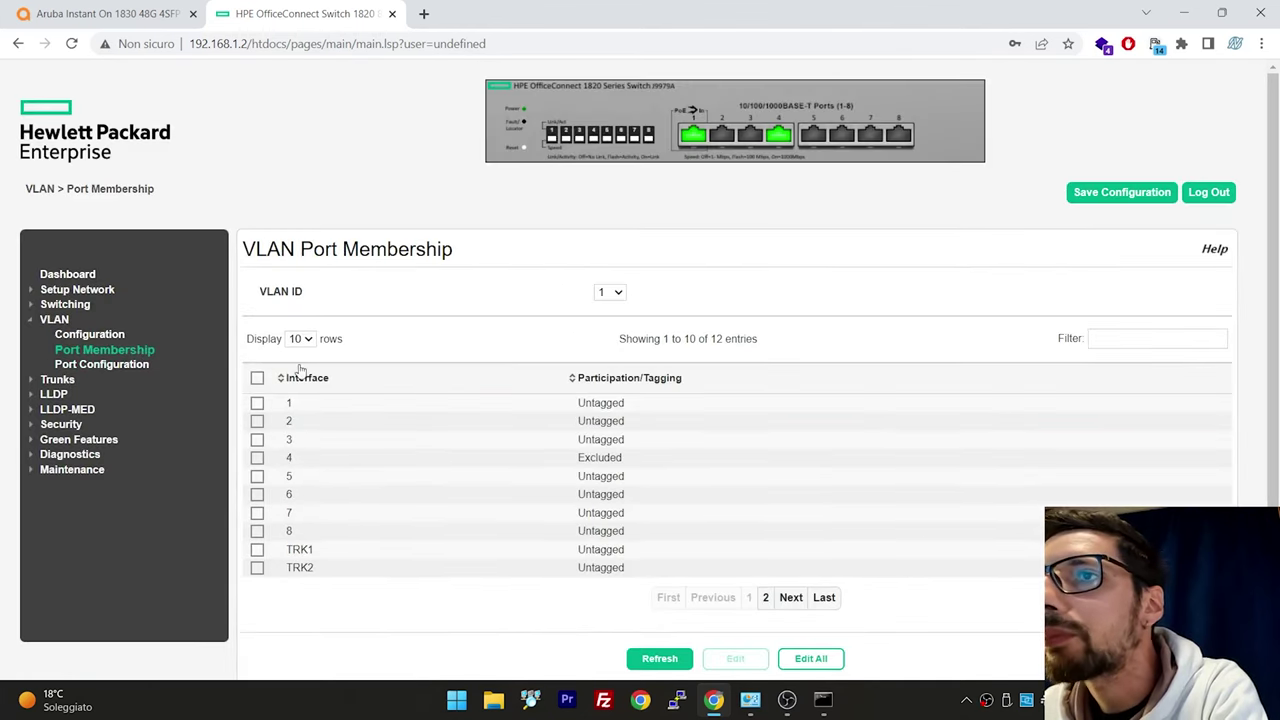
{"action": "left_click", "coordinate": [257, 402]}
{"action": "left_click", "coordinate": [257, 402]}
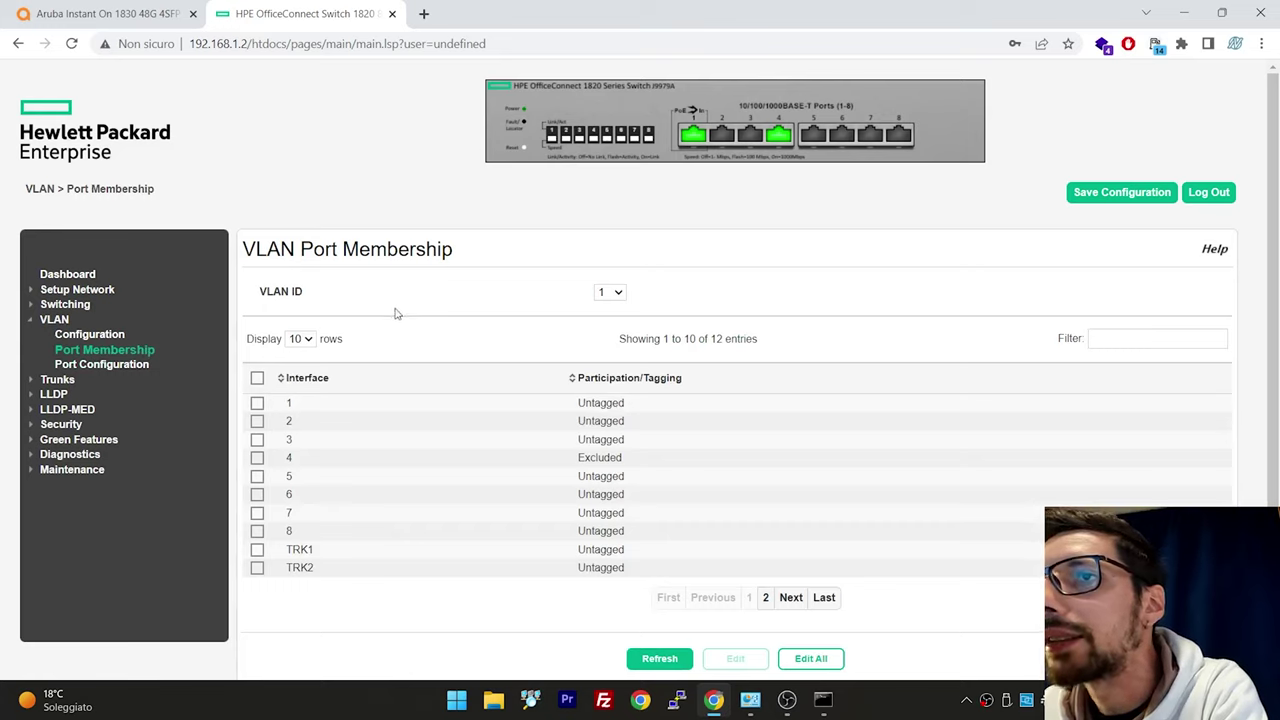
{"action": "left_click", "coordinate": [616, 293]}
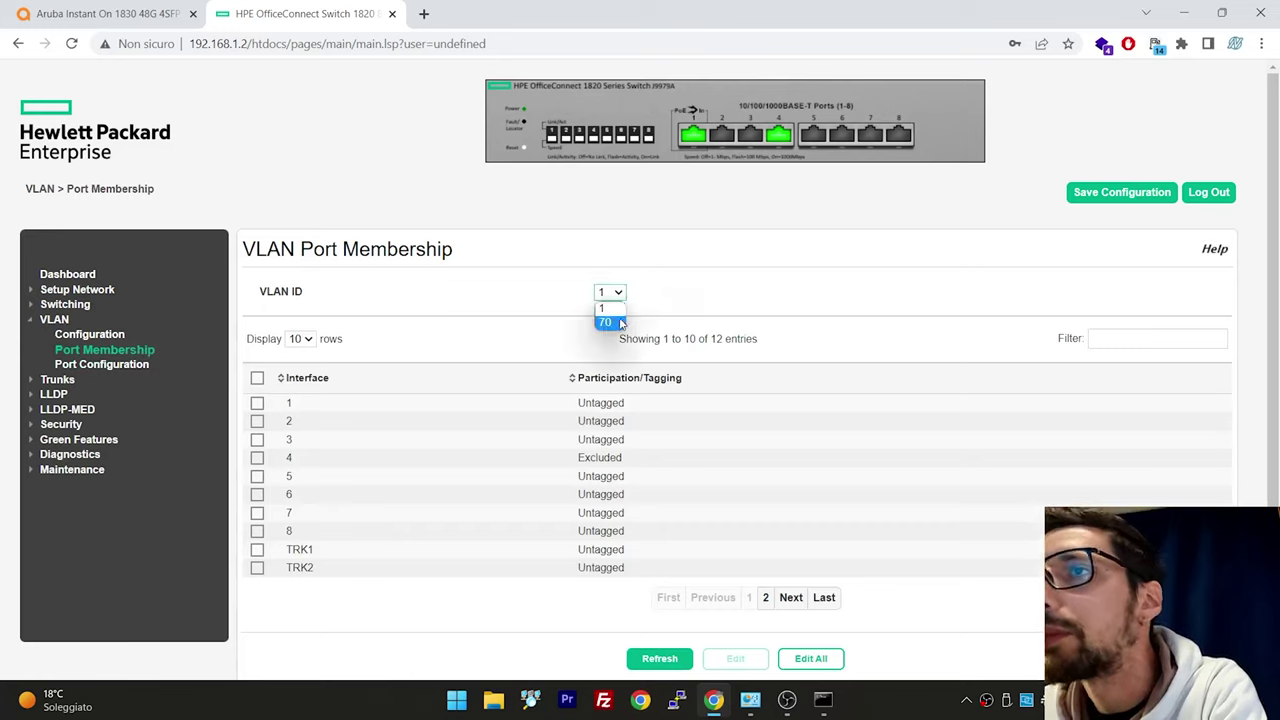
{"action": "left_click", "coordinate": [612, 322]}
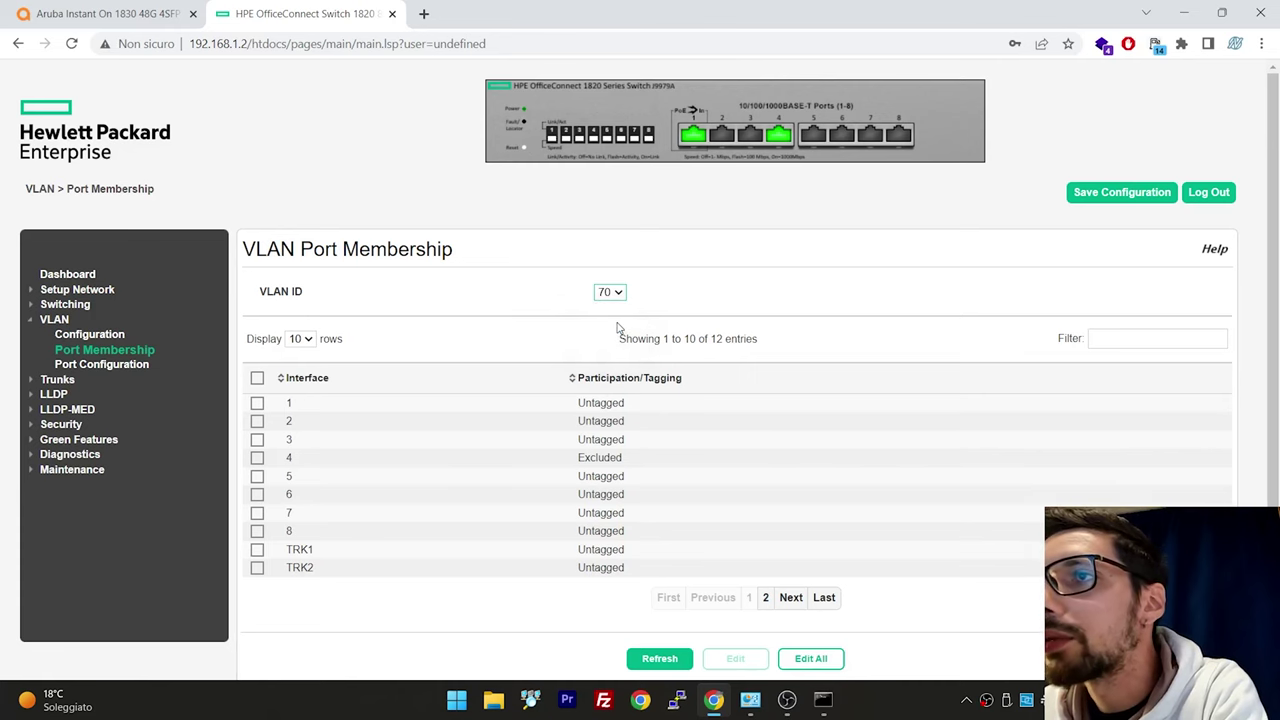
{"action": "left_click", "coordinate": [257, 403]}
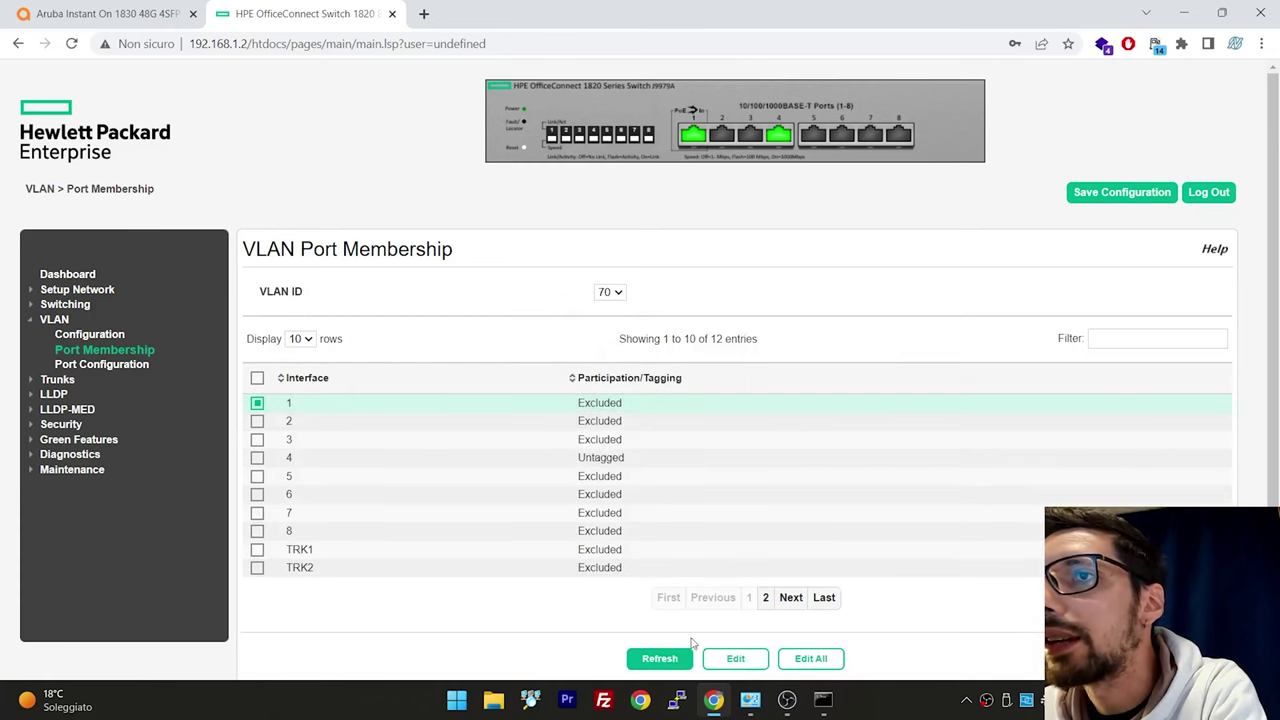
{"action": "left_click", "coordinate": [736, 658]}
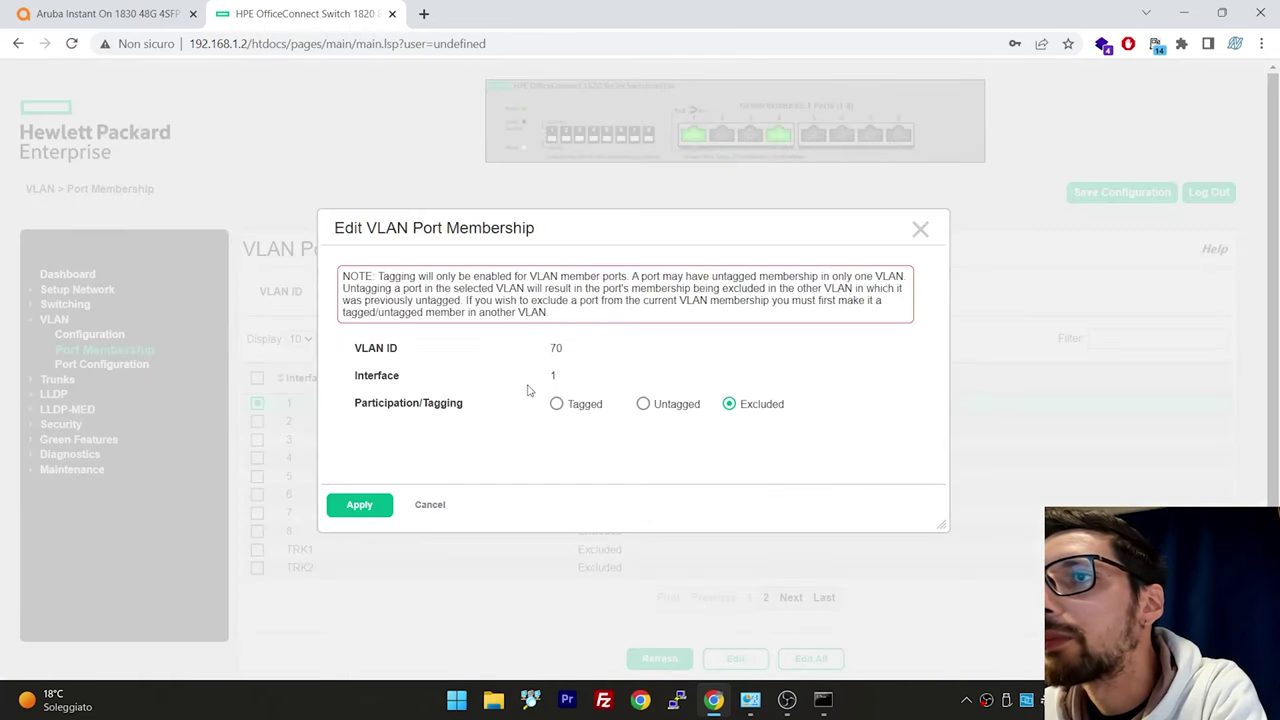
{"action": "left_click", "coordinate": [556, 404]}
{"action": "left_click", "coordinate": [359, 505]}
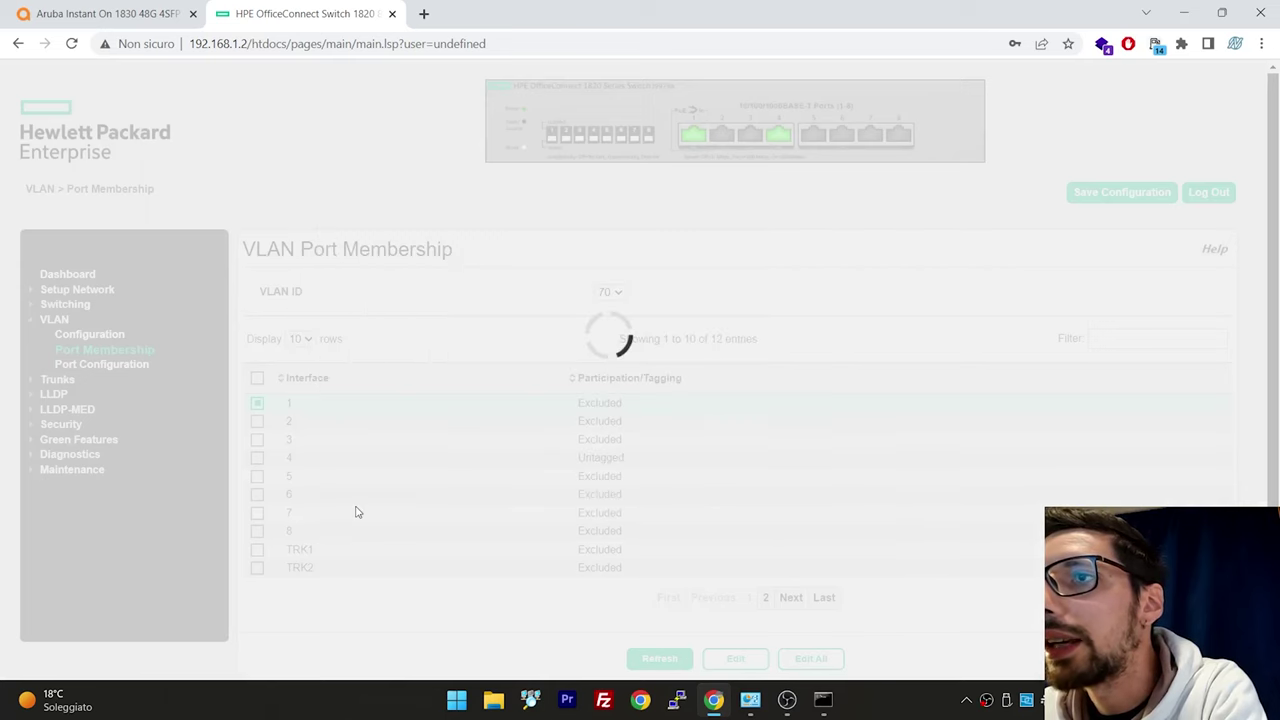
Save the HPE switch configuration and acknowledge the confirmation
{"action": "left_click", "coordinate": [1097, 190]}
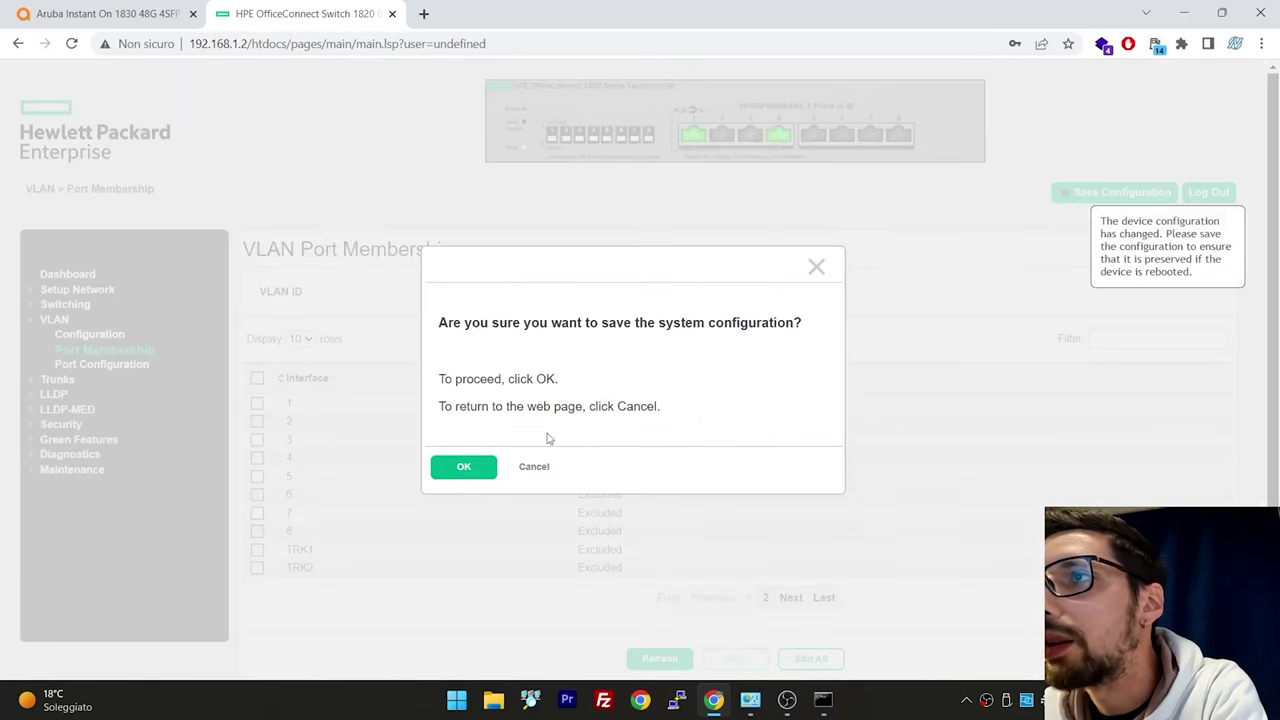
{"action": "left_click", "coordinate": [463, 466]}
{"action": "left_click", "coordinate": [485, 438]}
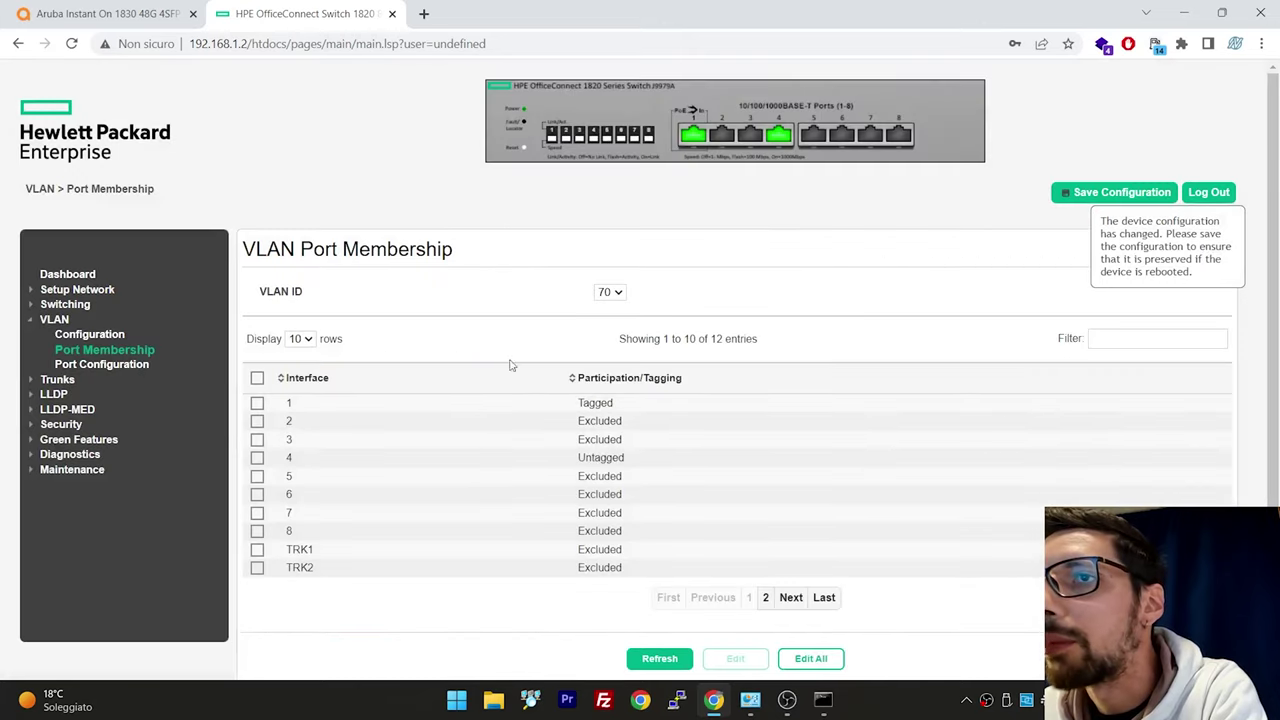
{"action": "left_click", "coordinate": [138, 365]}
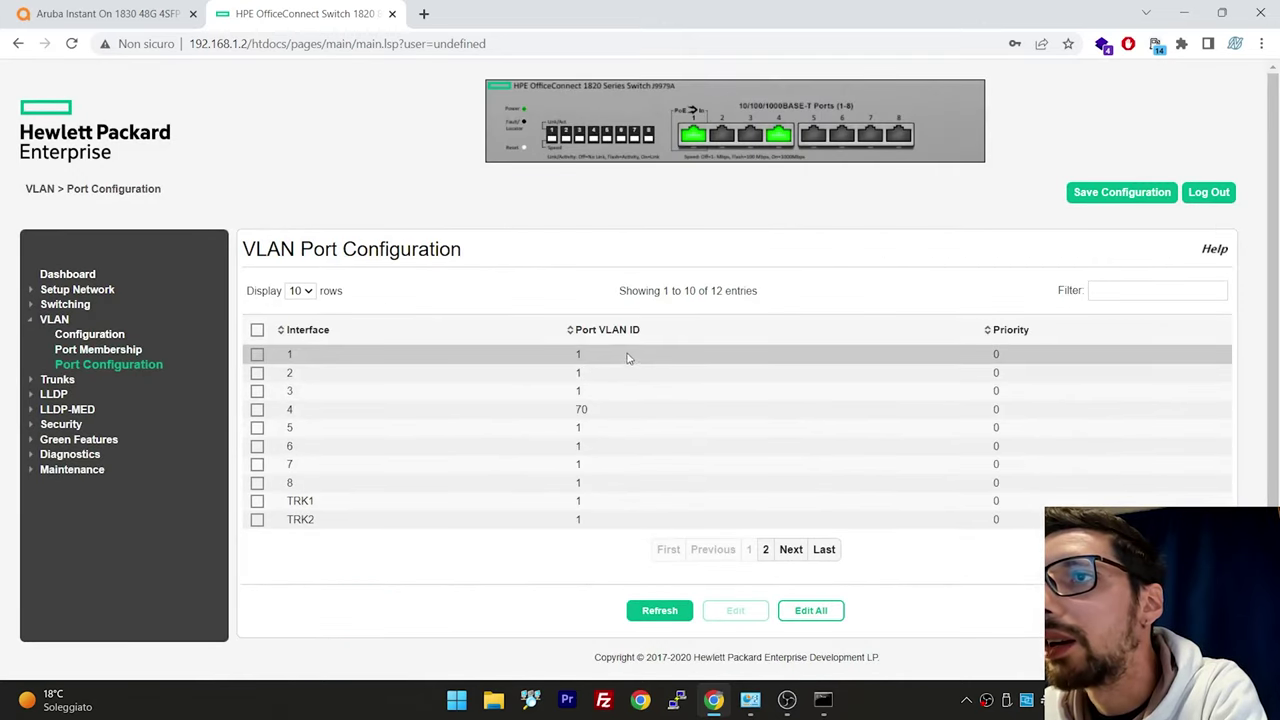
{"action": "double_click", "coordinate": [578, 355]}
{"action": "left_click", "coordinate": [776, 140]}
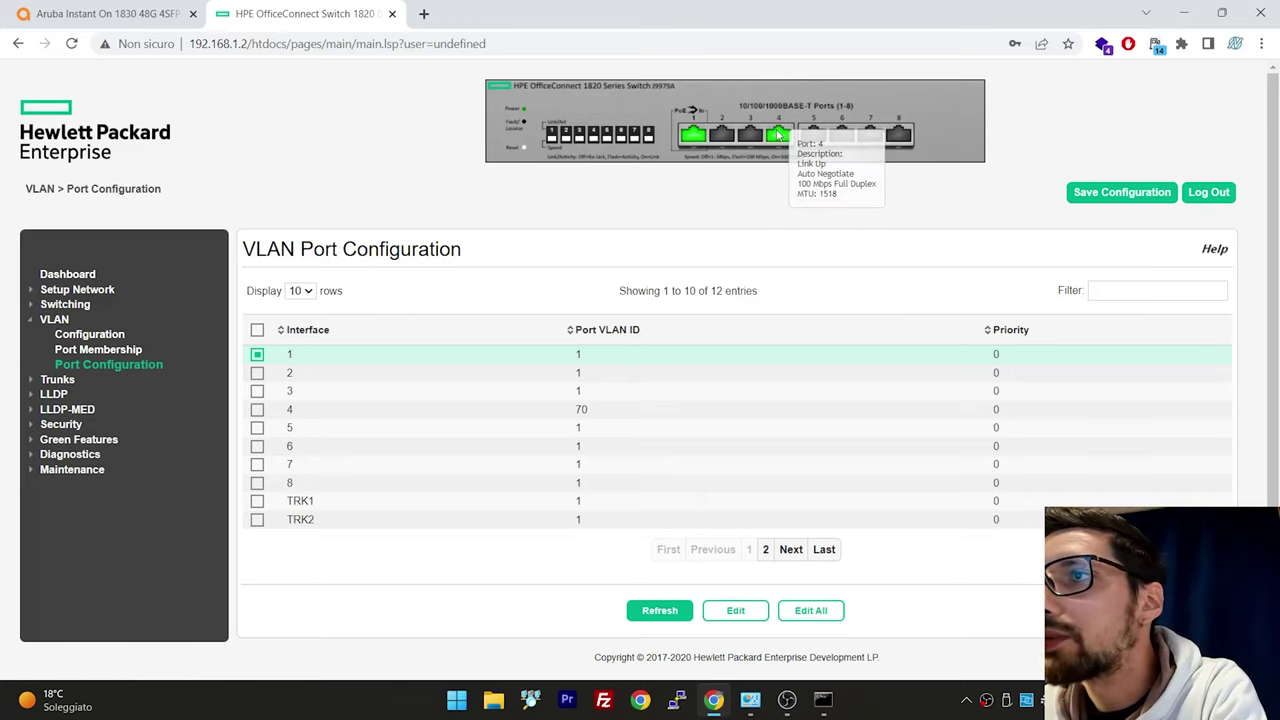
{"action": "double_click", "coordinate": [580, 409]}
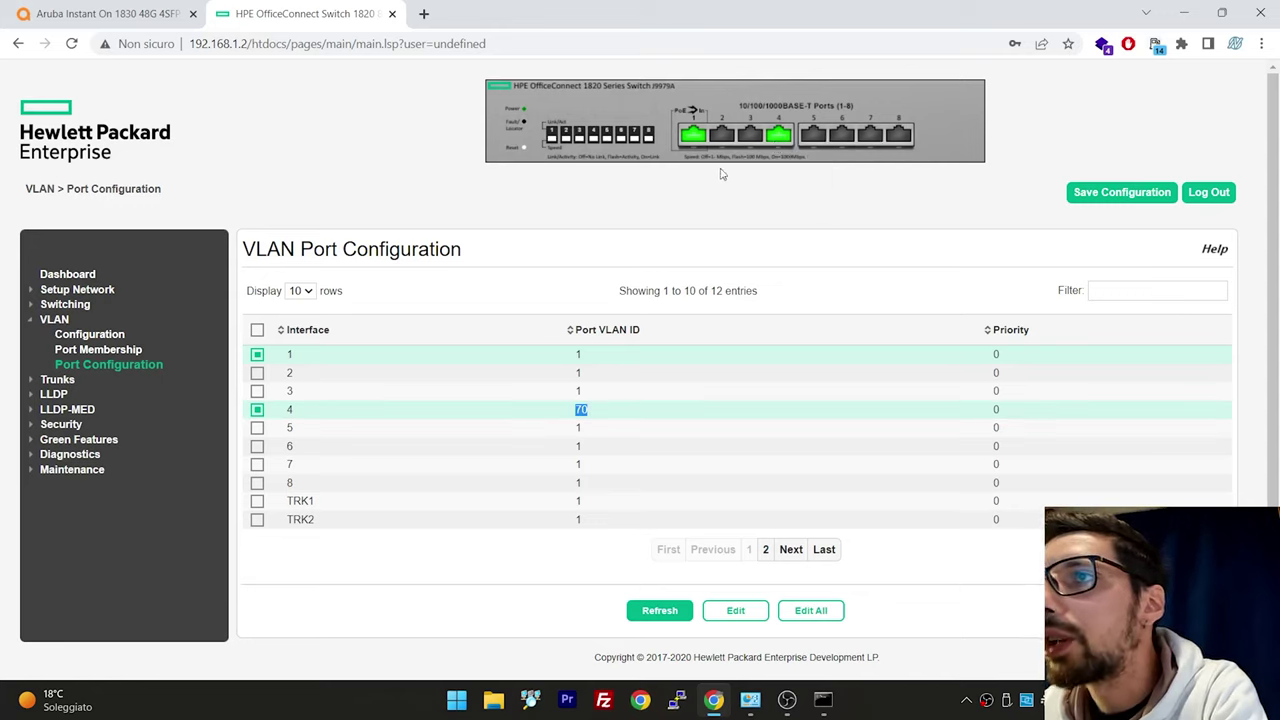
{"action": "mouse_move", "coordinate": [781, 138]}
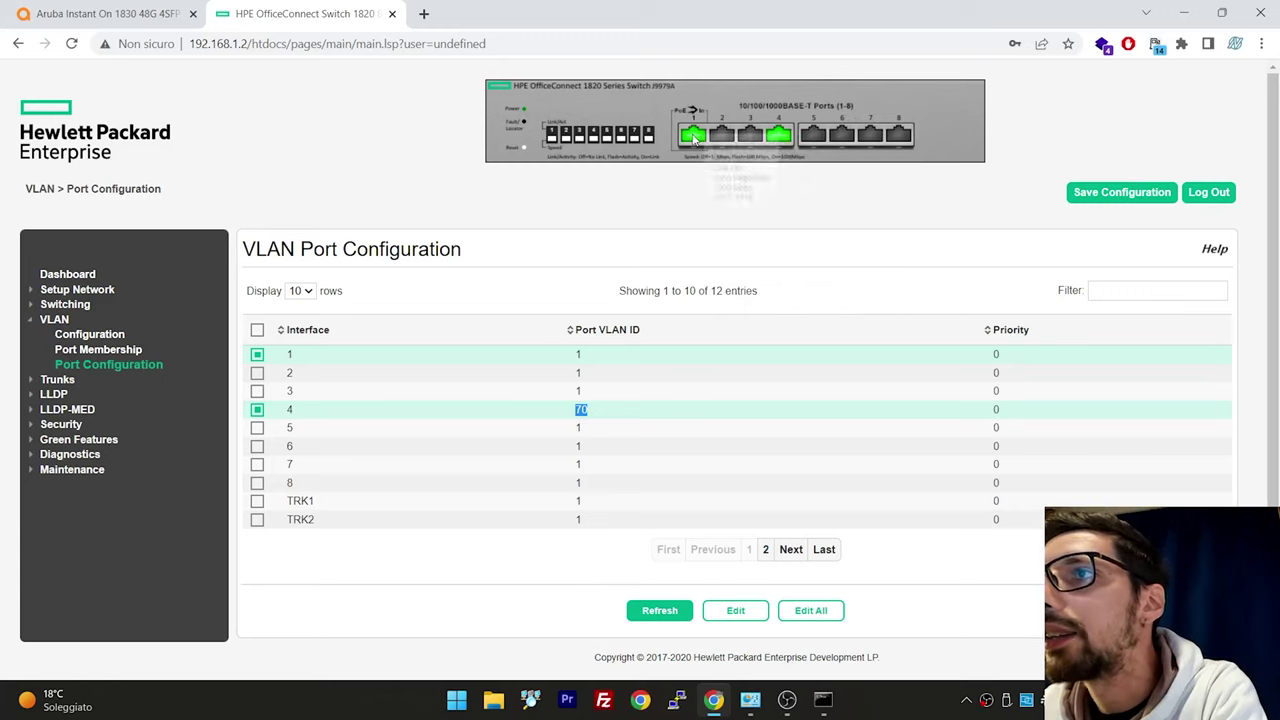
{"action": "mouse_move", "coordinate": [694, 140]}
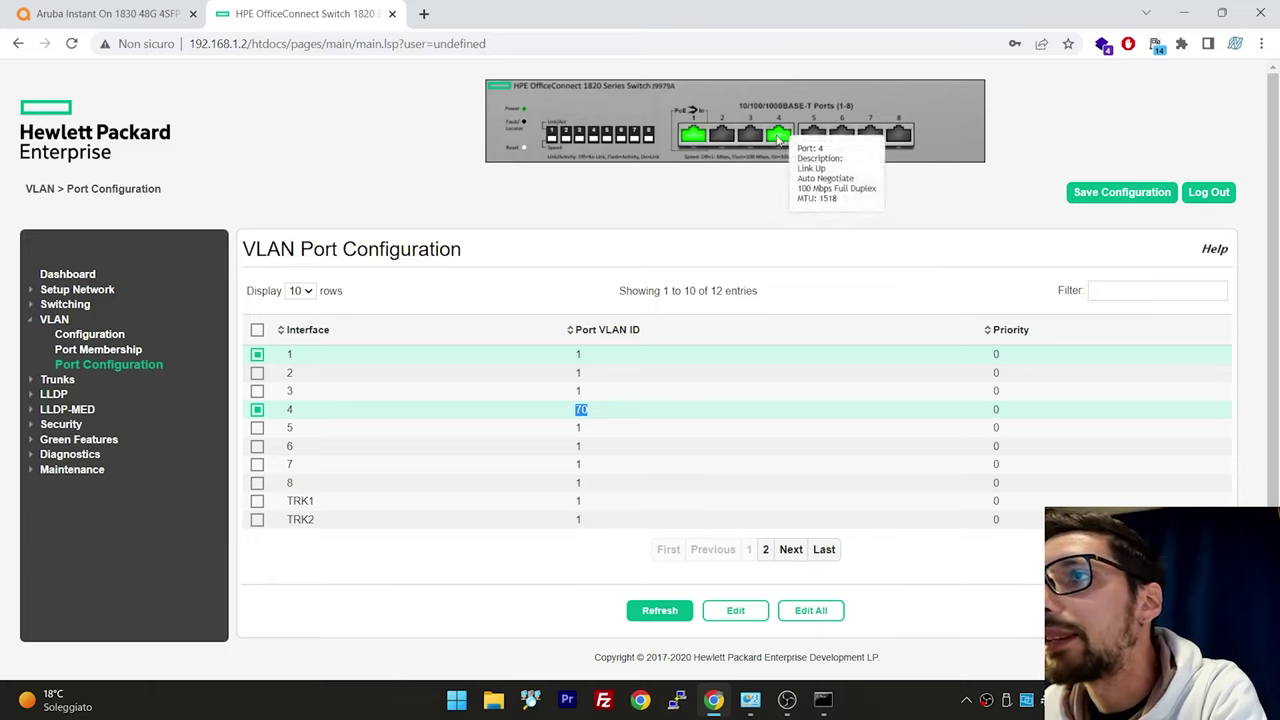
{"action": "left_click", "coordinate": [642, 410]}
{"action": "mouse_move", "coordinate": [785, 140]}
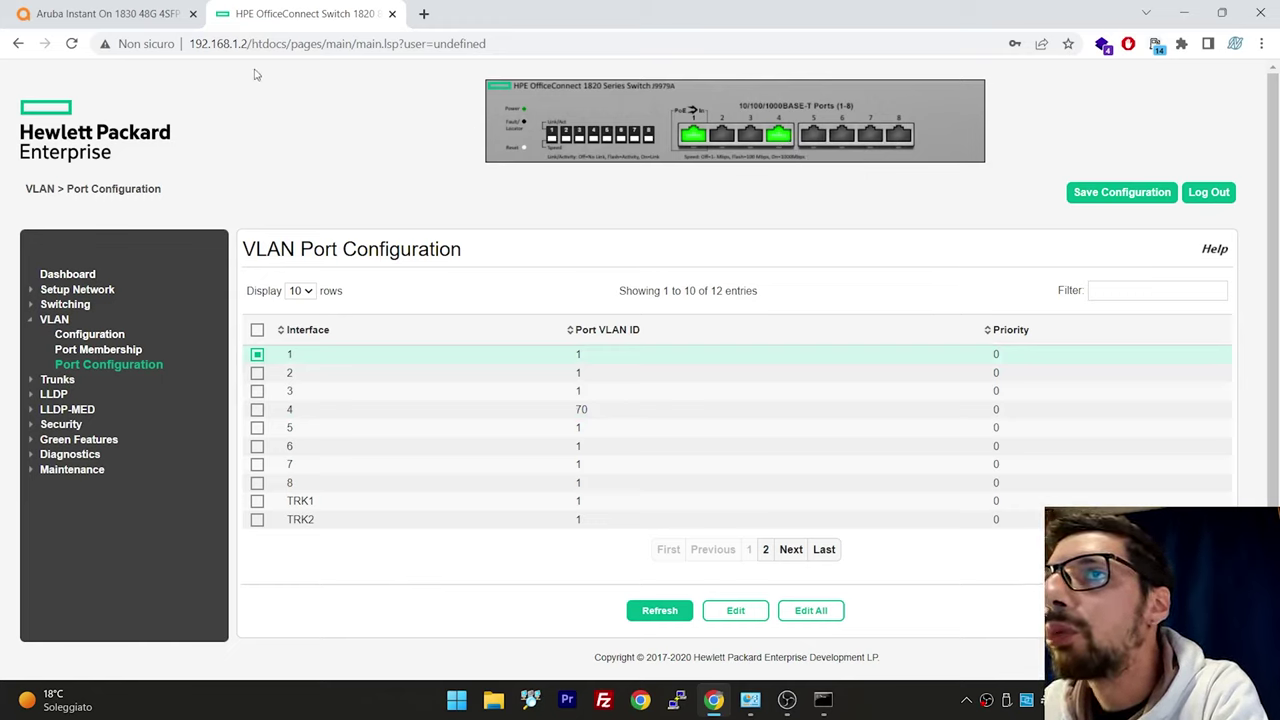
{"action": "left_click", "coordinate": [160, 13]}
Show VLAN 70 on the Aruba port map and check port 1 tagged, ports 23 and 24 untagged
{"action": "scroll", "coordinate": [316, 120], "scroll_direction": "up", "scroll_amount": 2}
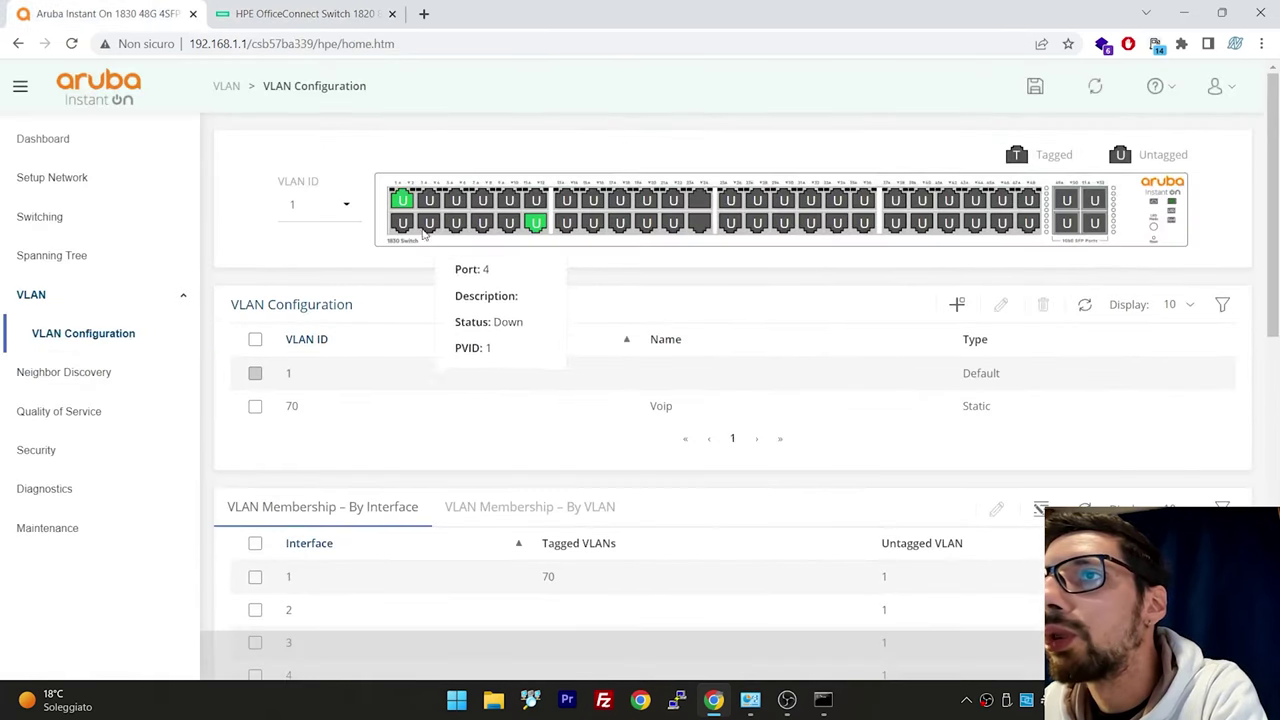
{"action": "left_click", "coordinate": [318, 212]}
{"action": "left_click", "coordinate": [322, 260]}
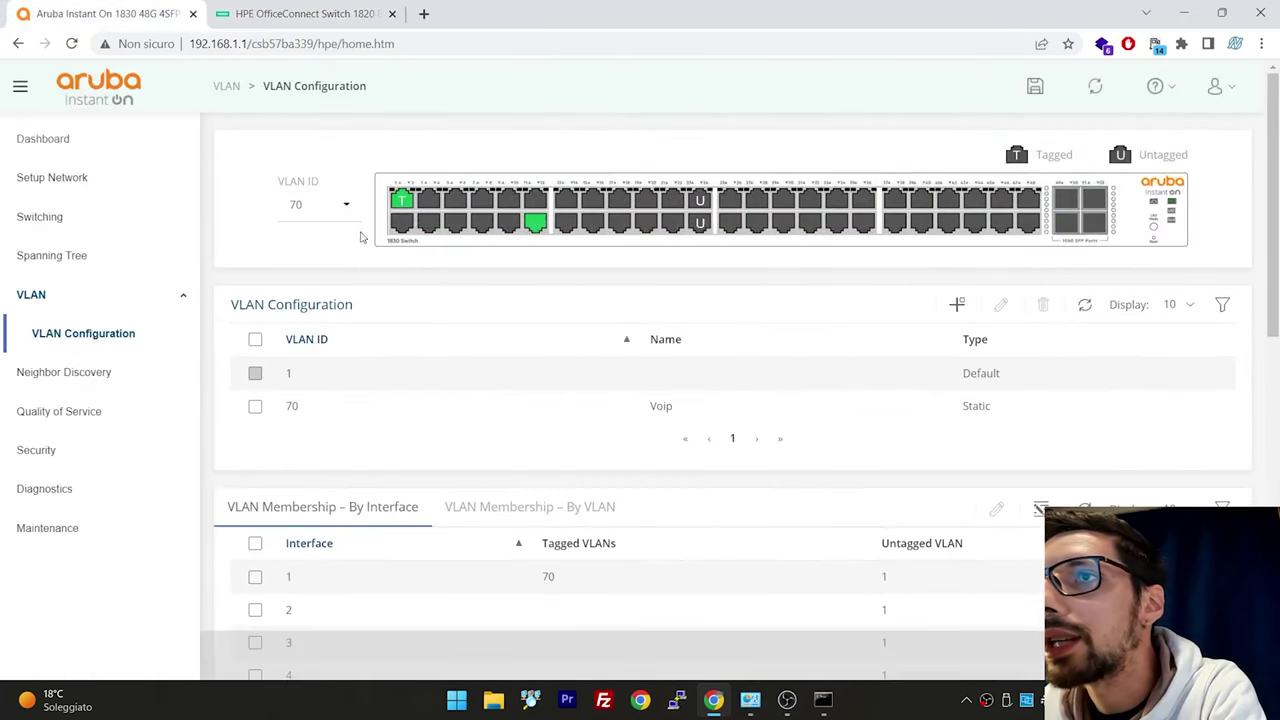
{"action": "mouse_move", "coordinate": [411, 206]}
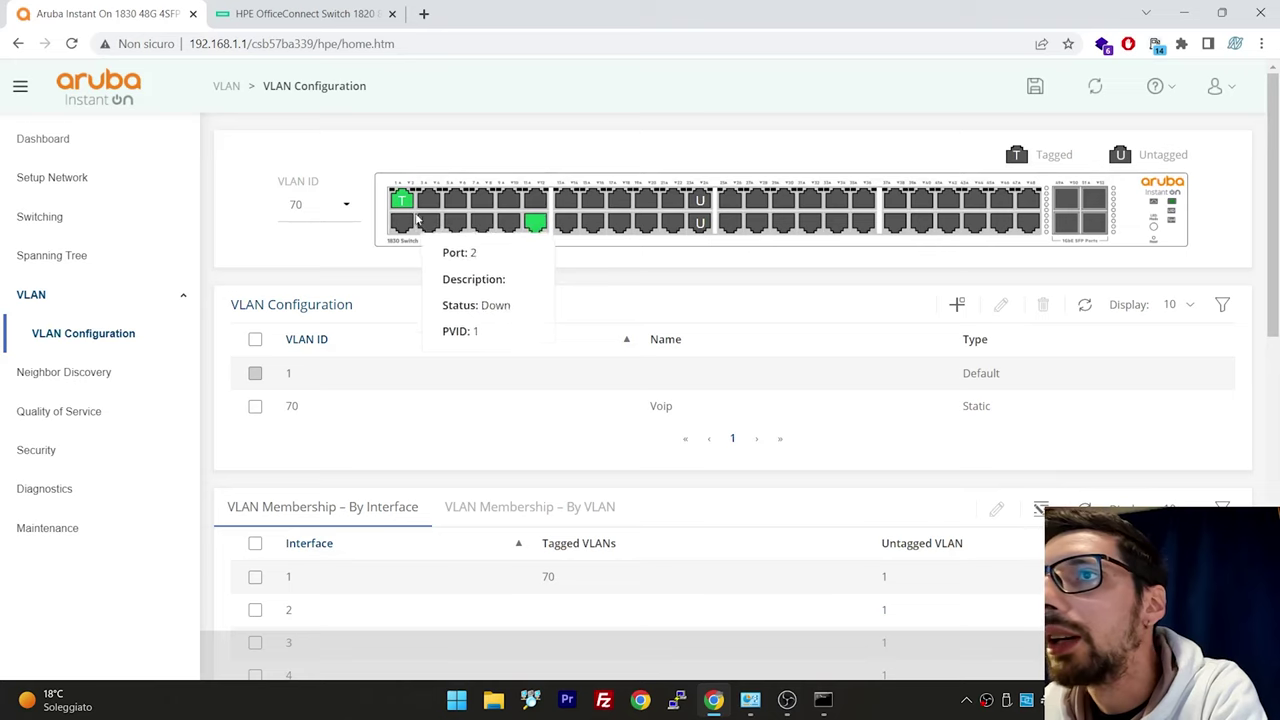
{"action": "mouse_move", "coordinate": [586, 232]}
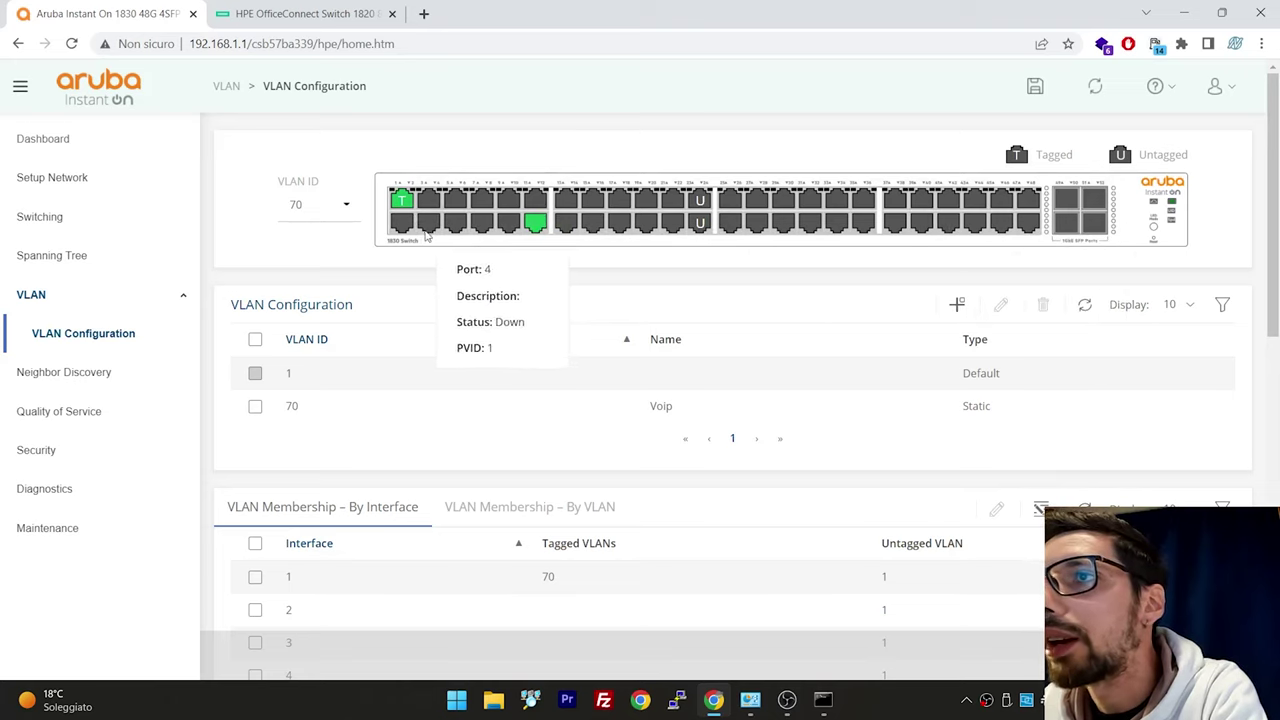
{"action": "mouse_move", "coordinate": [730, 203]}
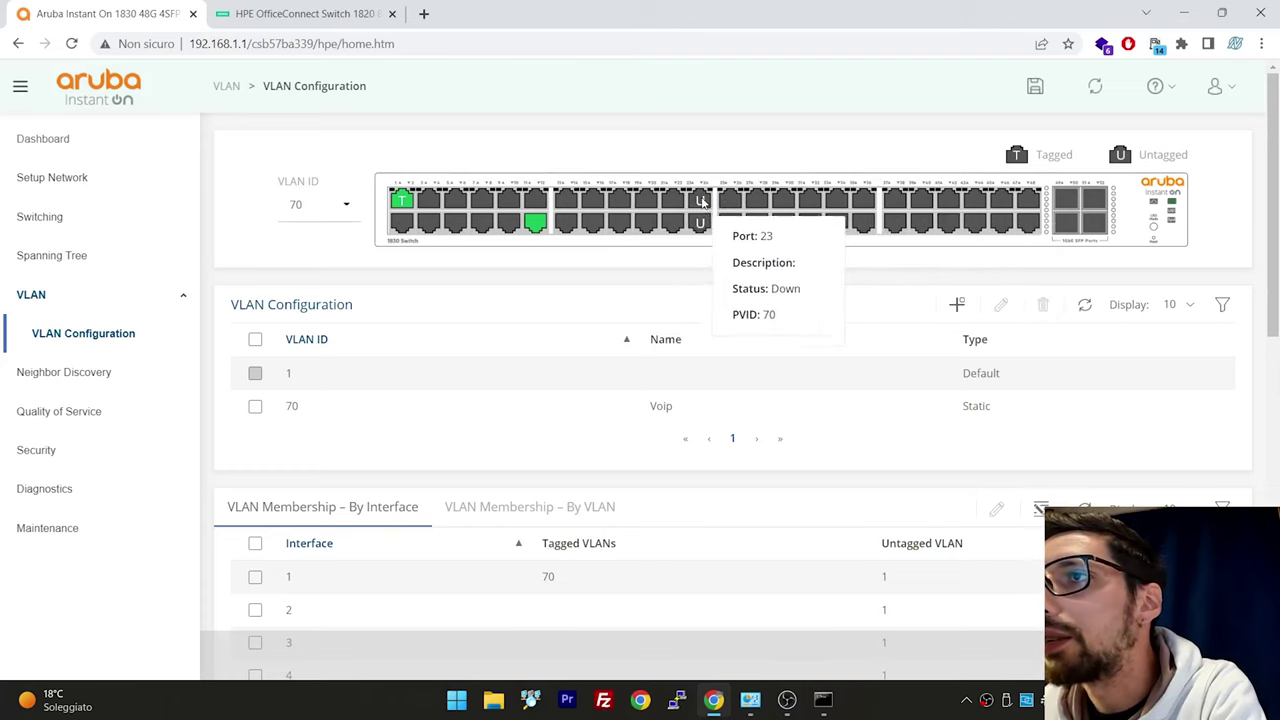
{"action": "mouse_move", "coordinate": [537, 228]}
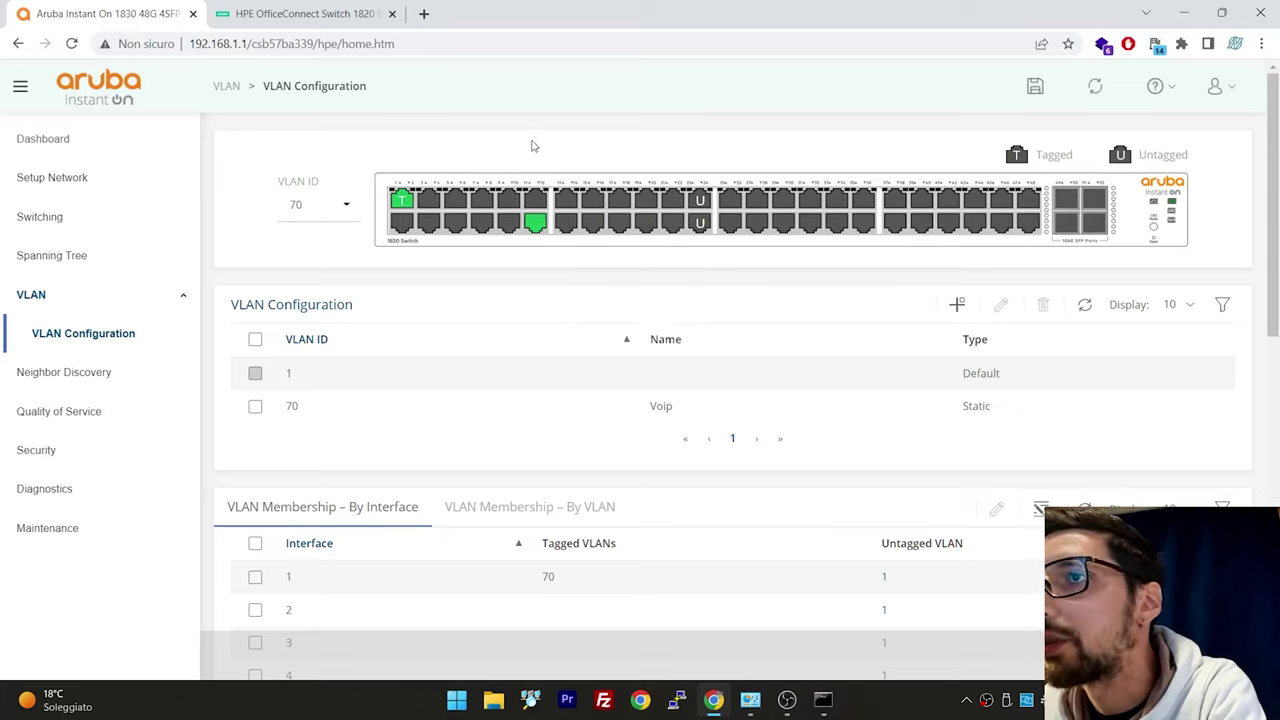
Confirm the Ethernet adapter's IPv4 address is 192.168.8.88/24, closing the dialogs unchanged
{"action": "mouse_move", "coordinate": [750, 699]}
{"action": "left_click", "coordinate": [812, 612]}
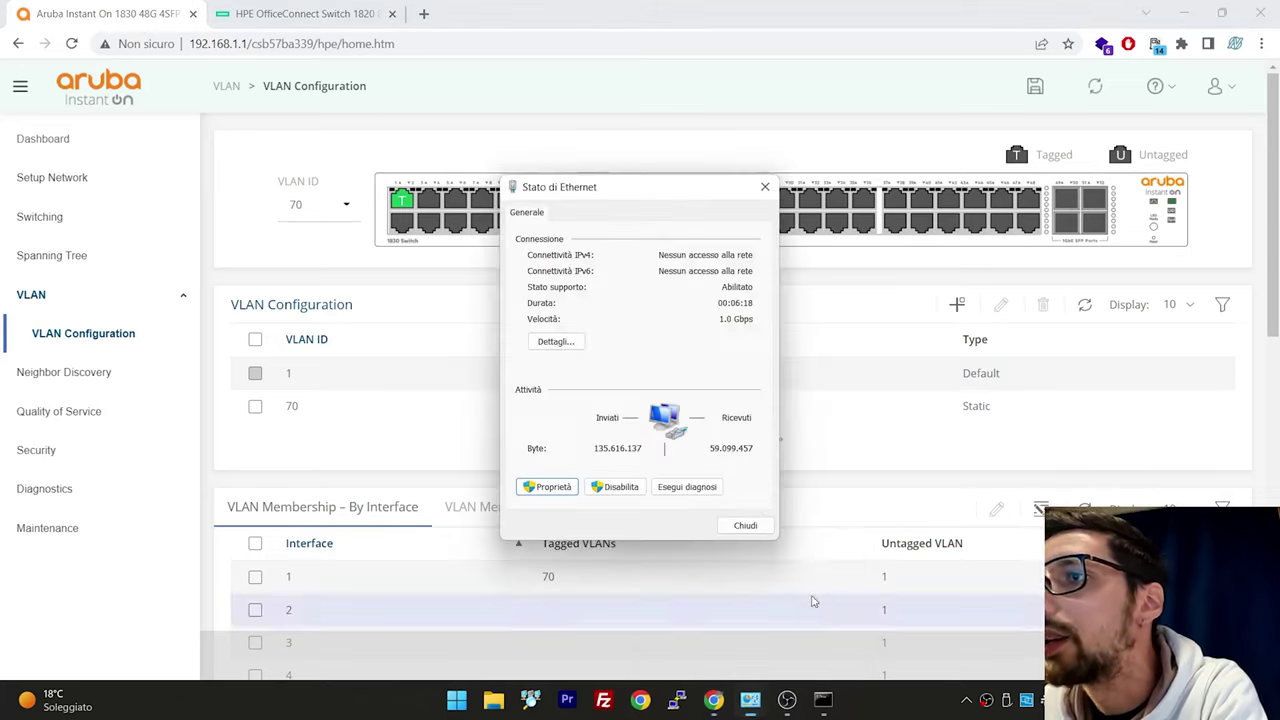
{"action": "left_click", "coordinate": [547, 487]}
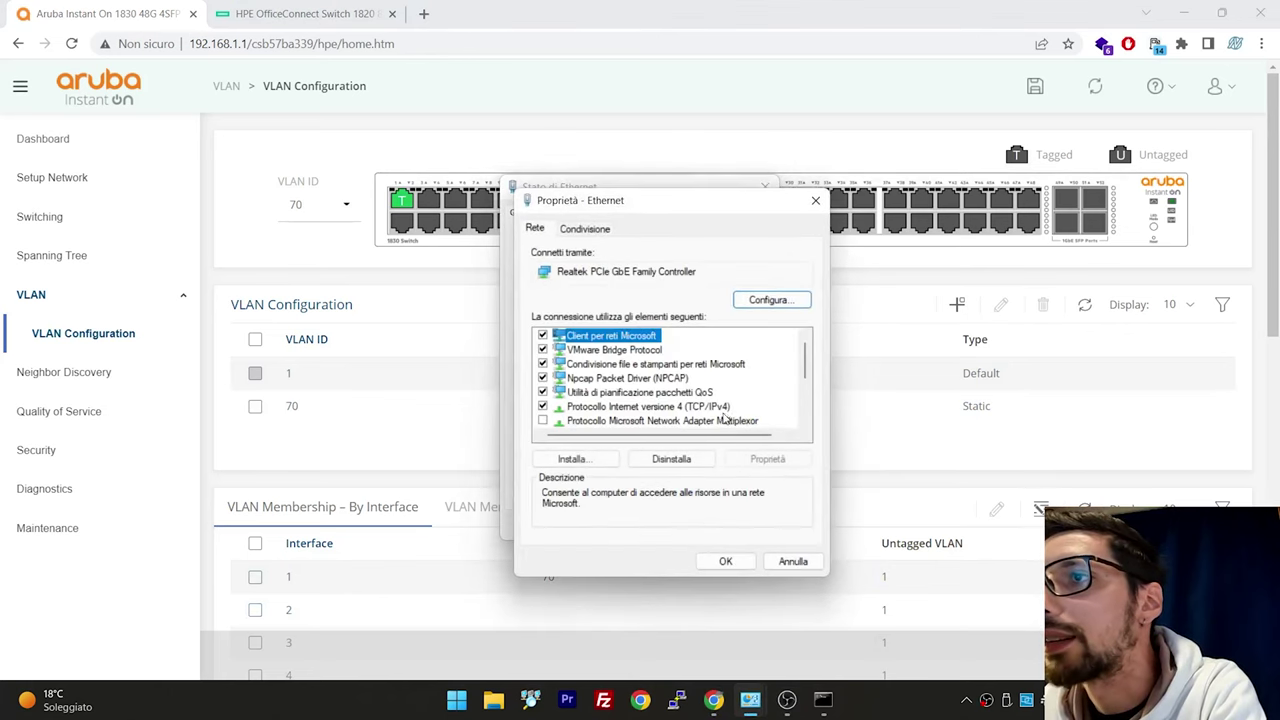
{"action": "double_click", "coordinate": [792, 397]}
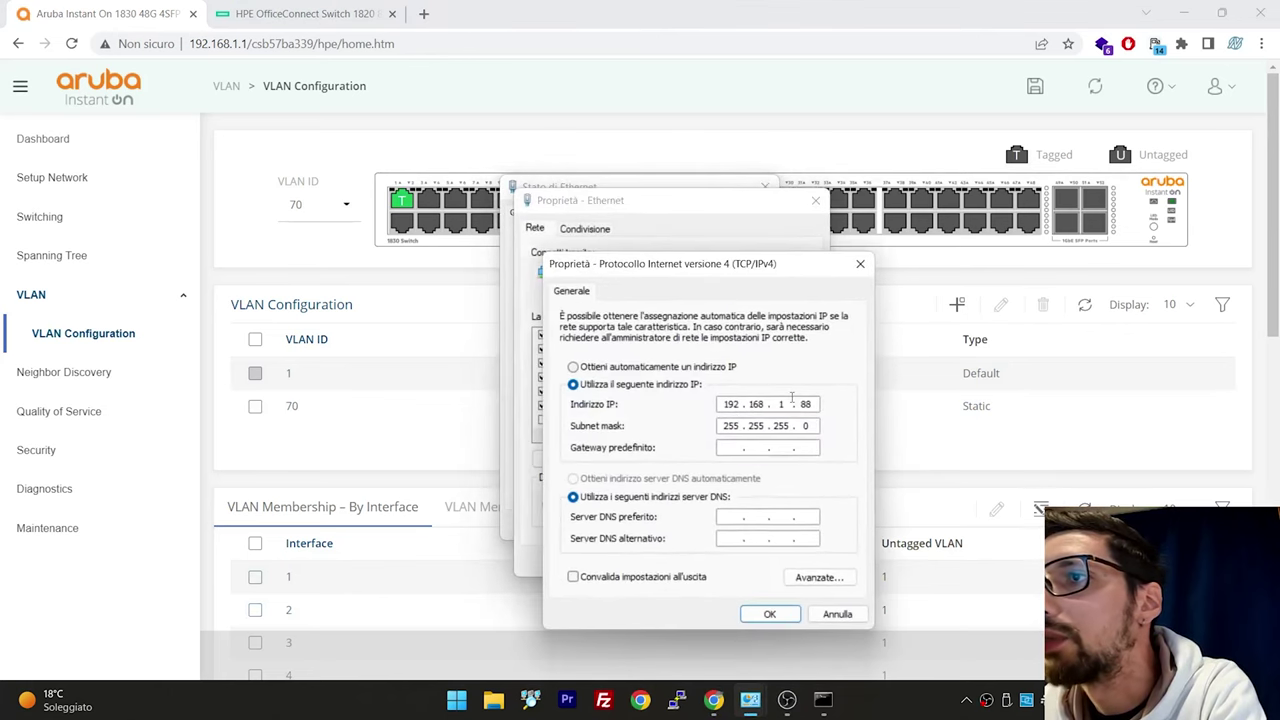
{"action": "left_click", "coordinate": [769, 613]}
{"action": "left_click", "coordinate": [727, 558]}
Rerun the ping to 192.168.8.1, stop it before any reply, and return to the Aruba VLAN page
{"action": "left_click", "coordinate": [818, 705]}
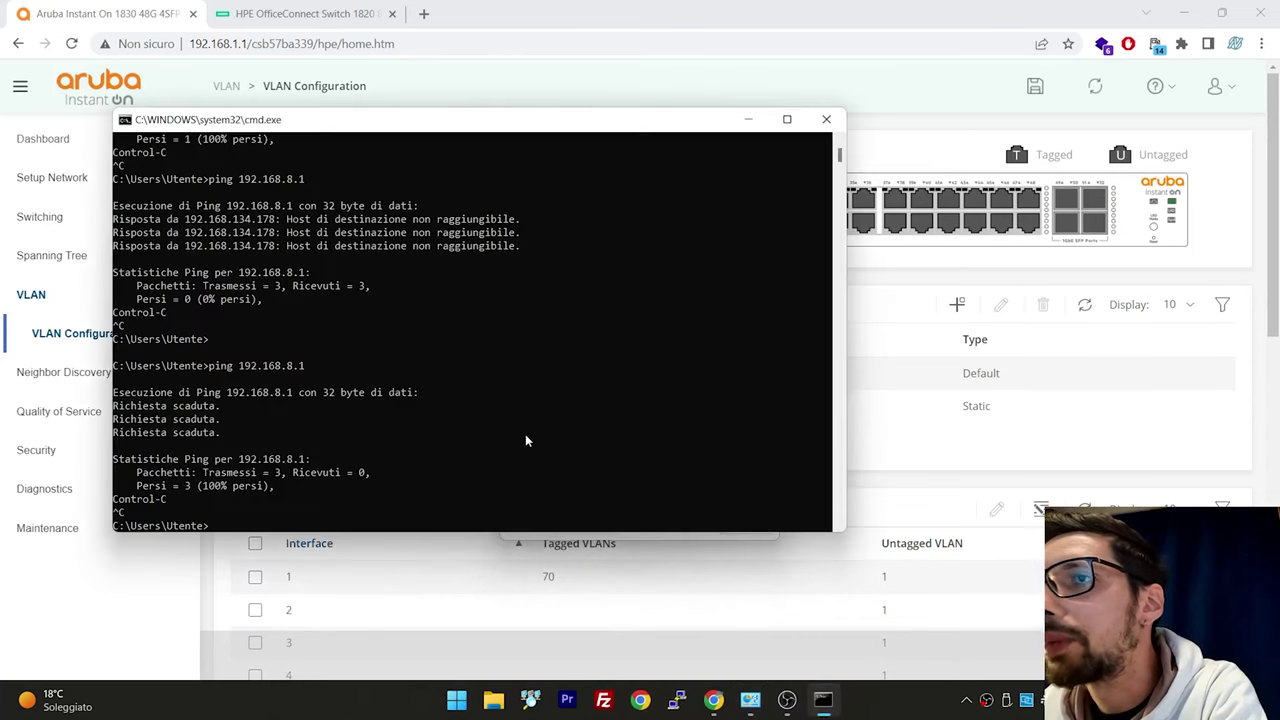
{"action": "key", "text": "Up"}
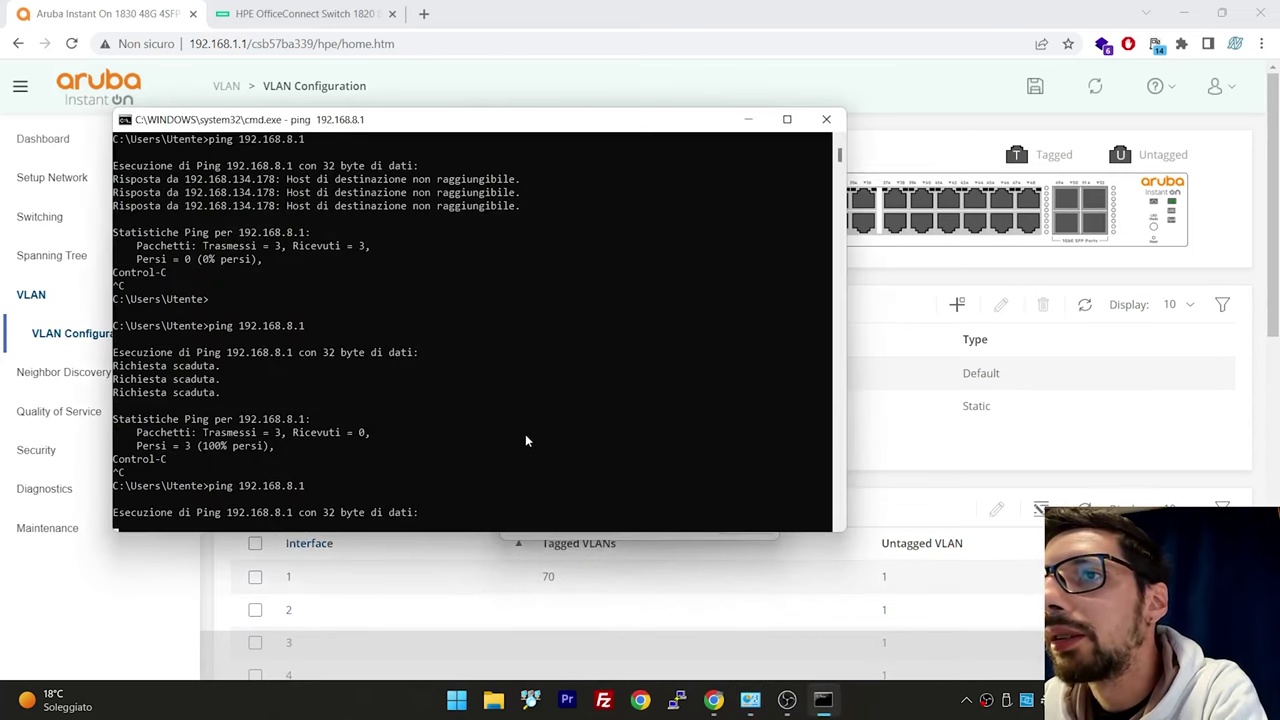
{"action": "key", "text": "ctrl+c"}
{"action": "left_click", "coordinate": [750, 600]}
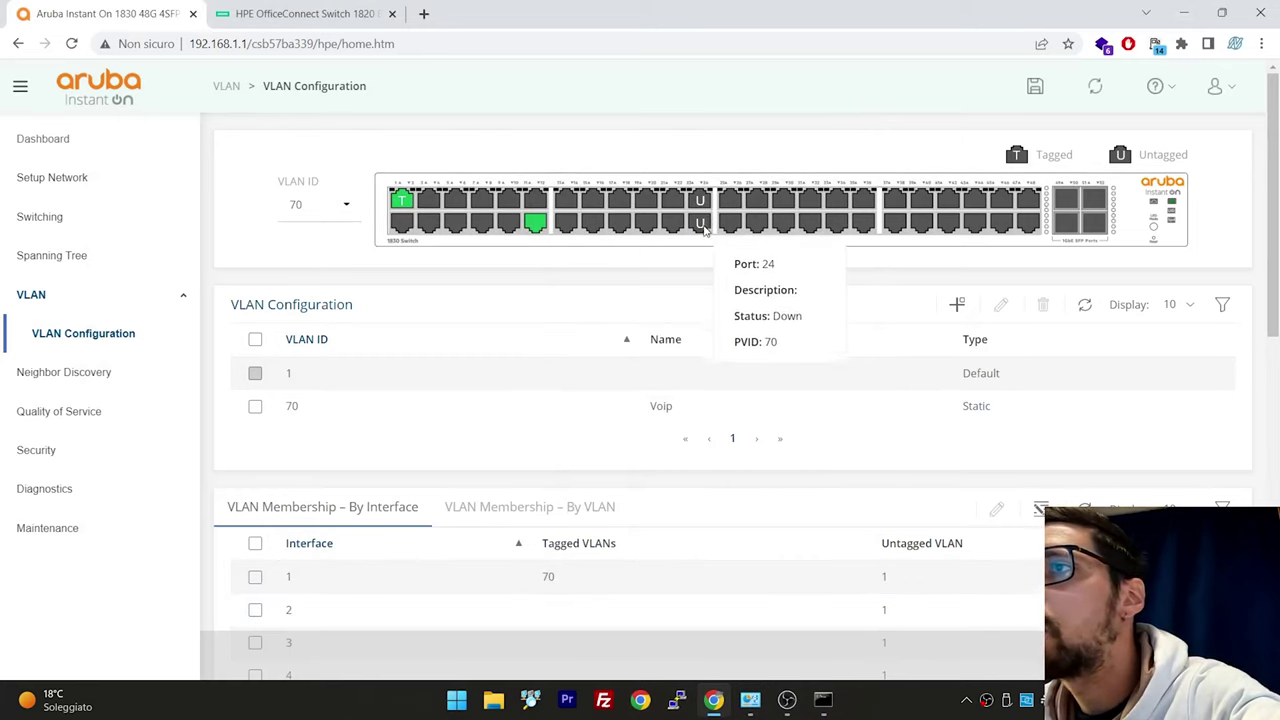
{"action": "mouse_move", "coordinate": [700, 207]}
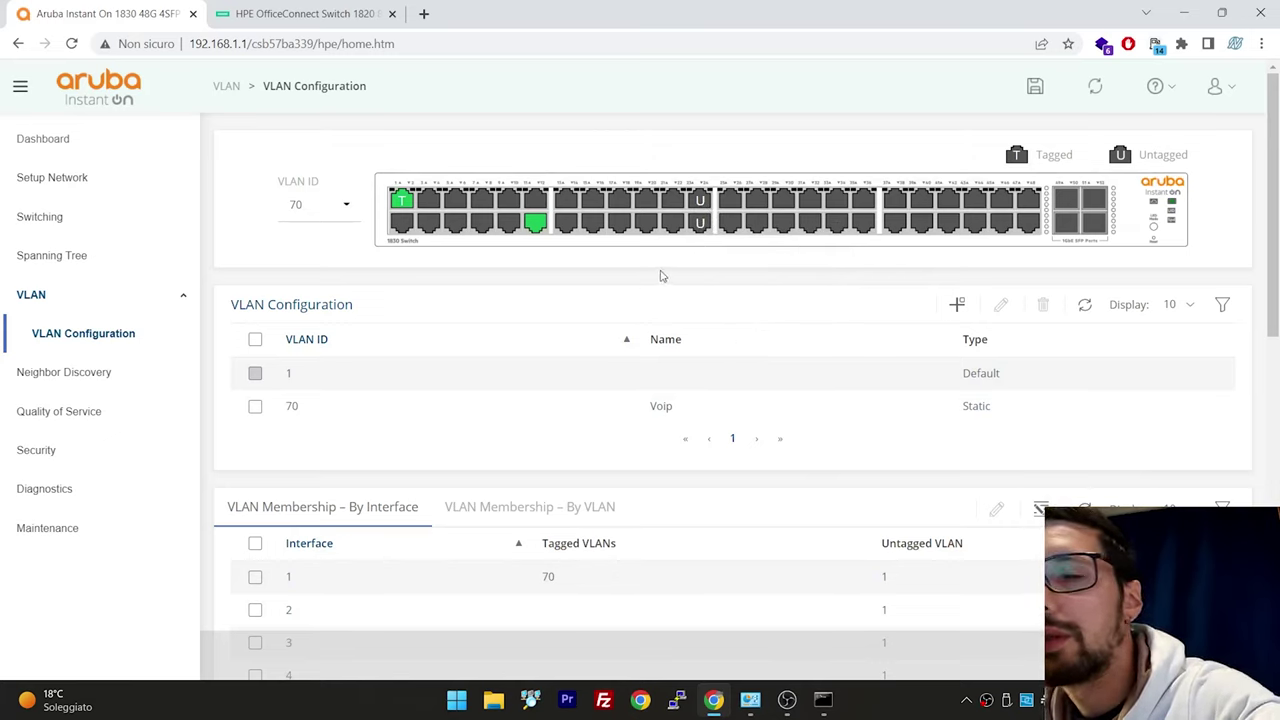
Rerun the ping to 192.168.8.1, getting 4 of 4 replies
{"action": "left_click", "coordinate": [823, 699]}
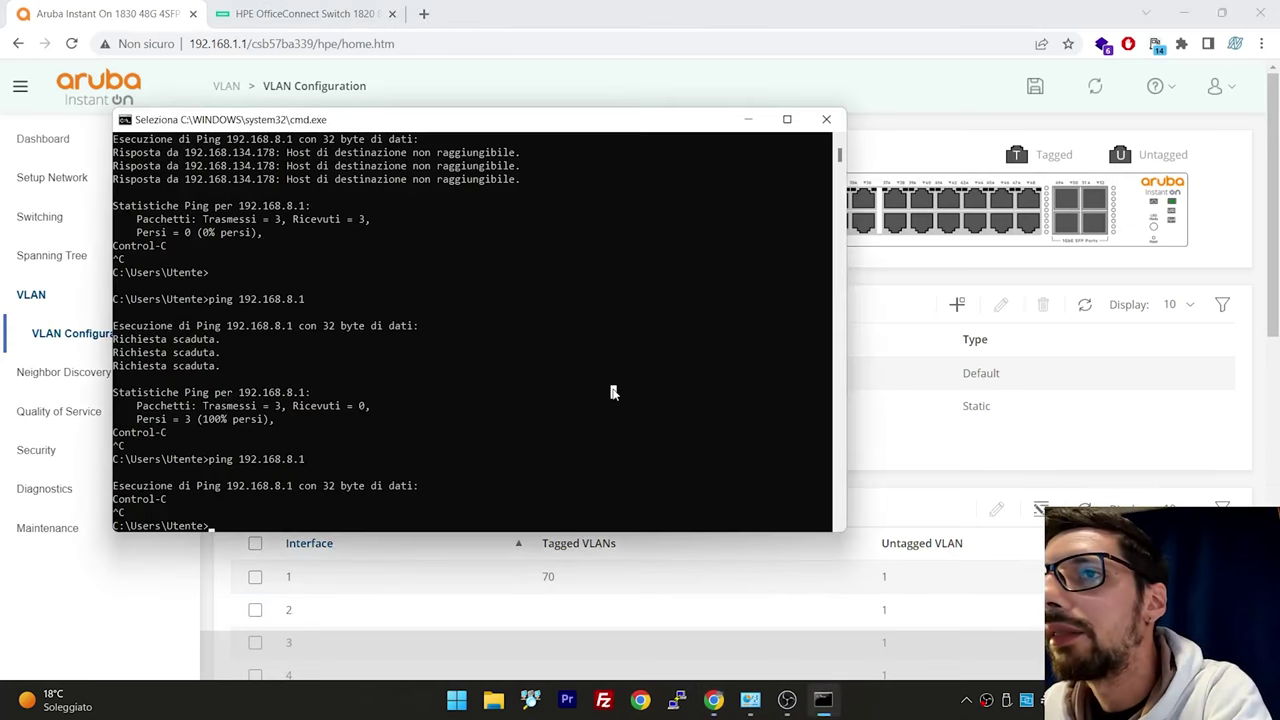
{"action": "key", "text": "Up"}
{"action": "key", "text": "Return"}
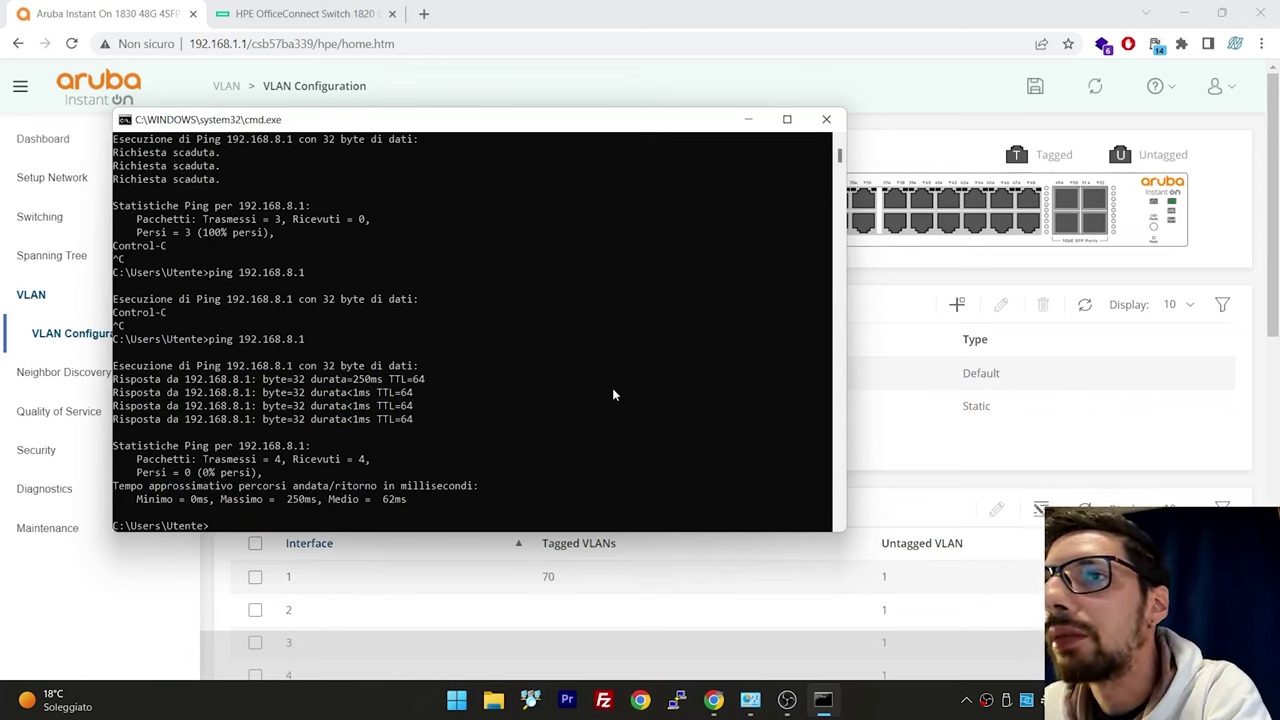
Run ipconfig and highlight the PC's IPv4 address 192.168.8.88
{"action": "type", "text": "ipconfig"}
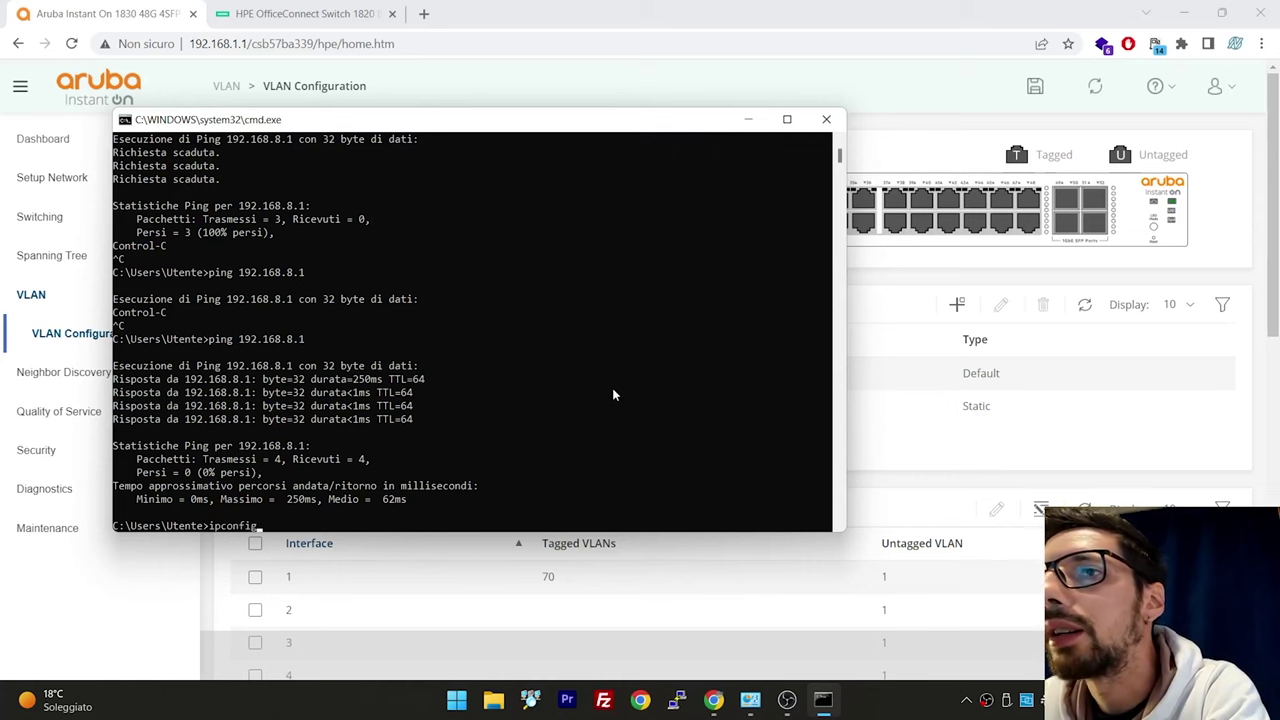
{"action": "key", "text": "Return"}
{"action": "scroll", "coordinate": [506, 303], "scroll_direction": "up", "scroll_amount": 8}
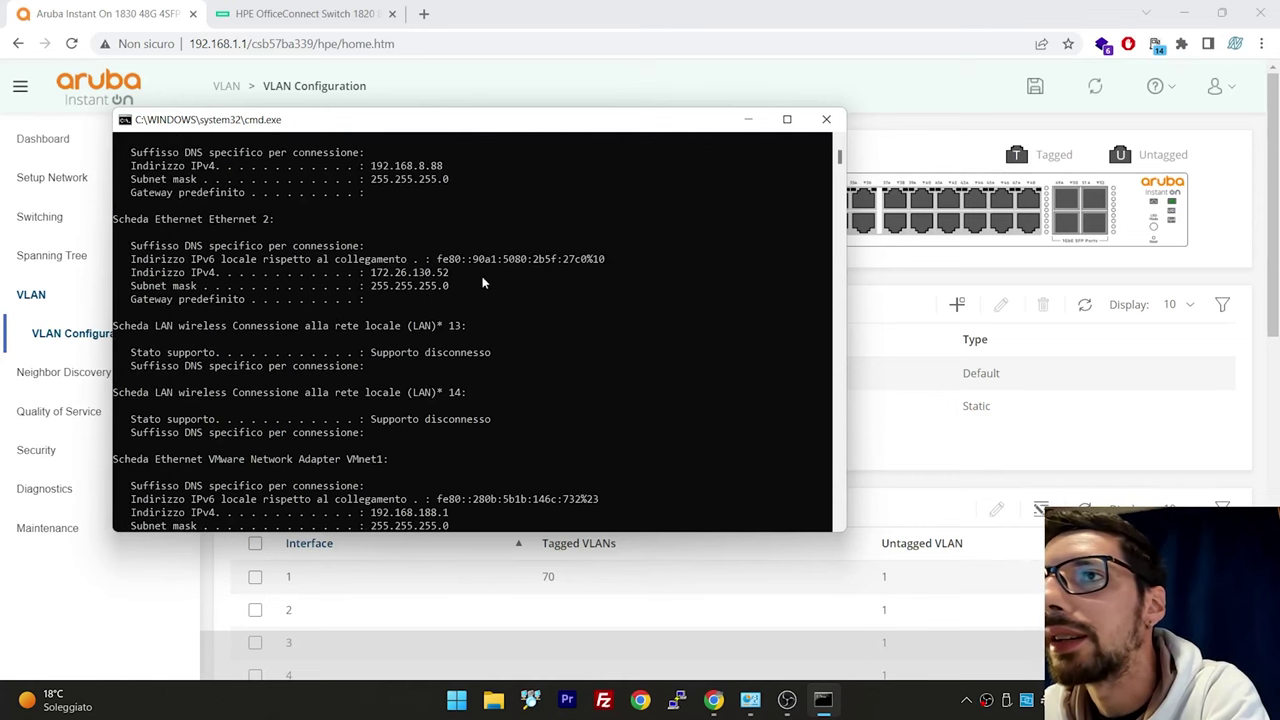
{"action": "left_click_drag", "start_coordinate": [376, 165], "coordinate": [479, 168]}
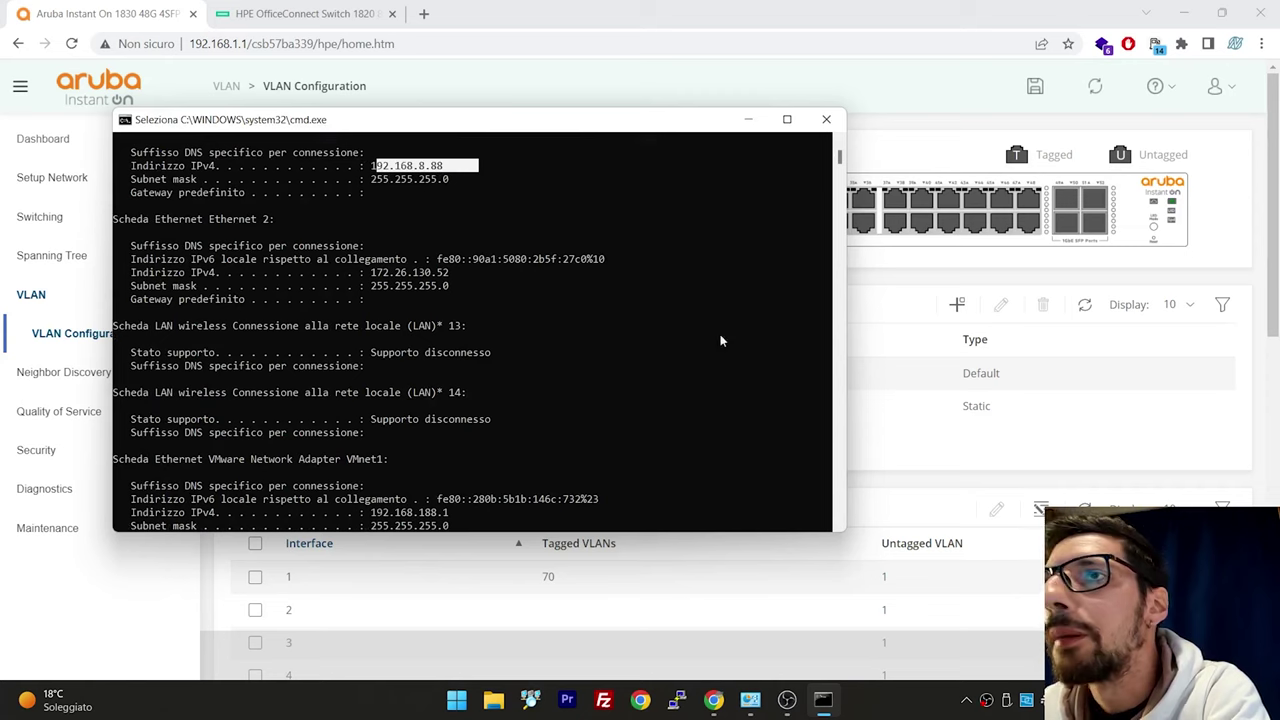
{"action": "scroll", "coordinate": [720, 341], "scroll_direction": "down", "scroll_amount": 8}
{"action": "left_click", "coordinate": [886, 386]}
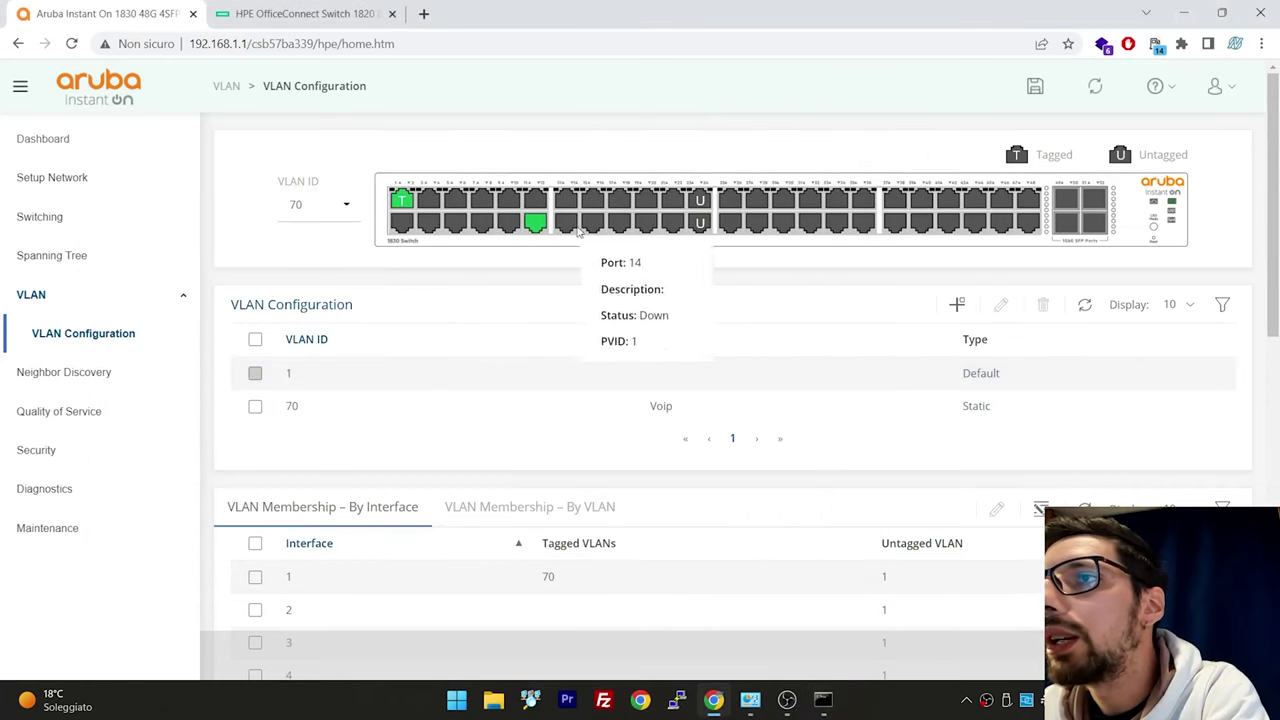